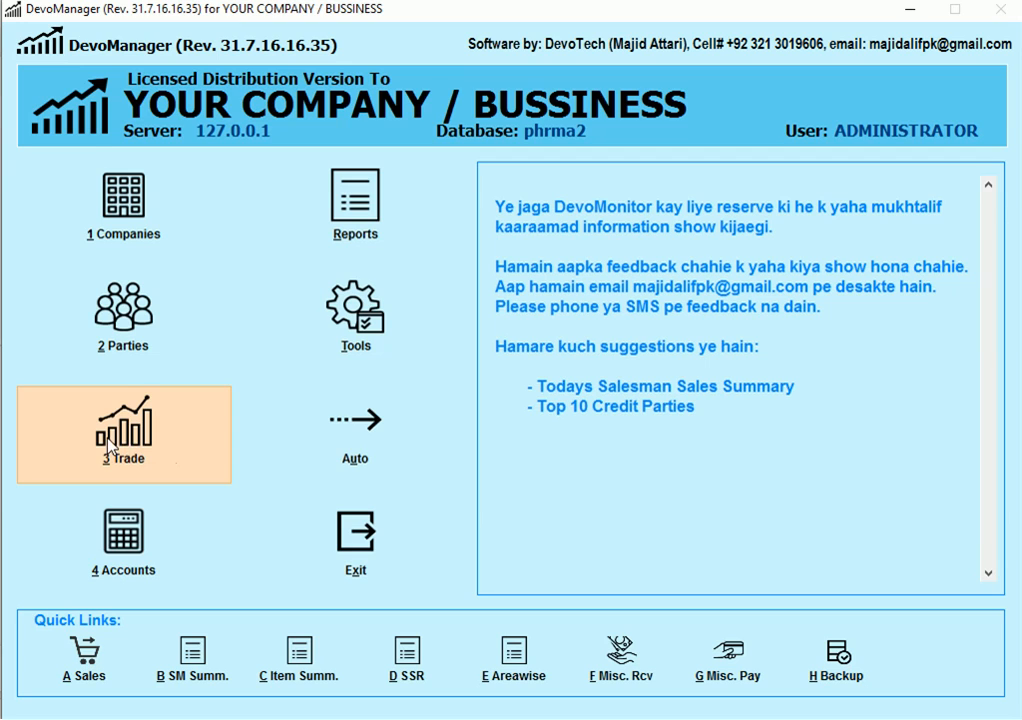
- Open the sales form from the Trade section with the Normal sales type and exit it
mouse_move(150, 470)
mouse_move(92, 472)
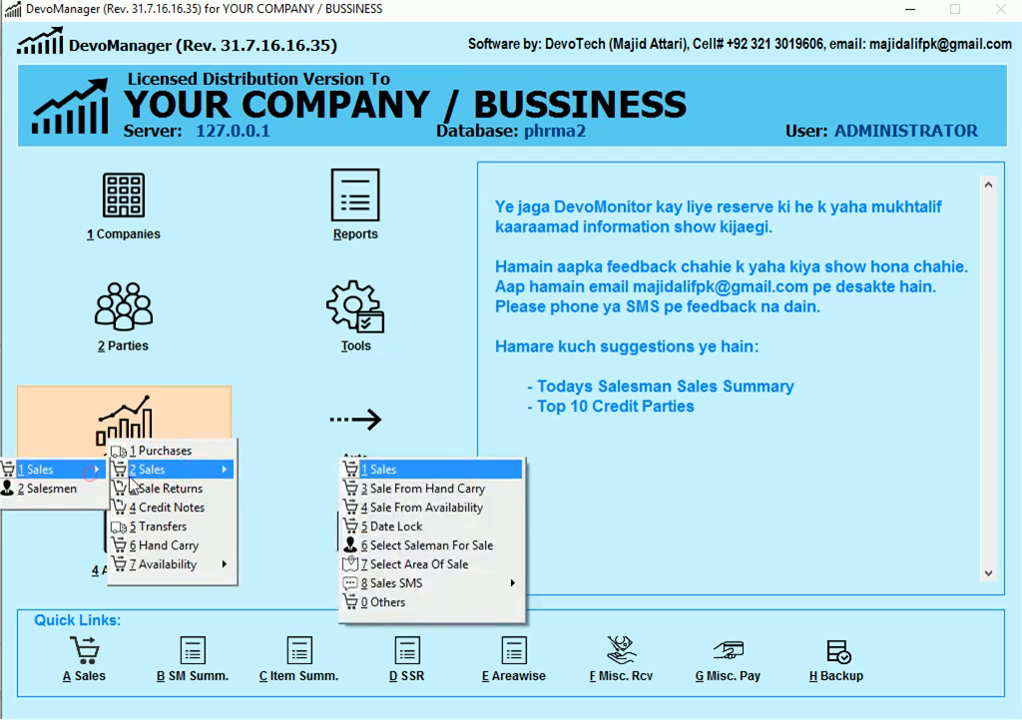
left_click(382, 470)
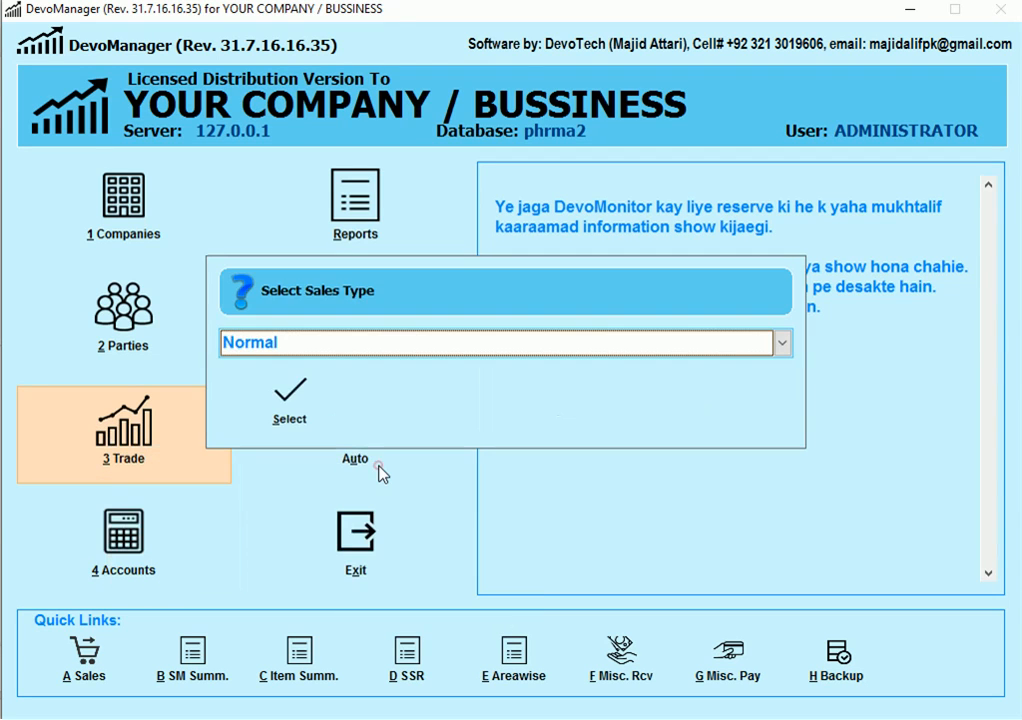
left_click(322, 430)
left_click(589, 262)
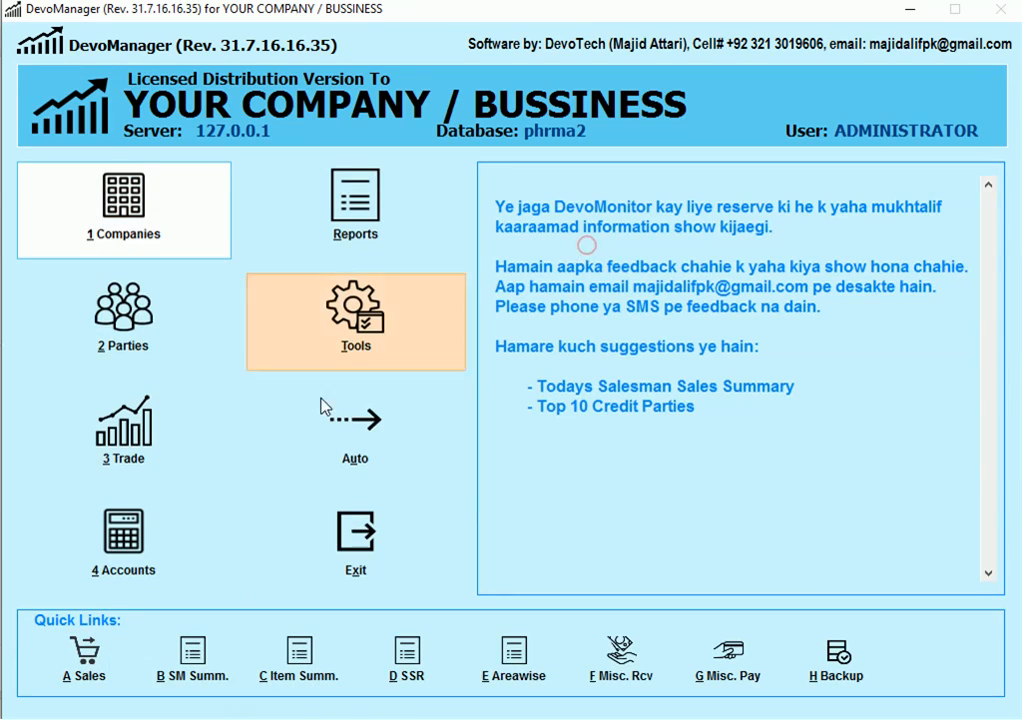
- Bring up the sales type choice from the quick links and view the available types
left_click(99, 655)
left_click(141, 662)
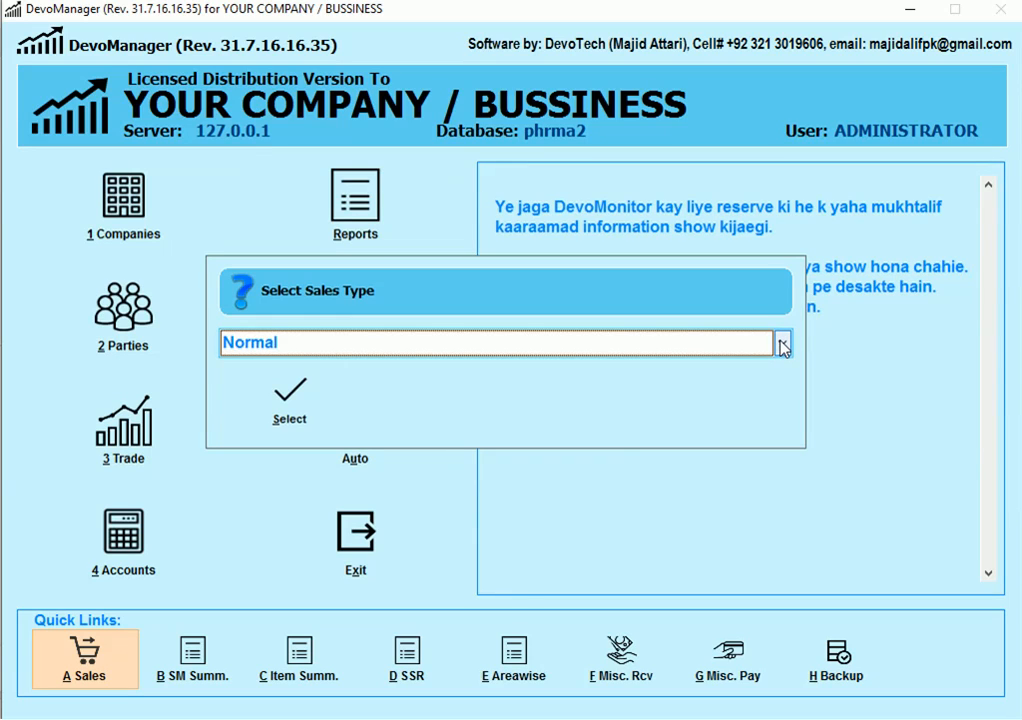
left_click(783, 345)
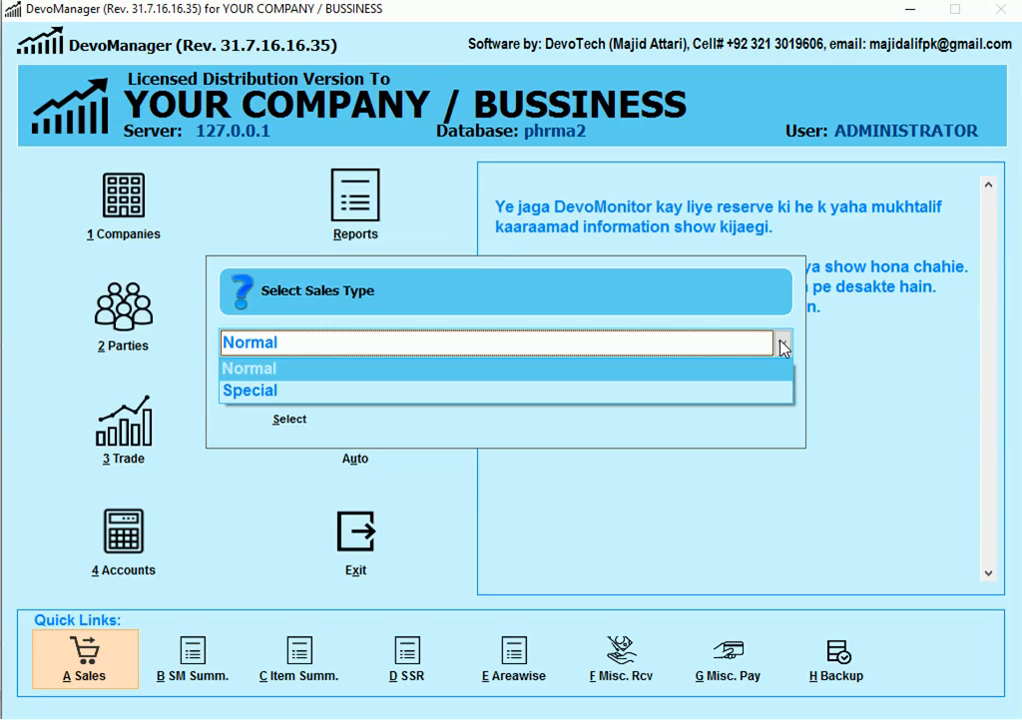
left_click(783, 345)
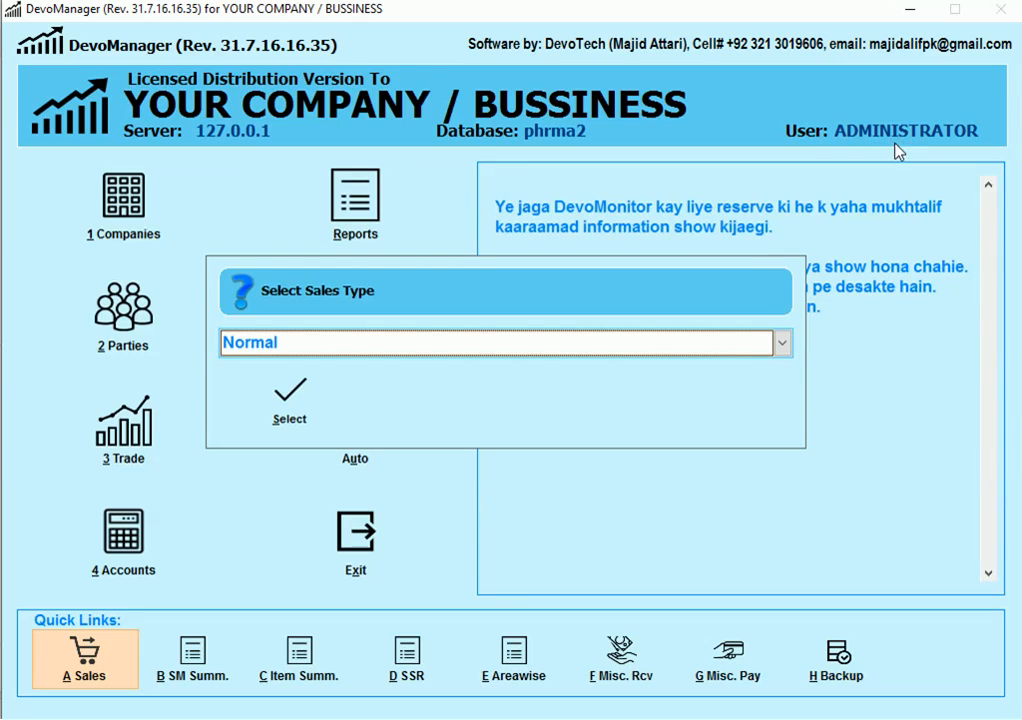
left_click(801, 715)
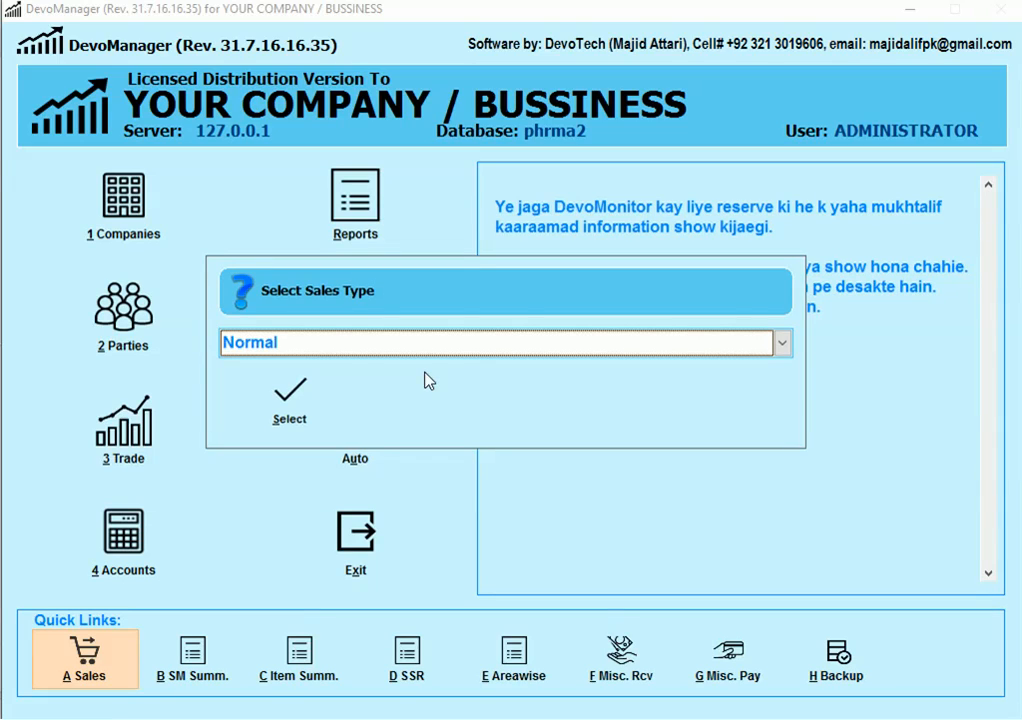
- Try the Special sales type, set it back to Normal and open the sales form
left_click(425, 345)
left_click(404, 391)
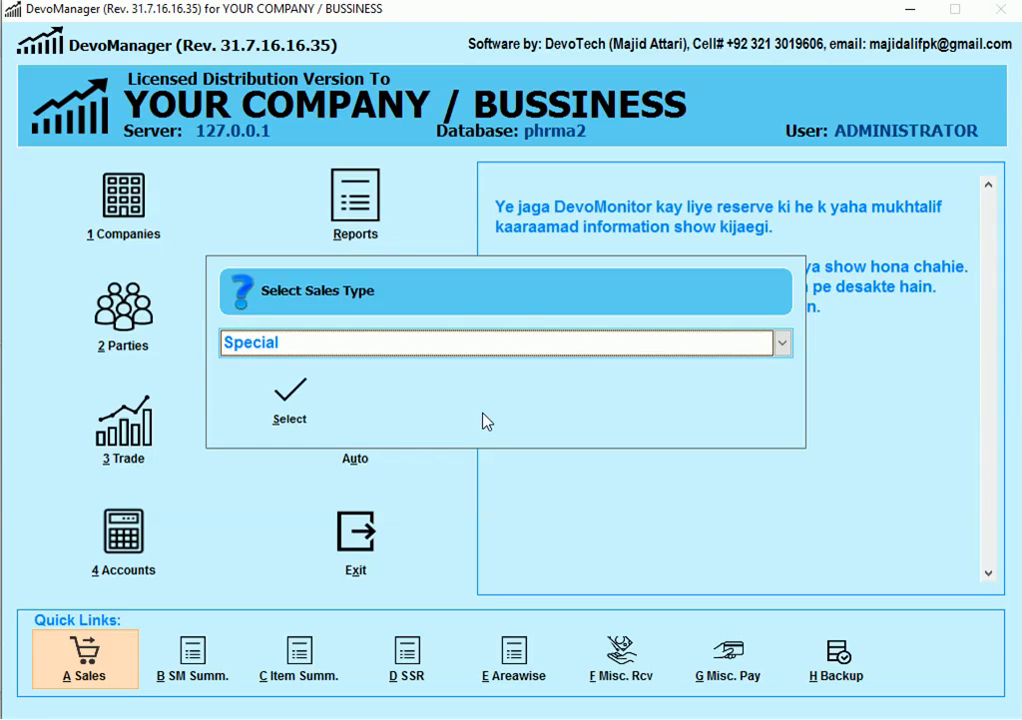
left_click(541, 352)
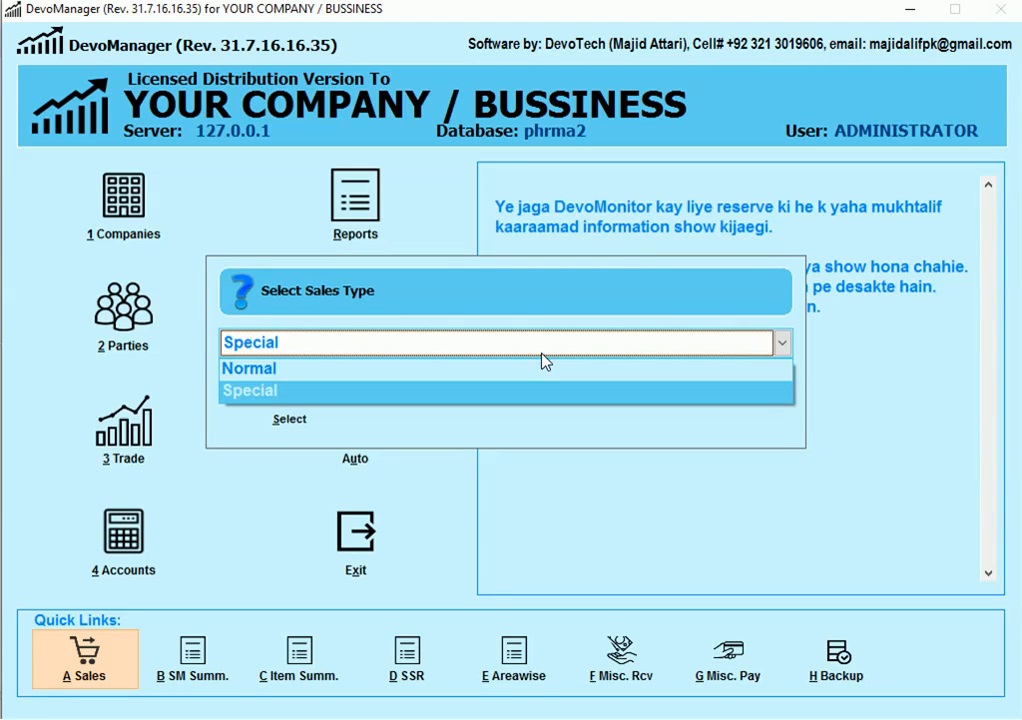
left_click(541, 368)
left_click(292, 404)
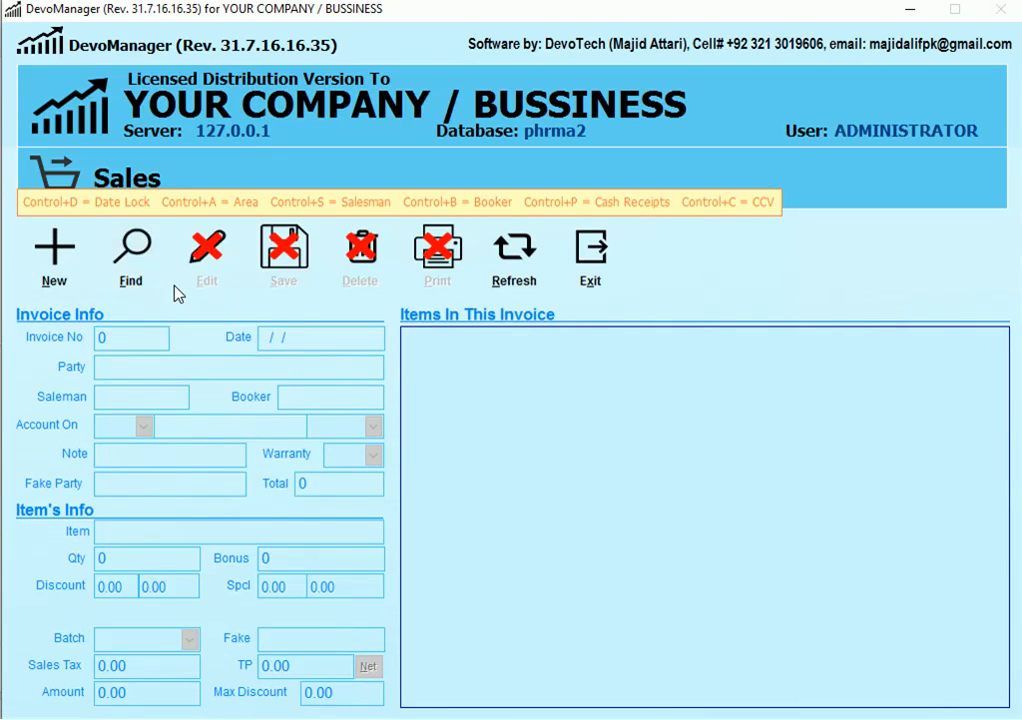
- Lock the sale dates from 01/08/2016 to 01/08/2016 and confirm the lock
key("ctrl+d")
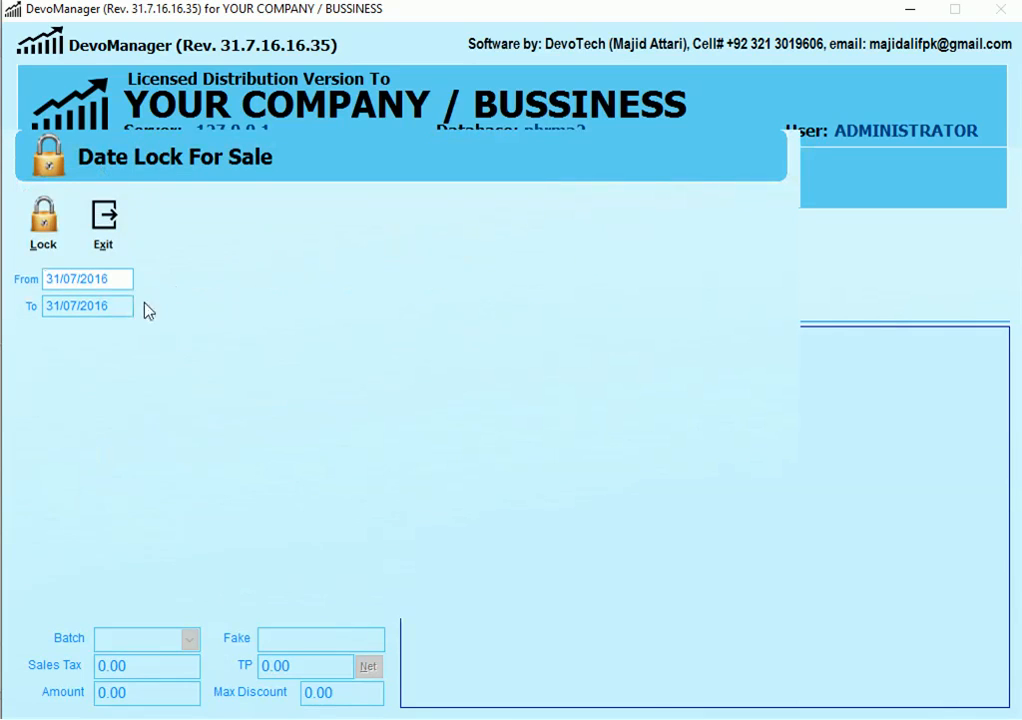
double_click(119, 278)
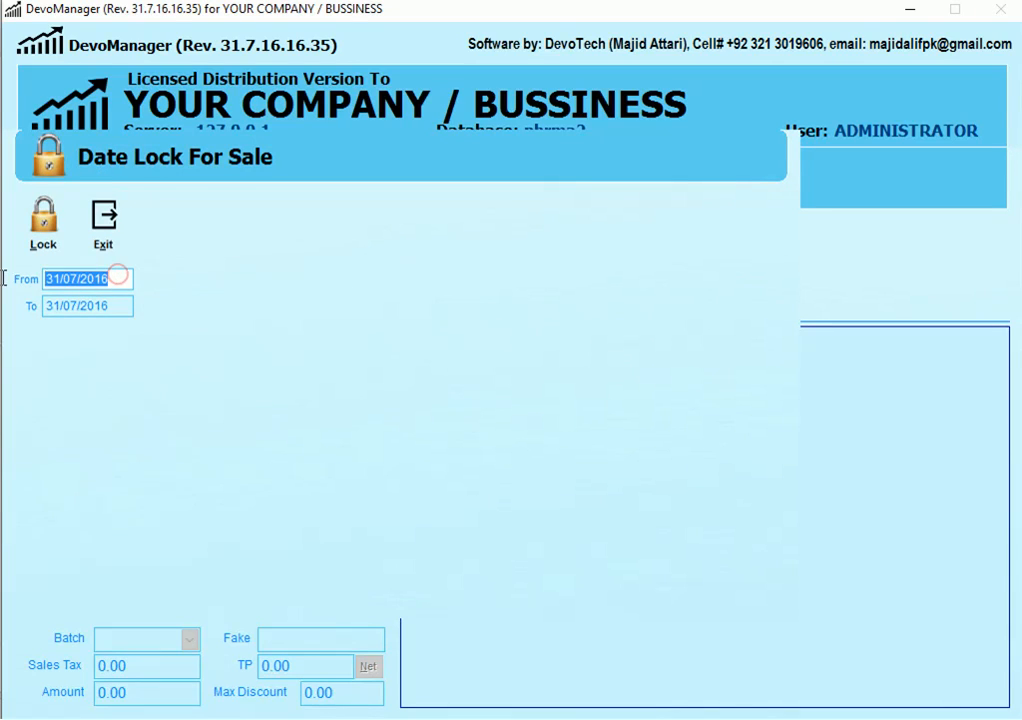
left_click(119, 304)
left_click(113, 280)
type("1108")
key("shift+Home")
type("01082016")
key("Tab")
type("0108")
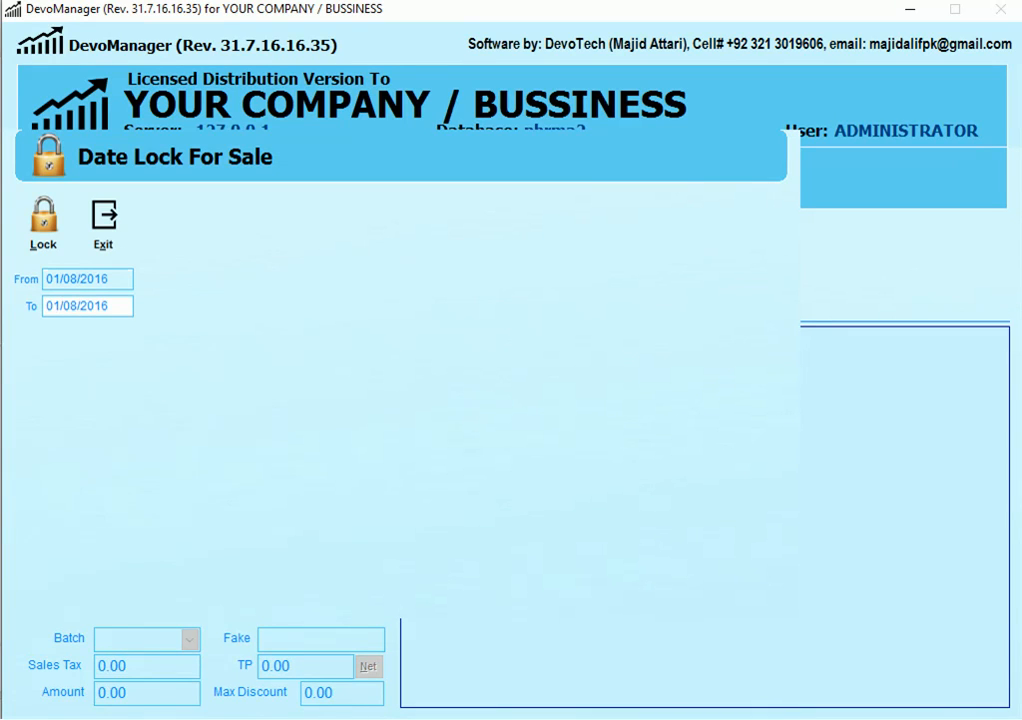
left_click(58, 240)
left_click(411, 458)
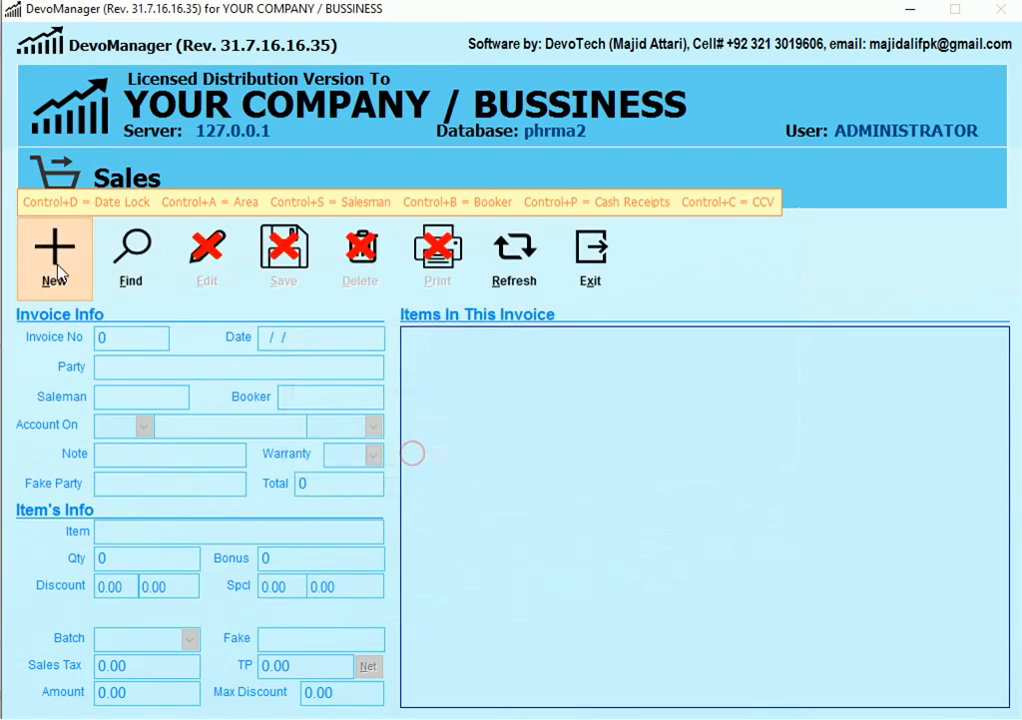
- Start a new invoice to check its locked date, and discard the invoice
left_click(57, 268)
left_click_drag(347, 333, 128, 452)
left_click_drag(341, 339, 157, 333)
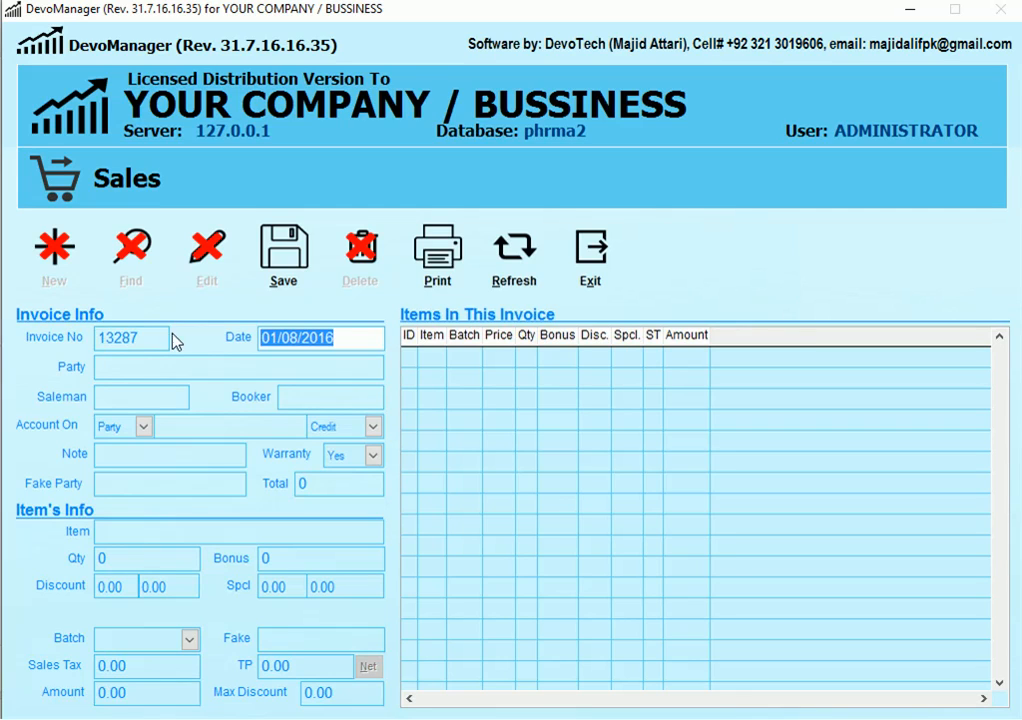
left_click(527, 284)
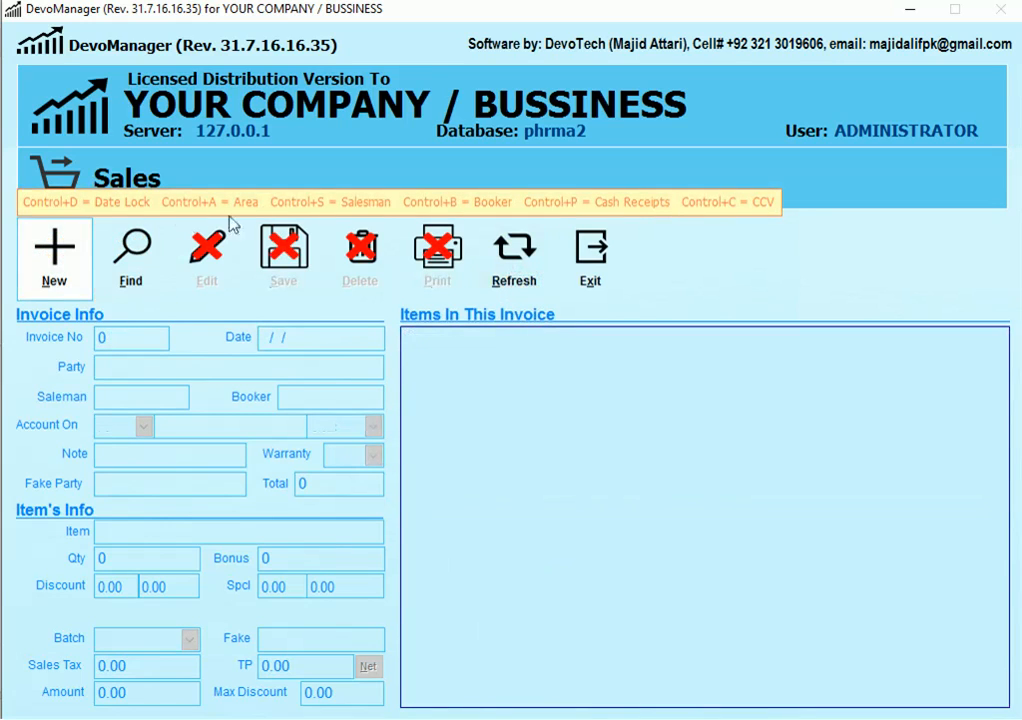
- Select the area for sales by searching for GH
key("ctrl+a")
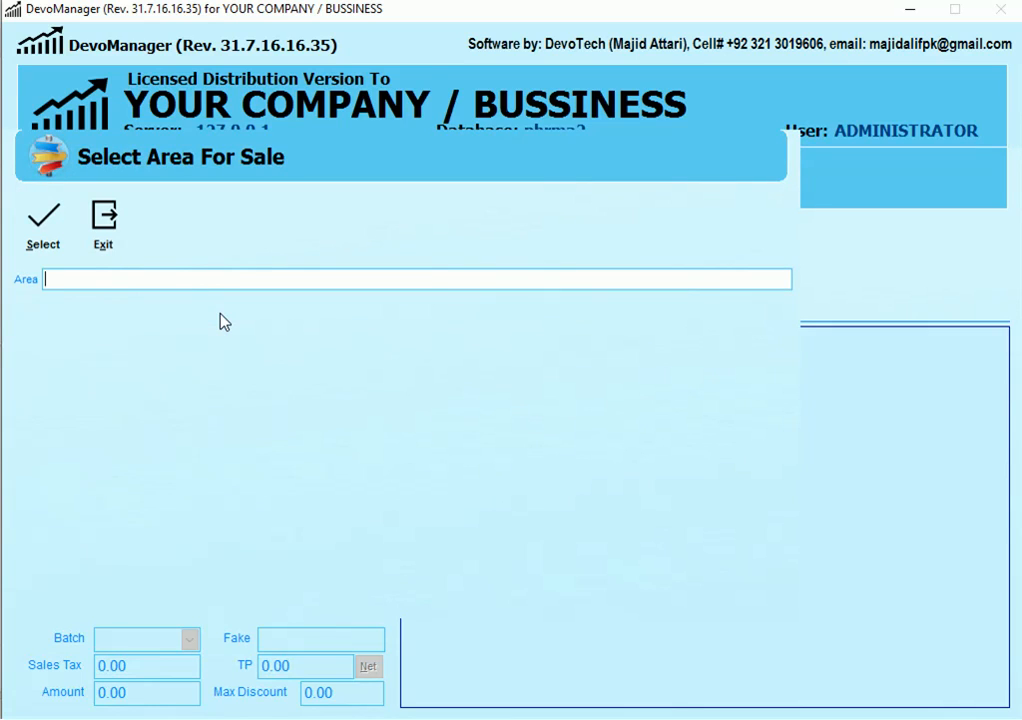
type("GH")
key("Return")
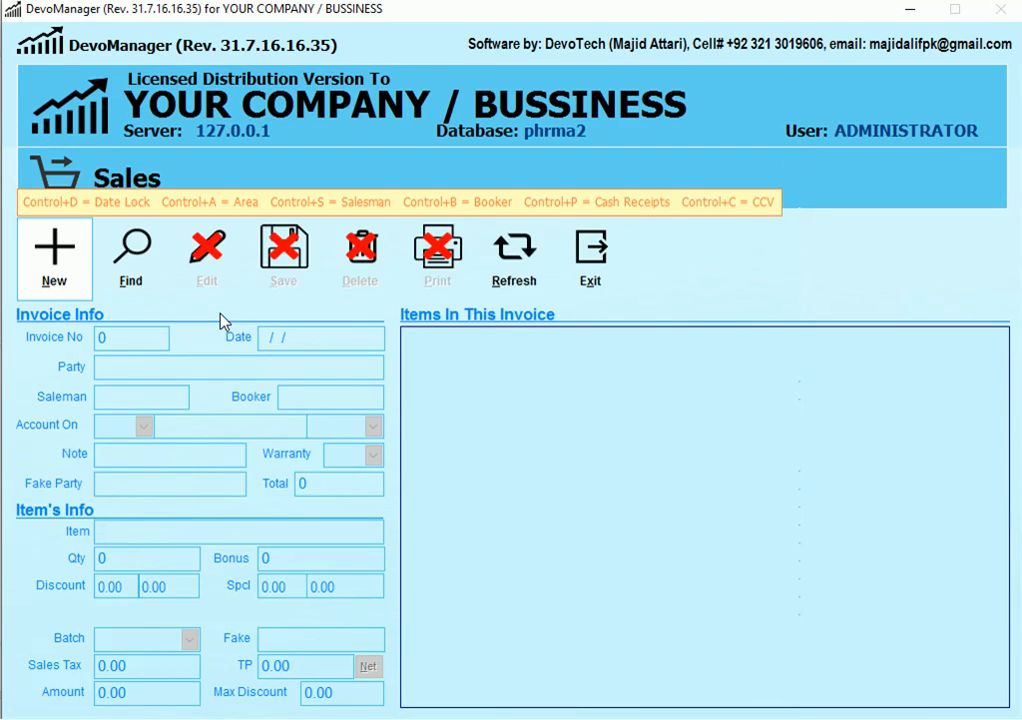
- Search for the party MAIDNA in a new invoice, ignoring the selected area, and discard the invoice
left_click(41, 286)
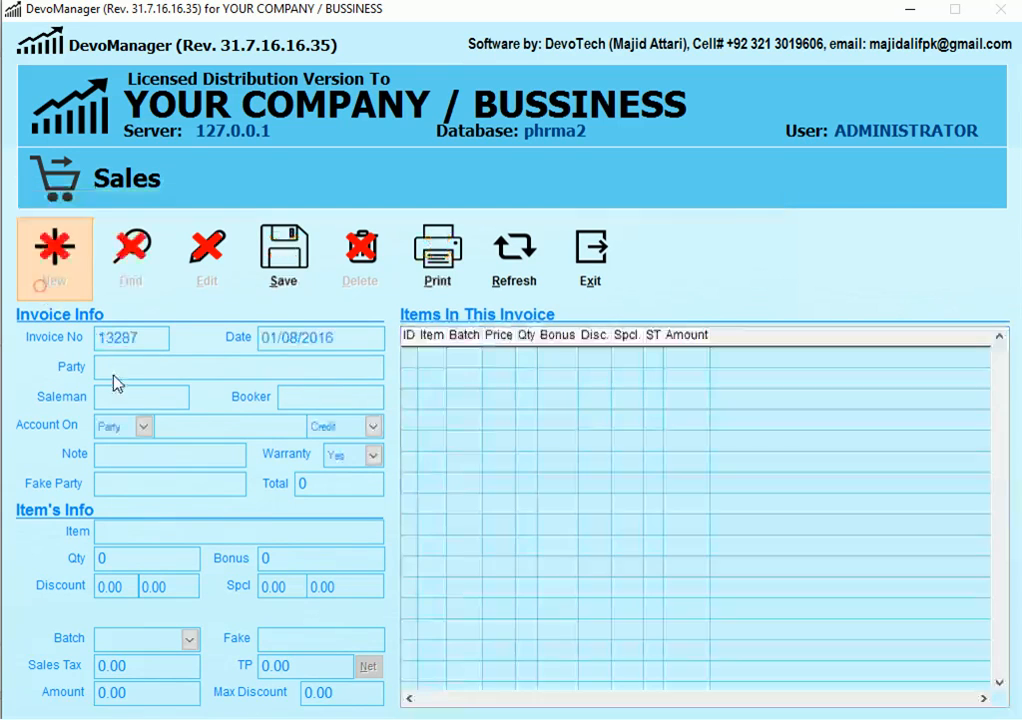
left_click(112, 369)
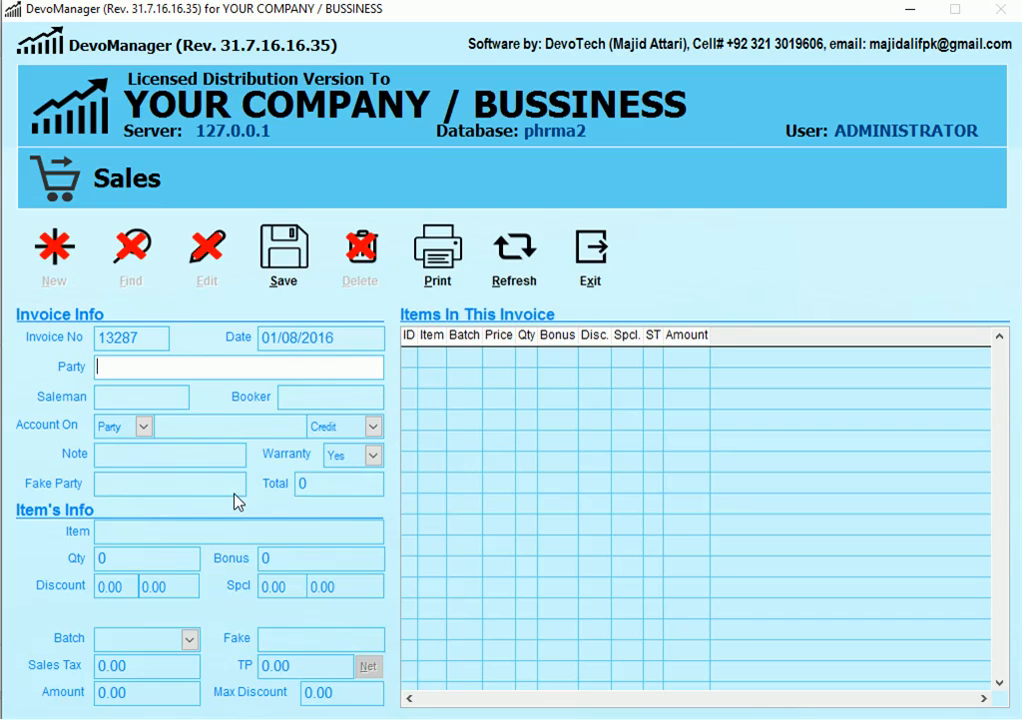
type("MAIDNA")
key("Return")
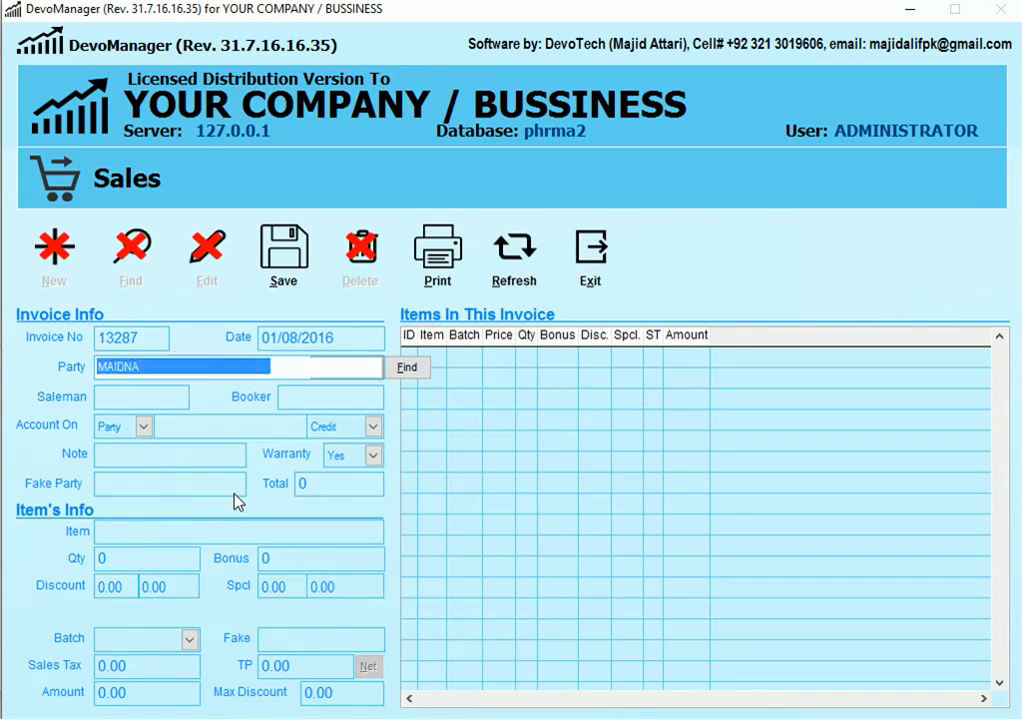
left_click(404, 360)
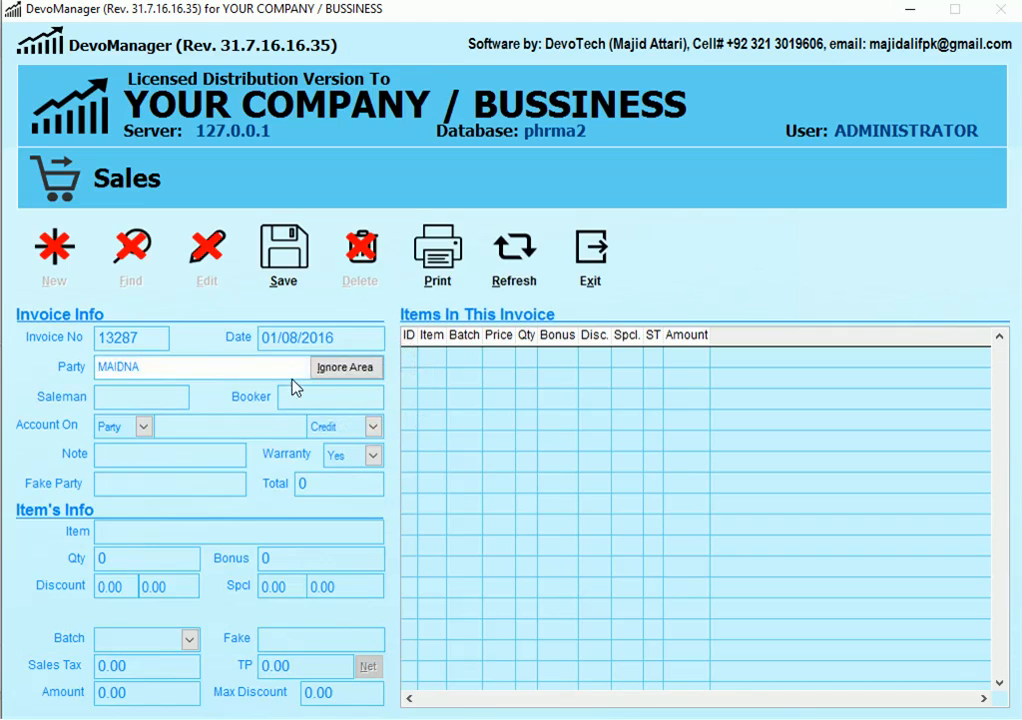
left_click(345, 370)
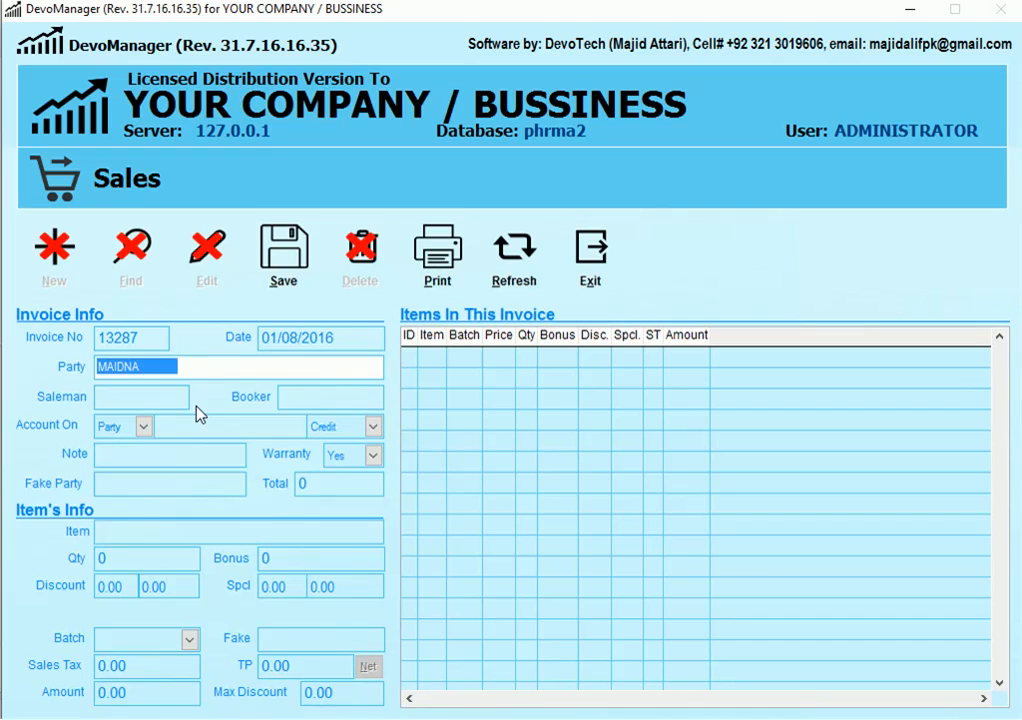
left_click(458, 282)
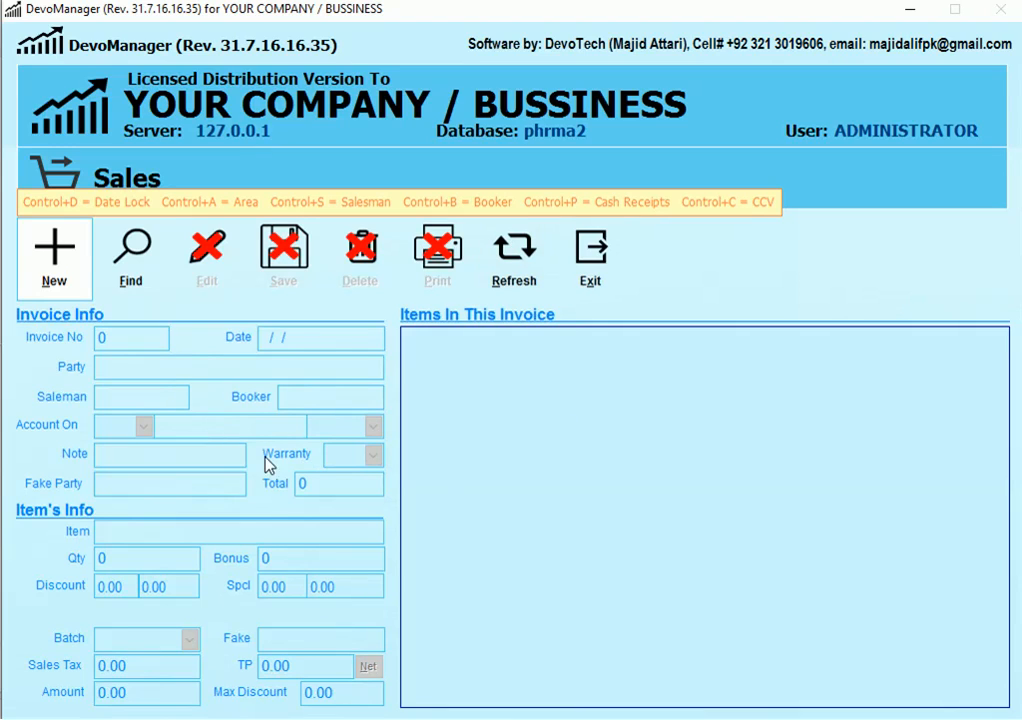
- Preselect the salesman and the booker for sales, finding each by the letter A
key("ctrl+s")
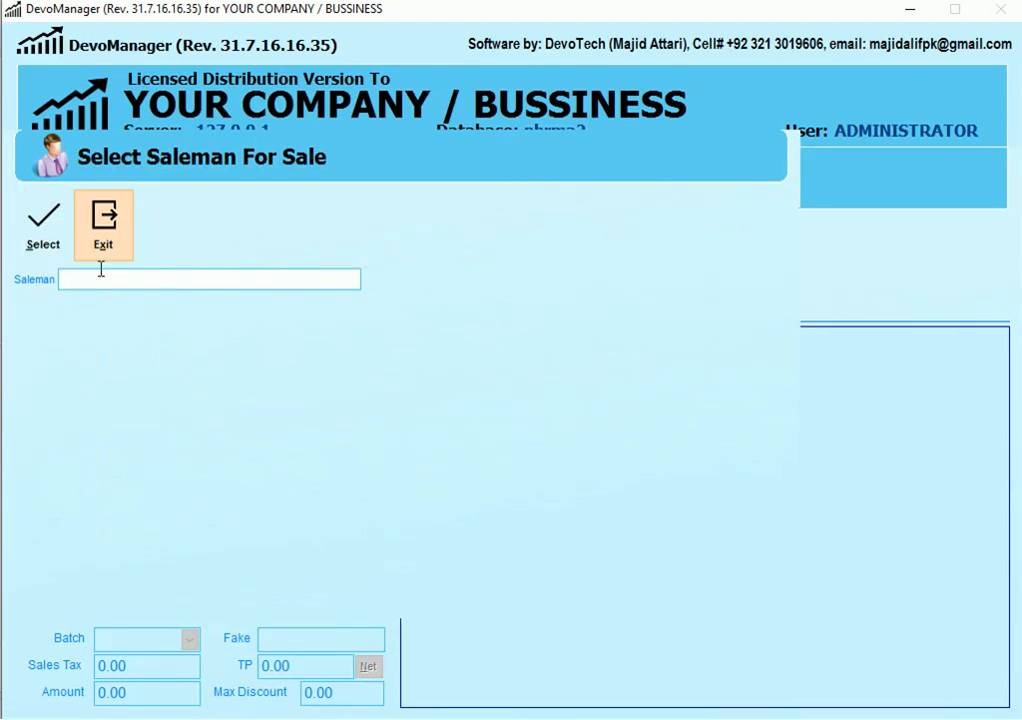
type("A")
key("Return")
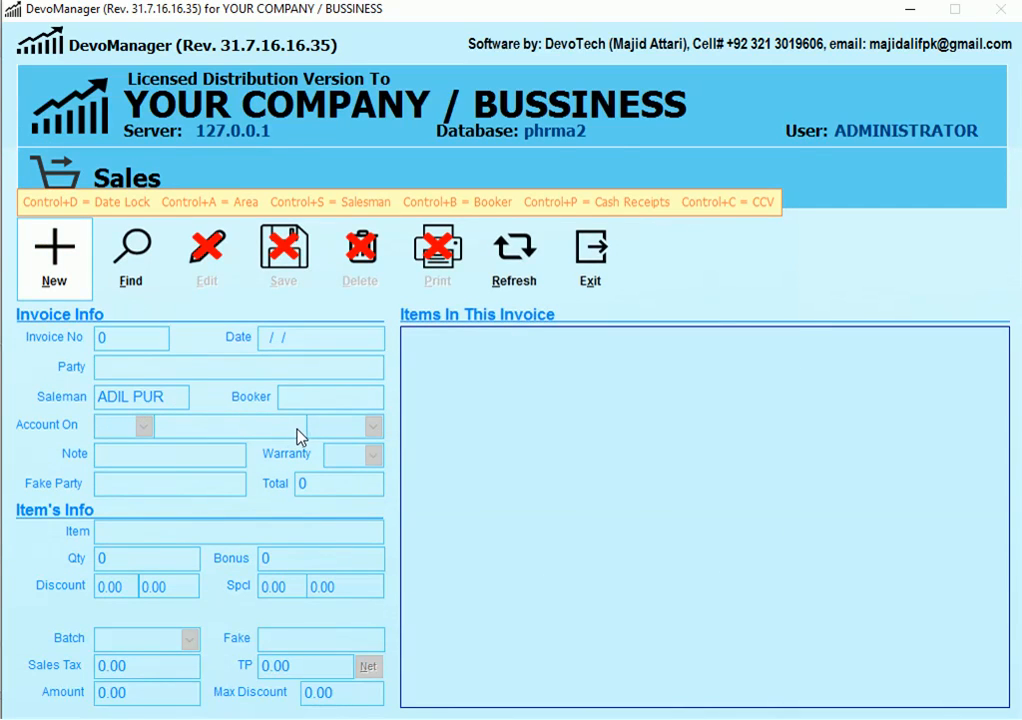
key("ctrl+b")
type("A")
key("Down")
key("Return")
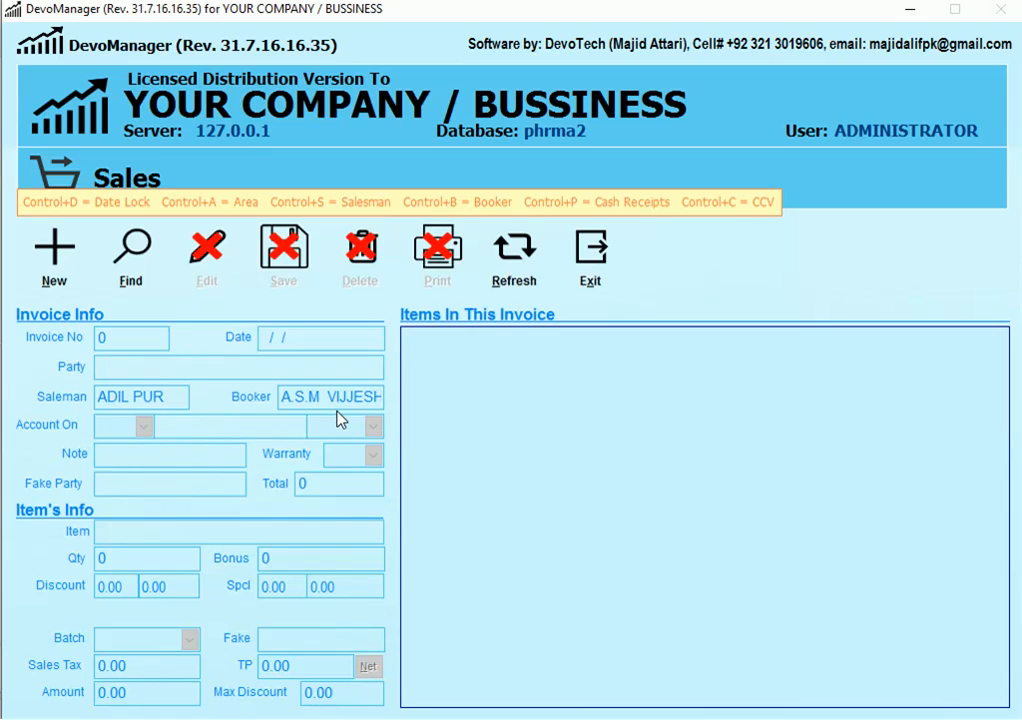
- Exit the sales form and reopen it with the Normal sales type
left_click(589, 280)
left_click(95, 660)
left_click(110, 664)
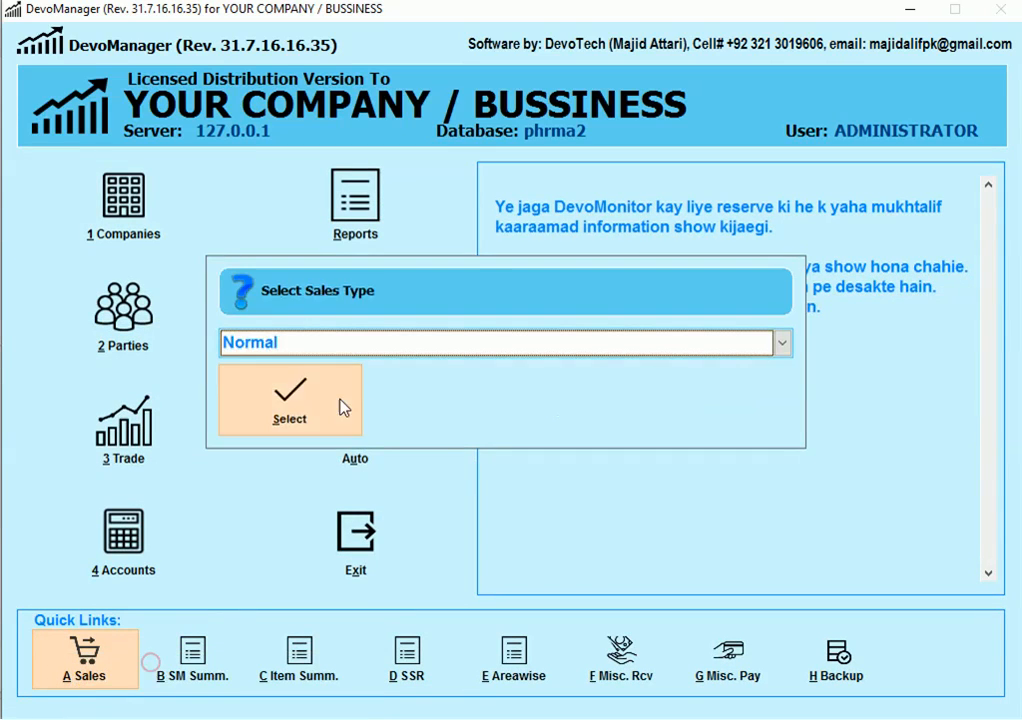
left_click(314, 410)
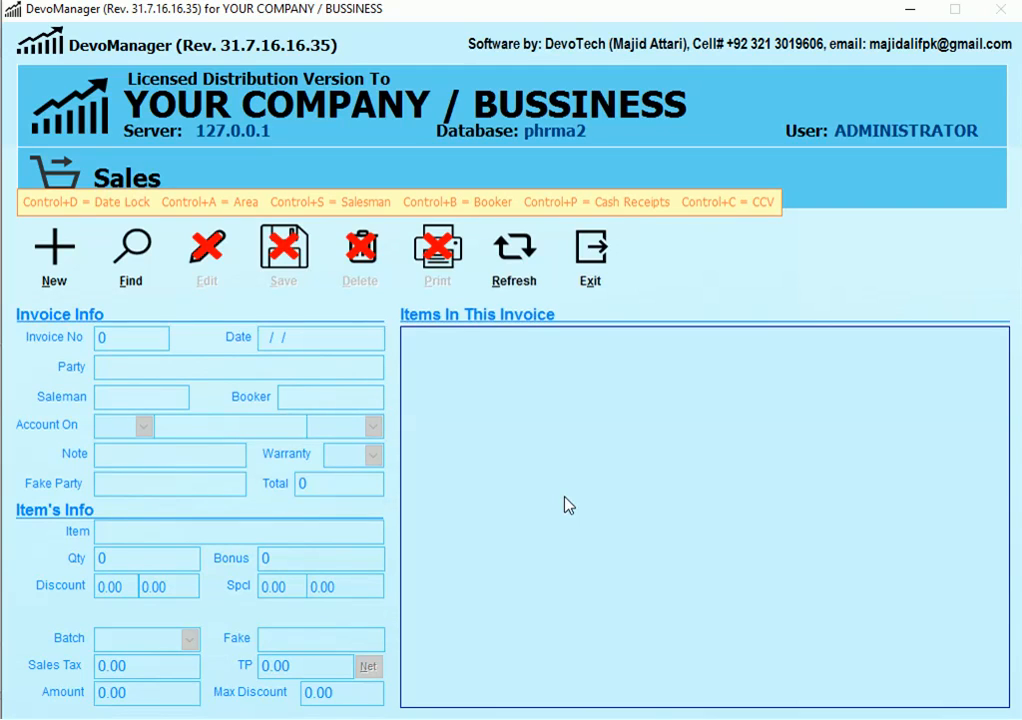
- Start a new sales invoice and search for the party STAR
left_click(62, 284)
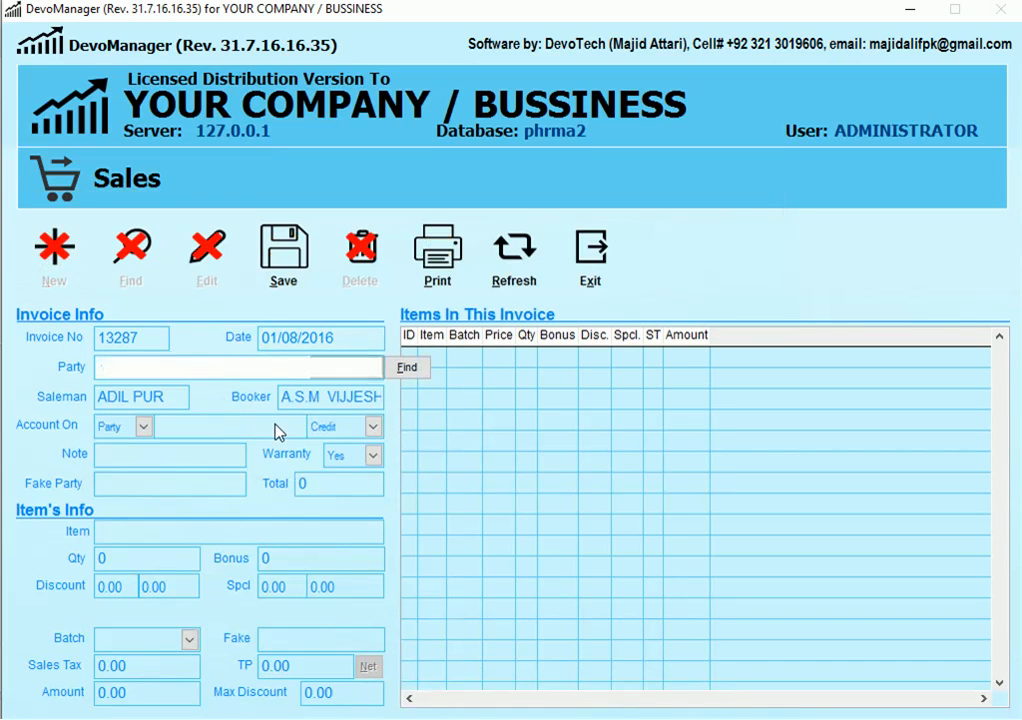
type("4")
key("BackSpace")
type("STAR")
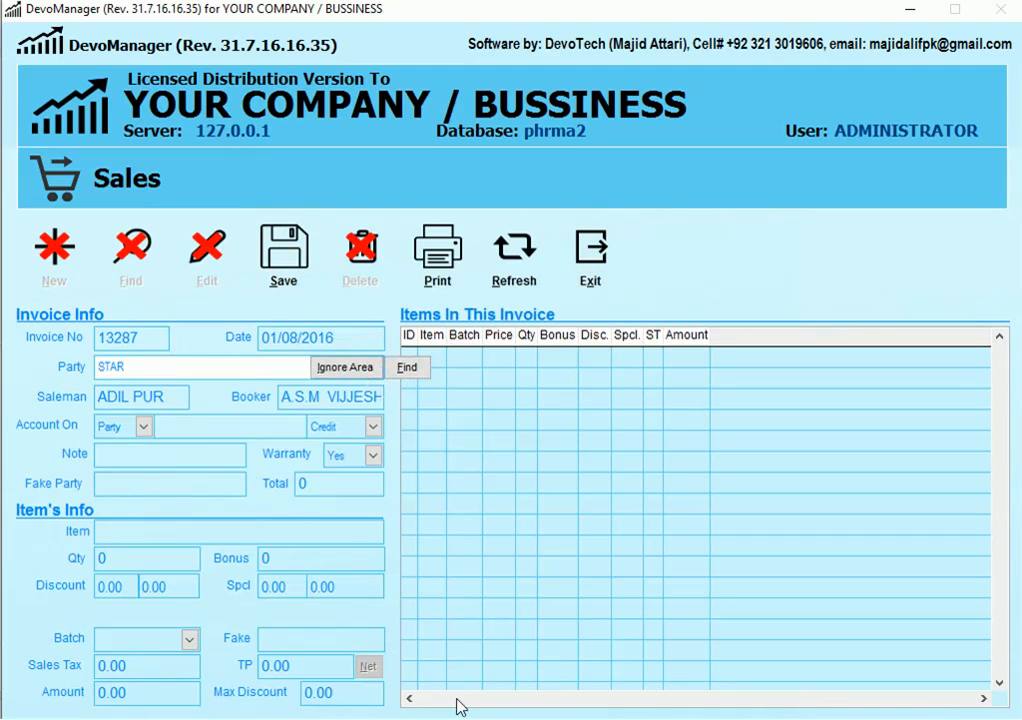
key("Return")
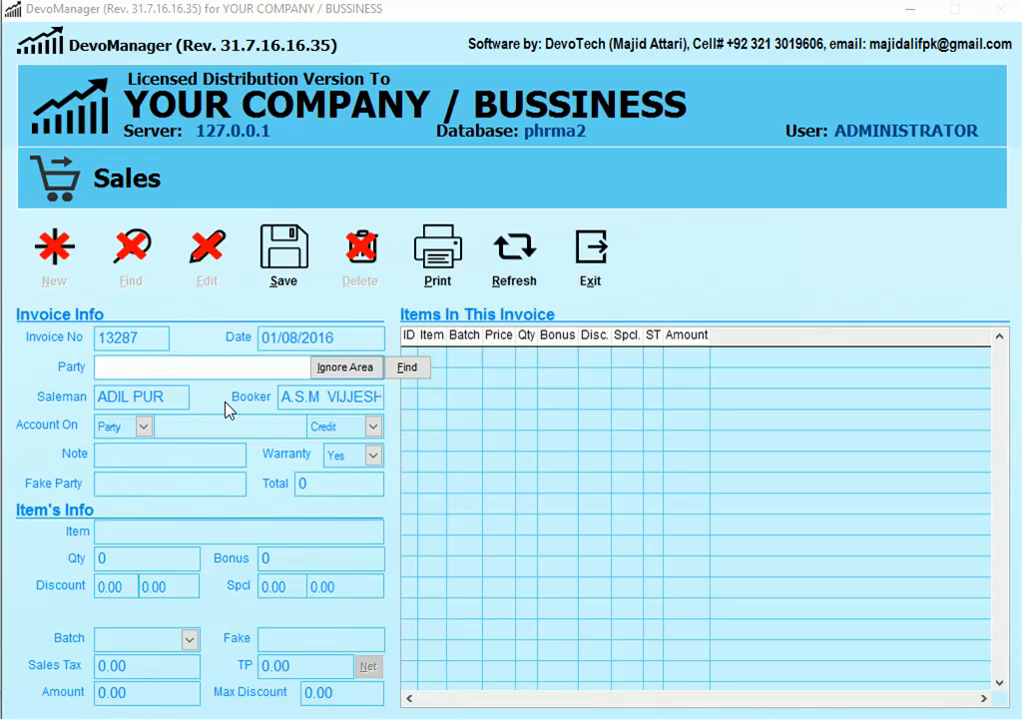
- Search for the party MADI within the preset area, with the area ignored, and anywhere in the party names
left_click(197, 368)
type("MADI")
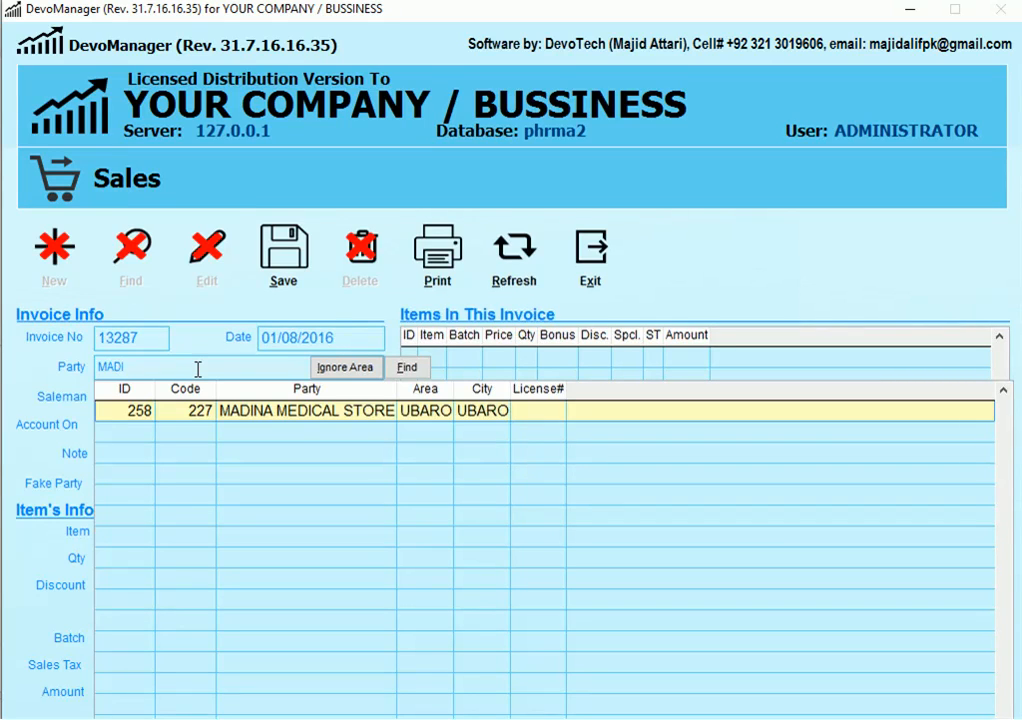
left_click(362, 369)
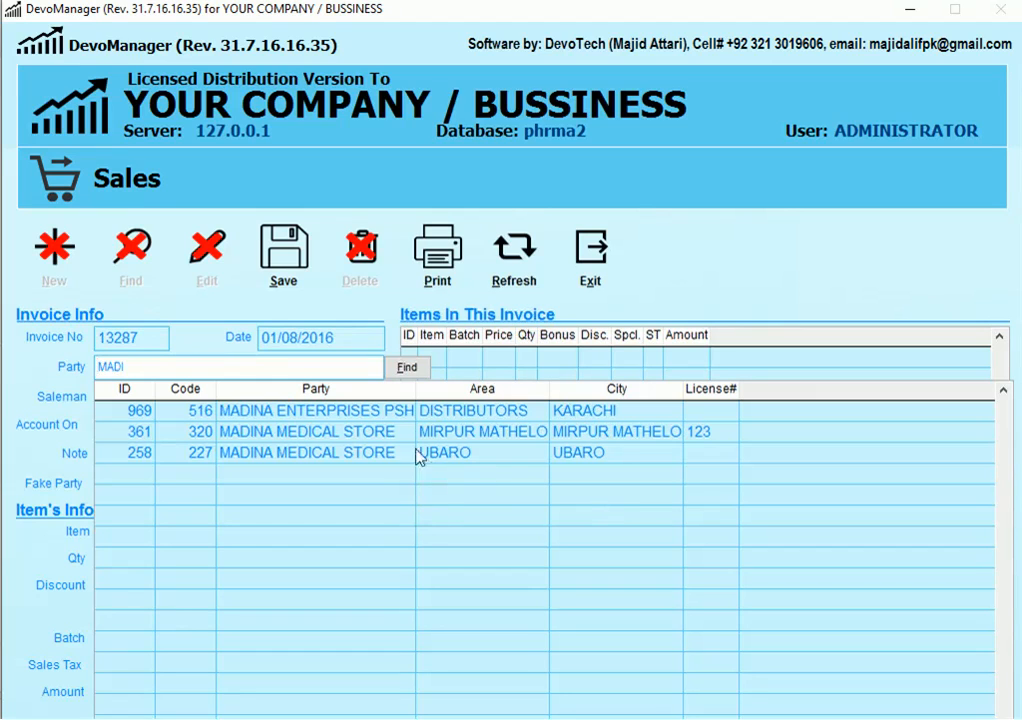
left_click(408, 372)
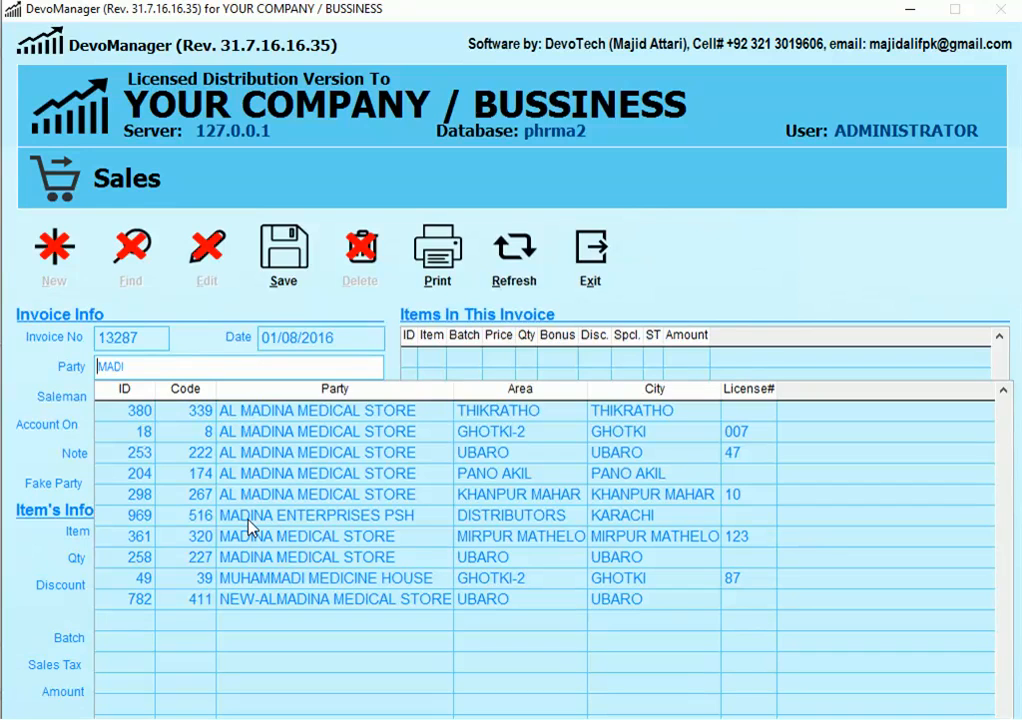
- Discard the open invoice and lock the sale date from 01/08/2016 to 01/08/2016
left_click_drag(212, 367, 132, 362)
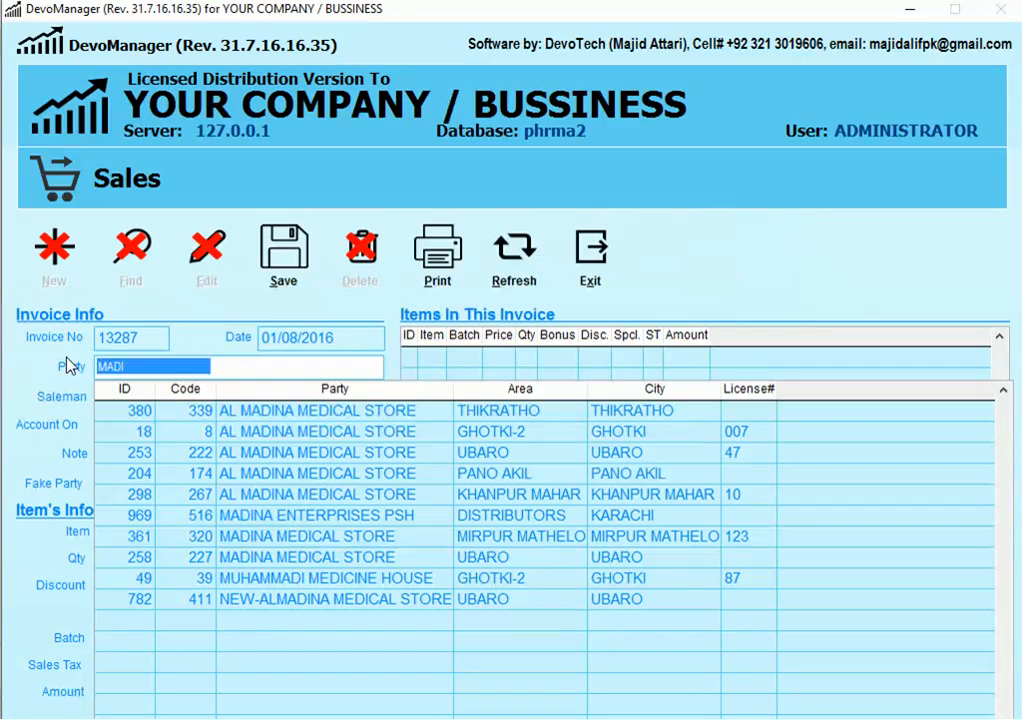
key("BackSpace")
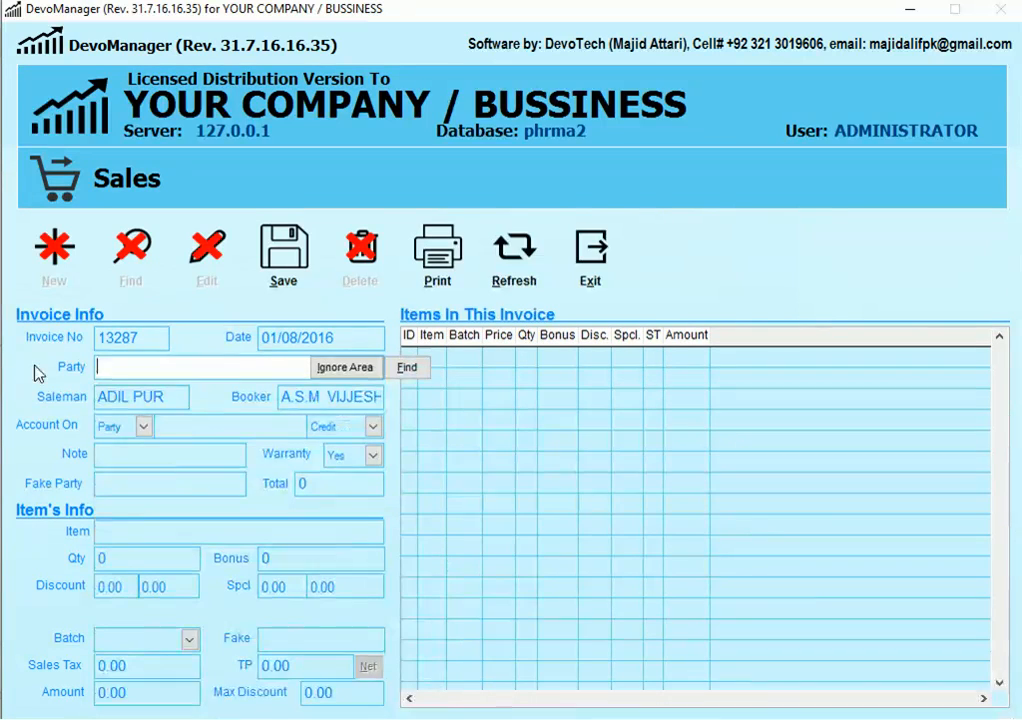
key("alt+r")
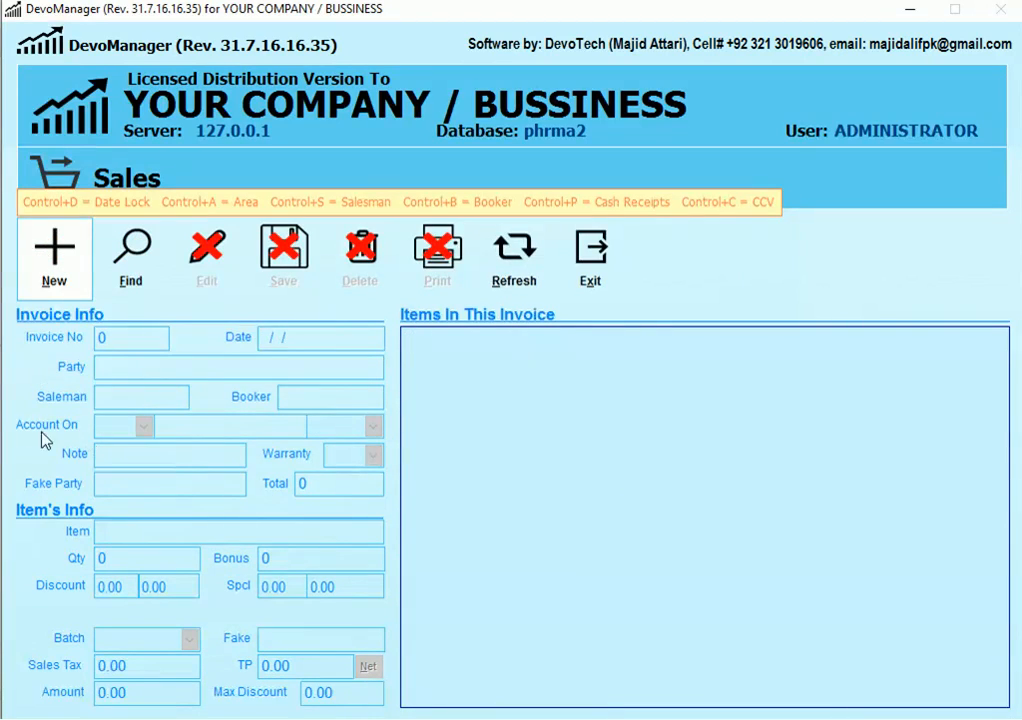
key("ctrl+d")
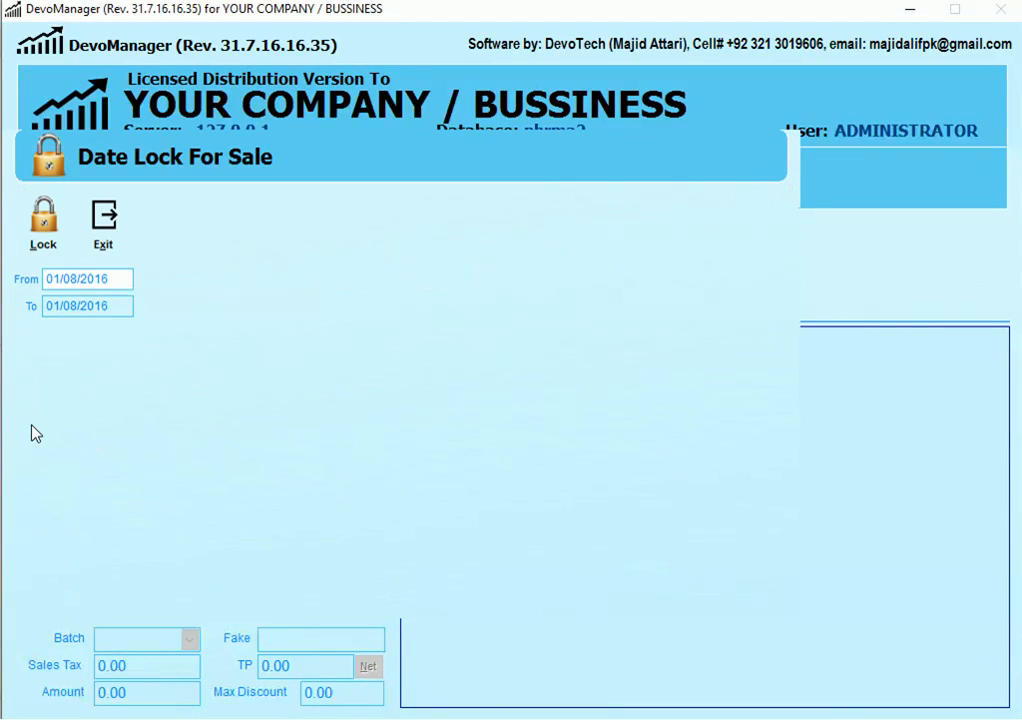
key("alt+l")
left_click(385, 460)
- Preselect UBARO as the area for sales, and preselect the salesman UBARO
key("ctrl+a")
type("UB")
key("Down")
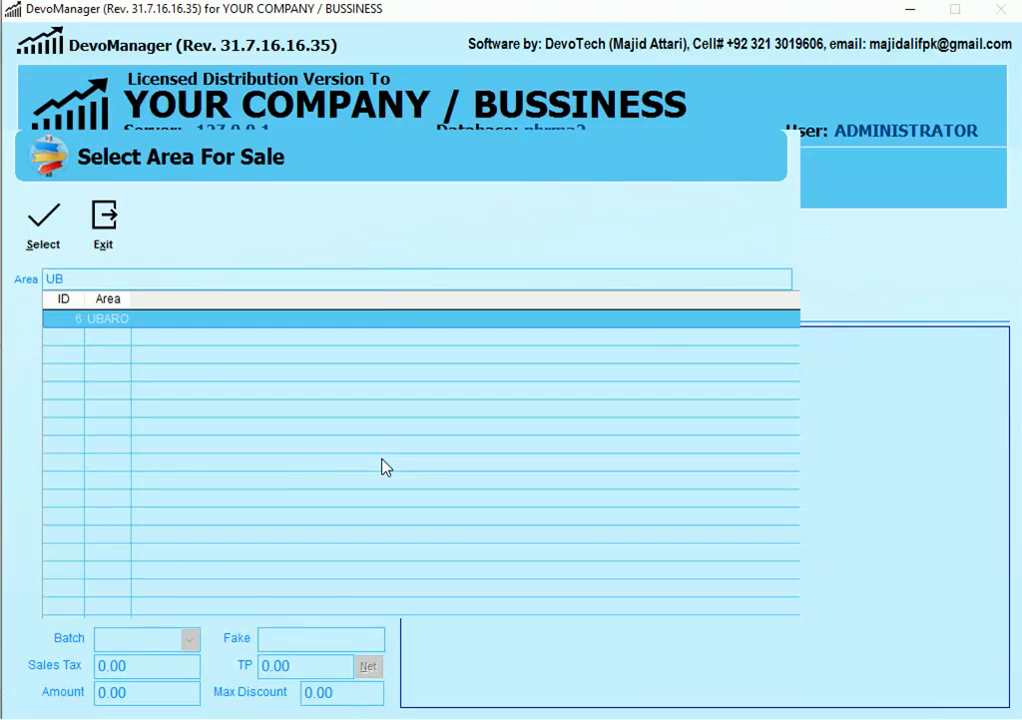
key("Return")
key("ctrl+s")
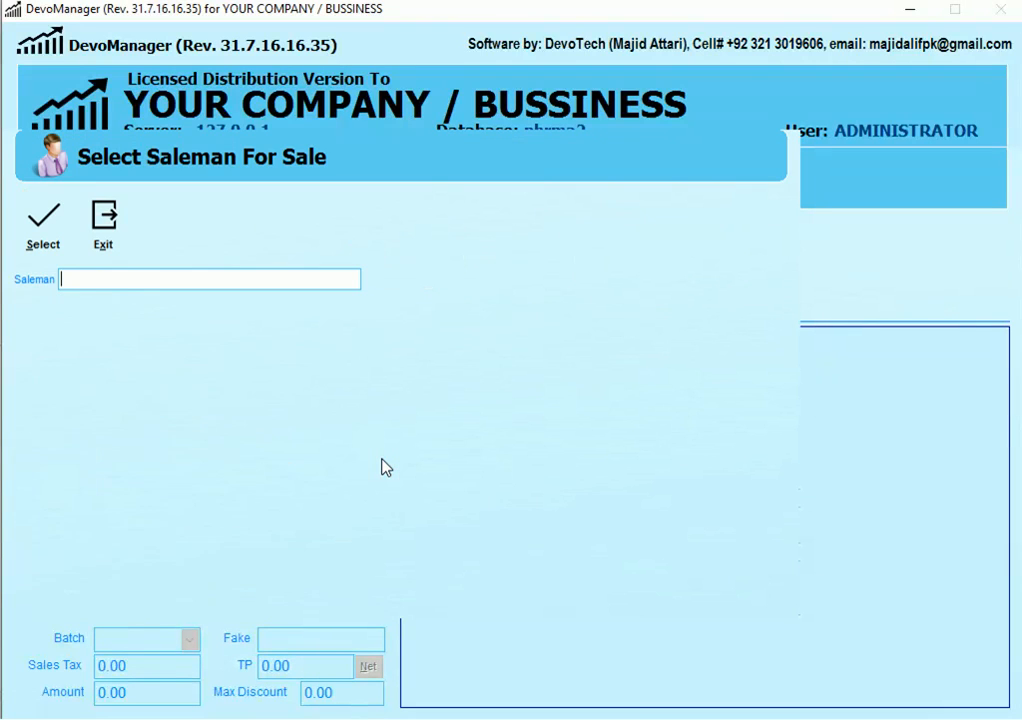
type("UBARO")
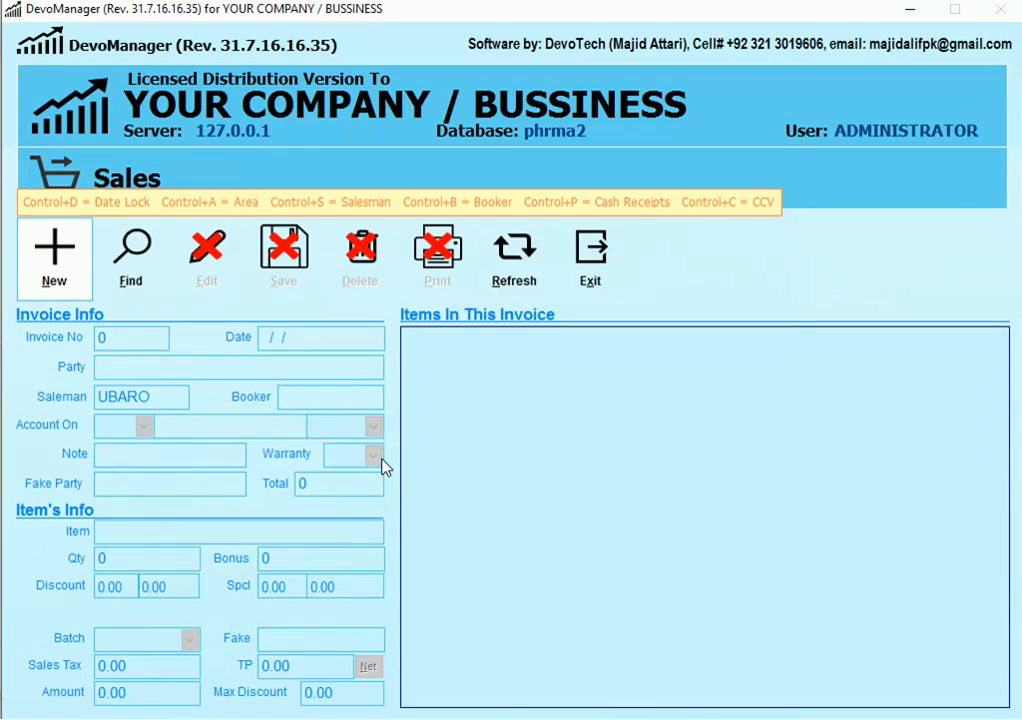
- Preselect the booker for sales, choosing the fifteenth entry found by the letter A
key("ctrl+b")
type("A")
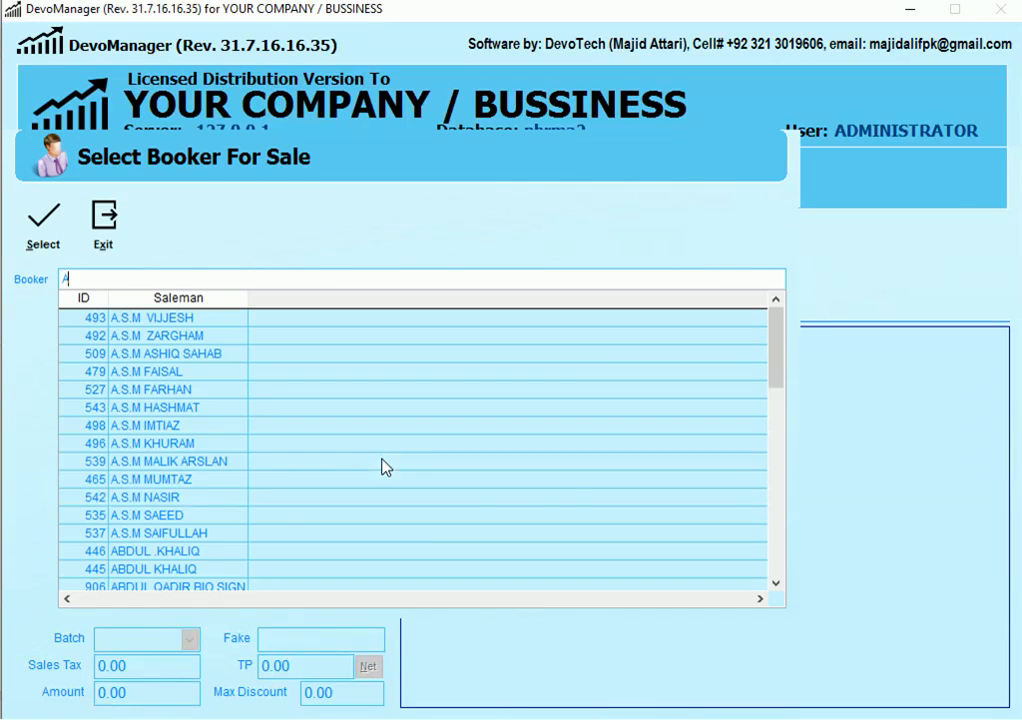
key("BackSpace")
type("M")
key("BackSpace")
type("A")
key("Down")
key("Down")
key("Down")
key("Down")
key("Down")
key("Down")
key("Down")
key("Down")
key("Down")
key("Down")
key("Down")
key("Down")
key("Down")
key("Down")
key("Down")
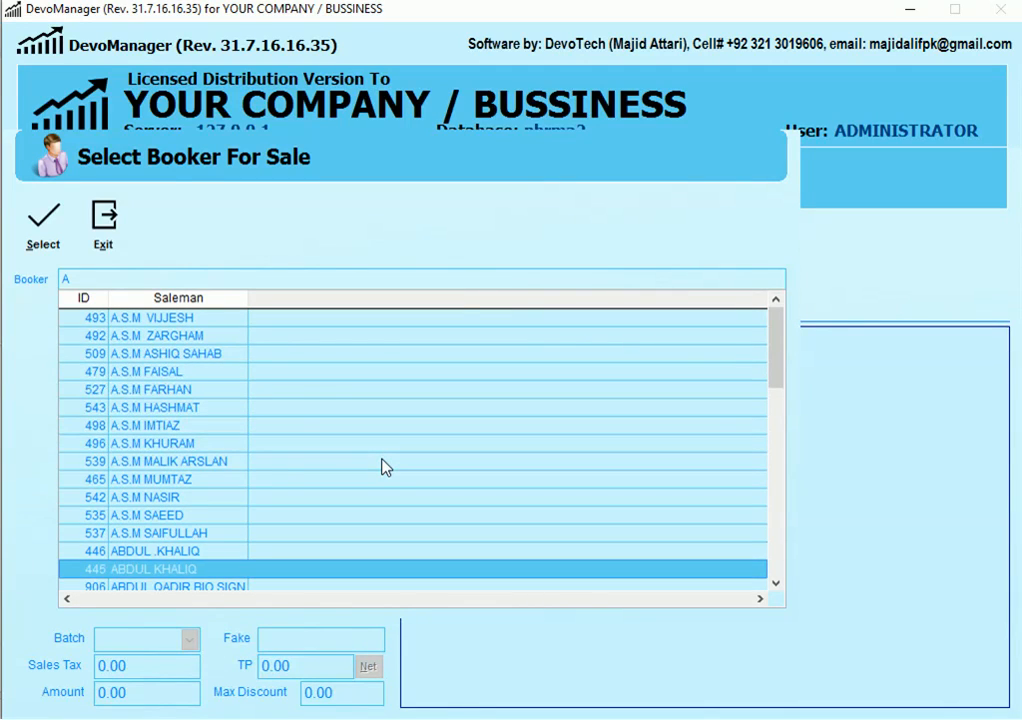
key("Return")
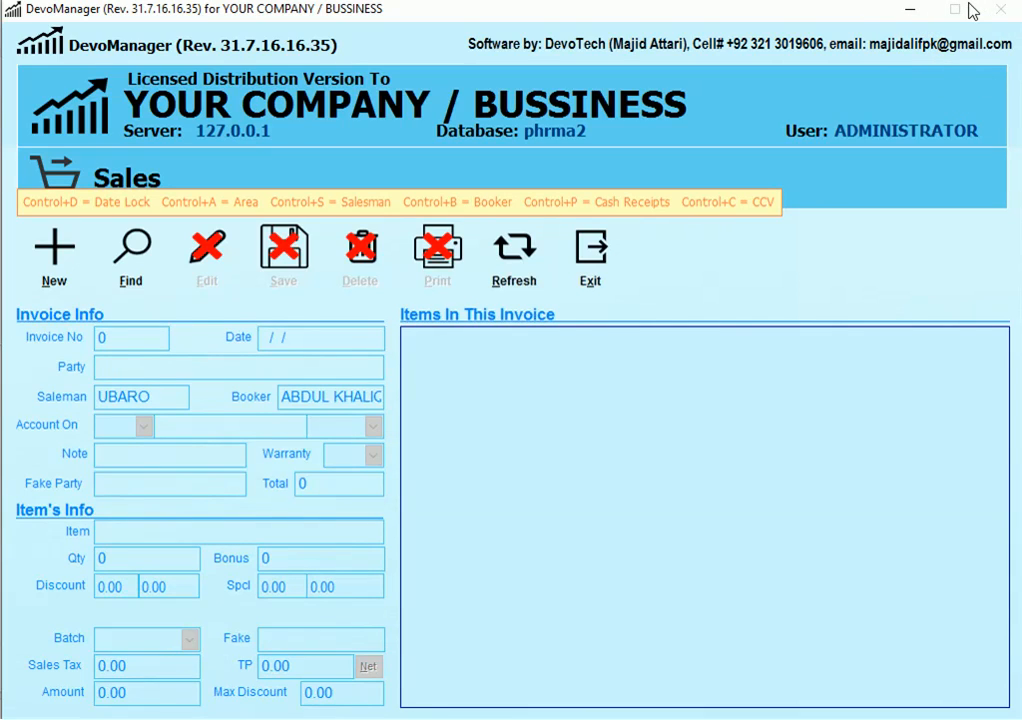
- Start a new invoice dated 01/08/2016 and choose the party MADINA MEDICAL STORE, UBARO, by searching for MADI
left_click(47, 285)
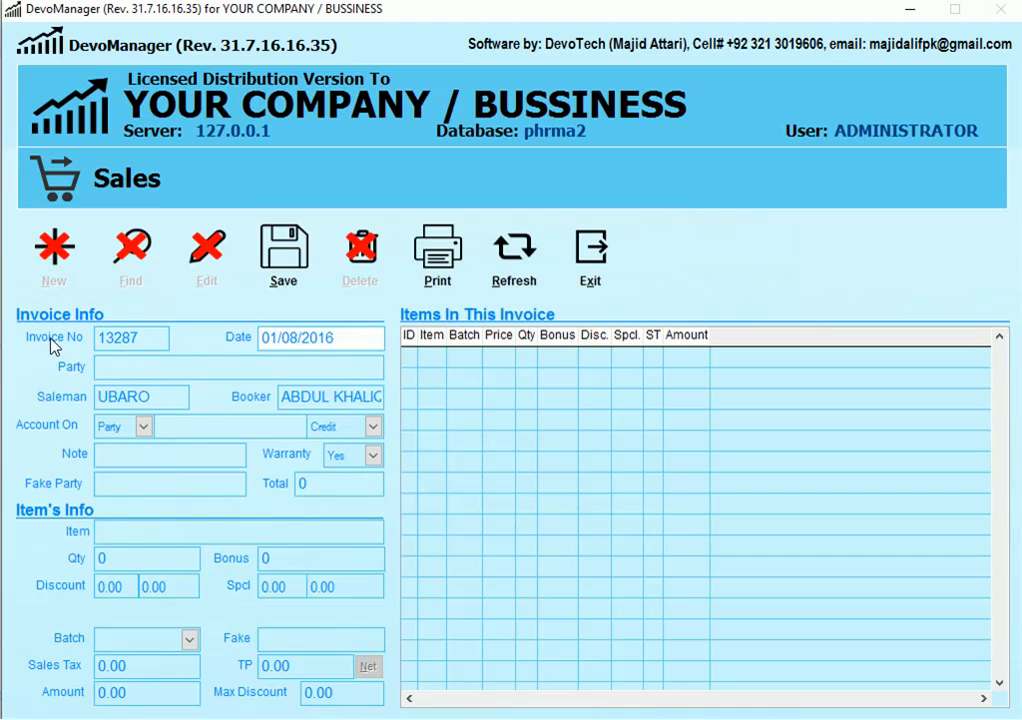
left_click(350, 335)
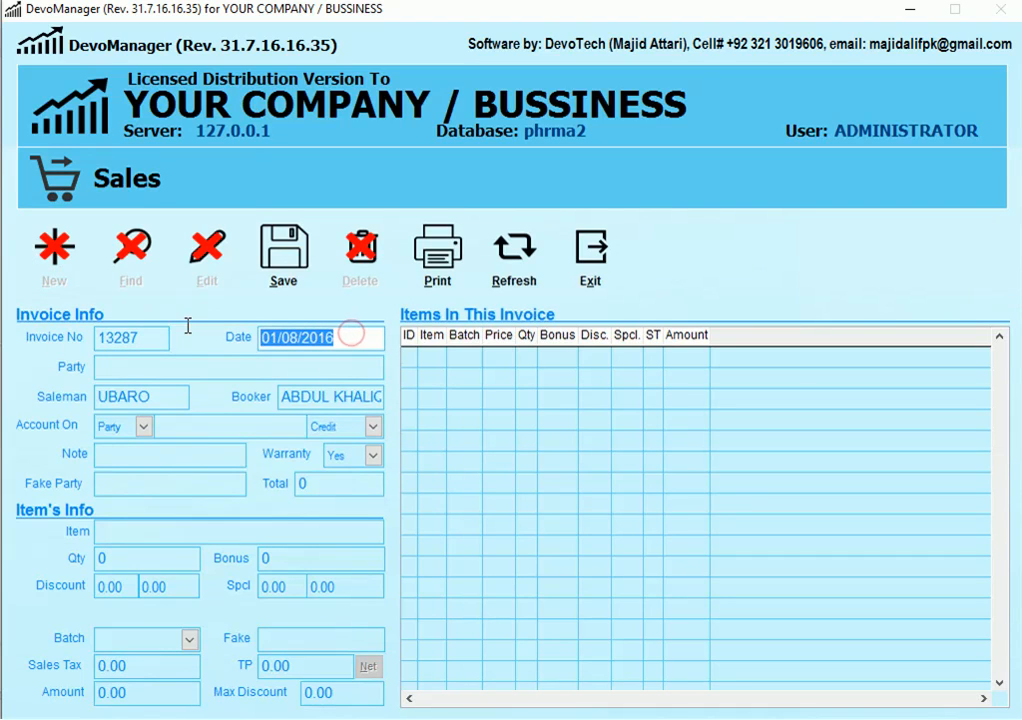
key("Return")
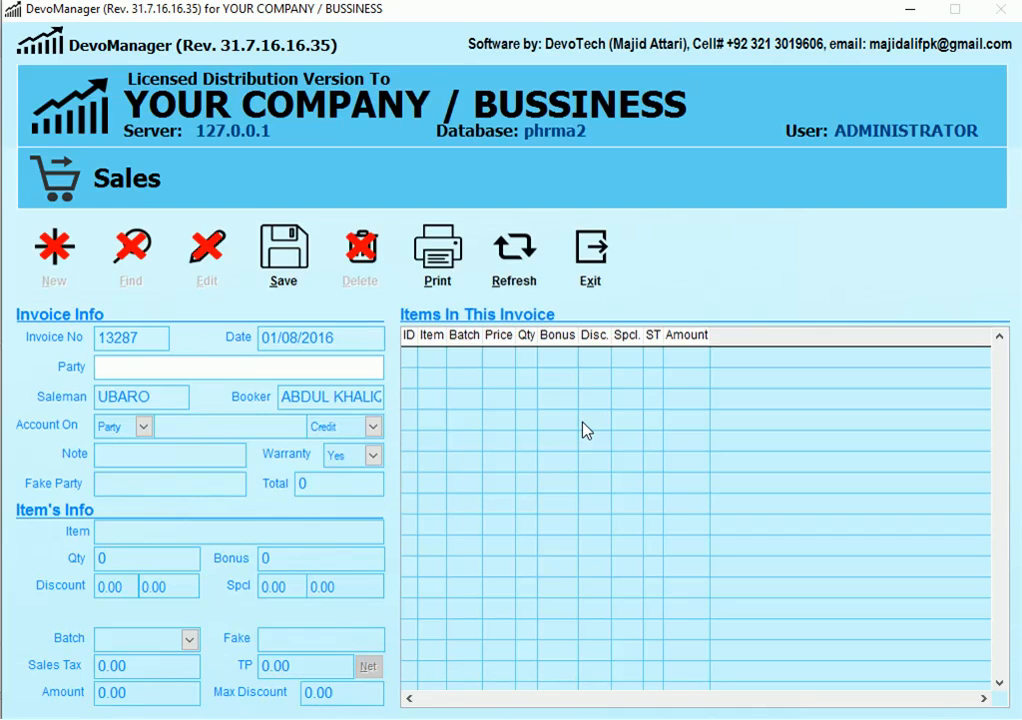
type("MADI")
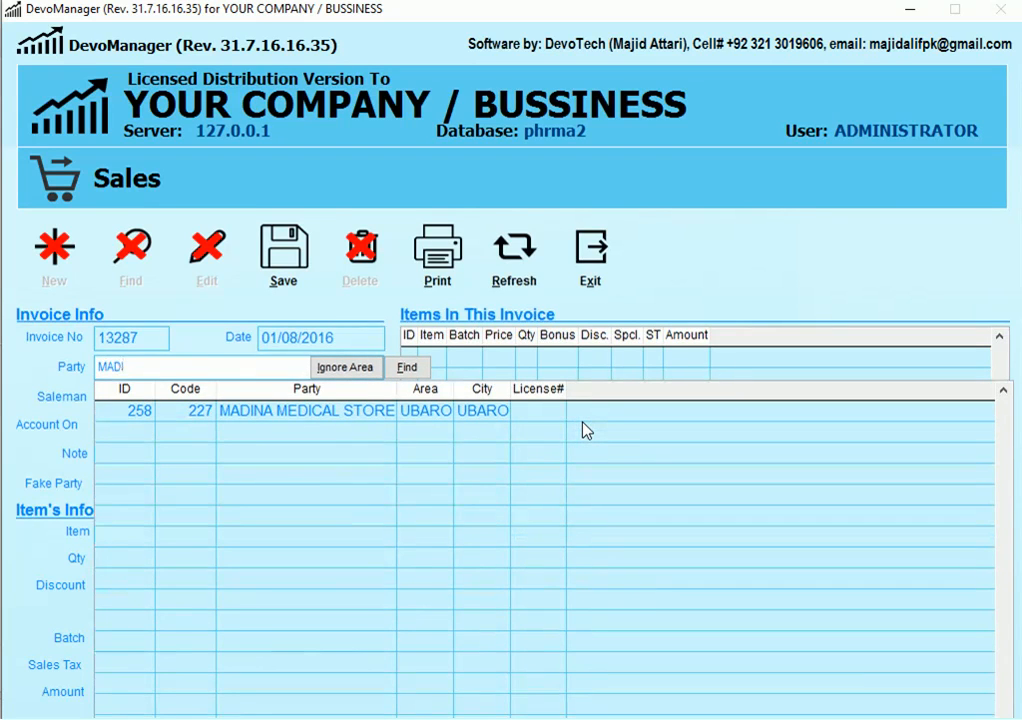
key("Down")
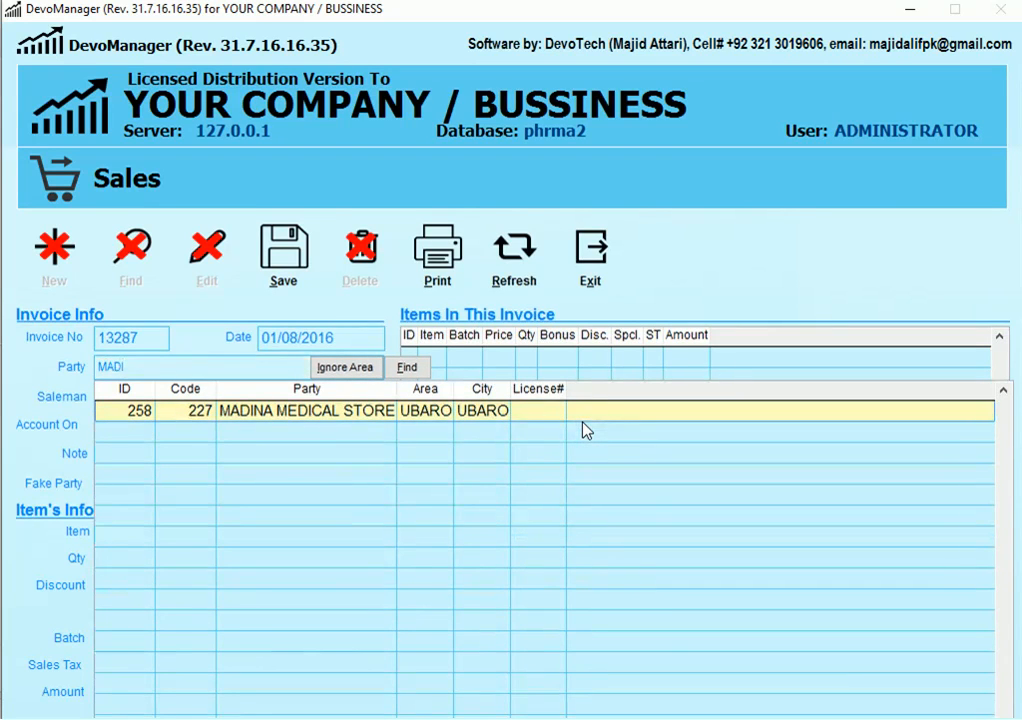
key("Return")
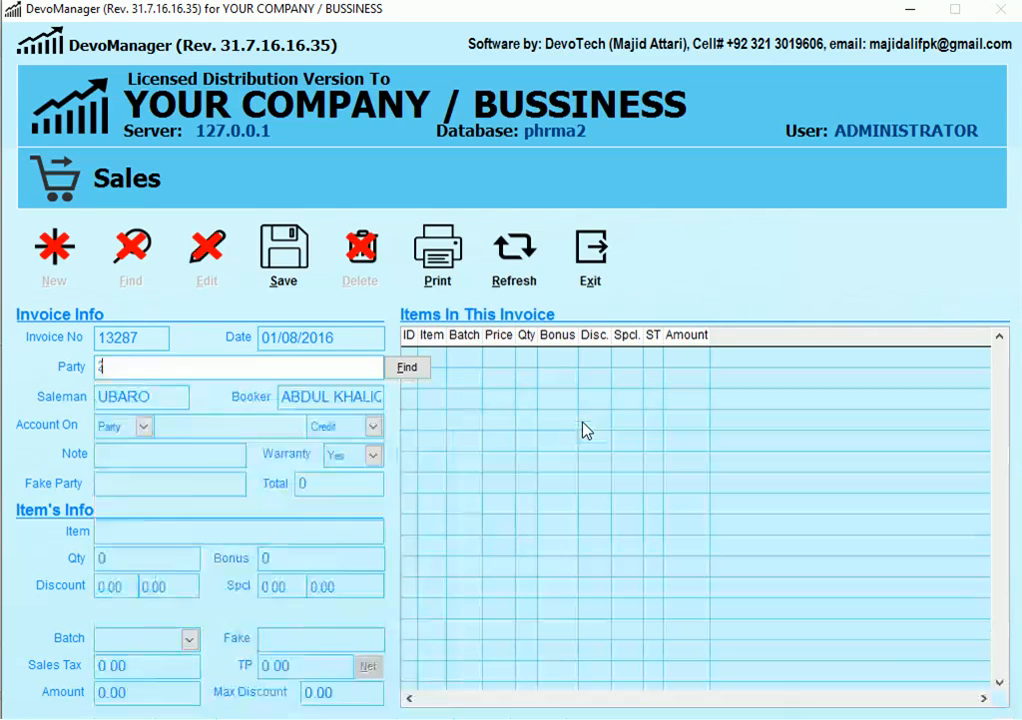
key("Return")
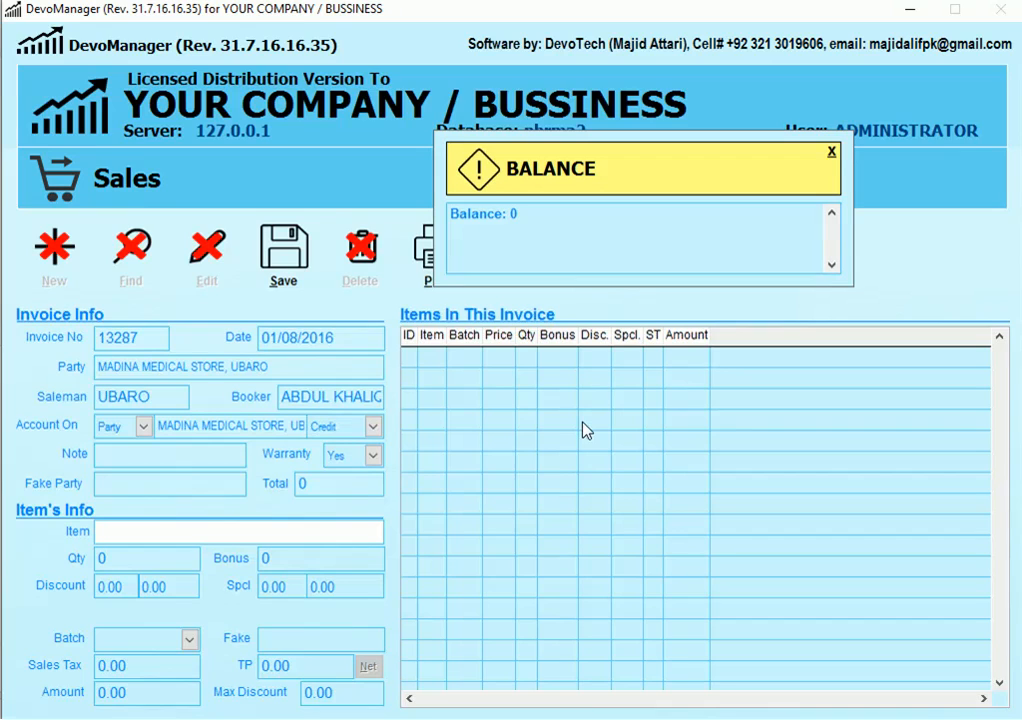
left_click(306, 367)
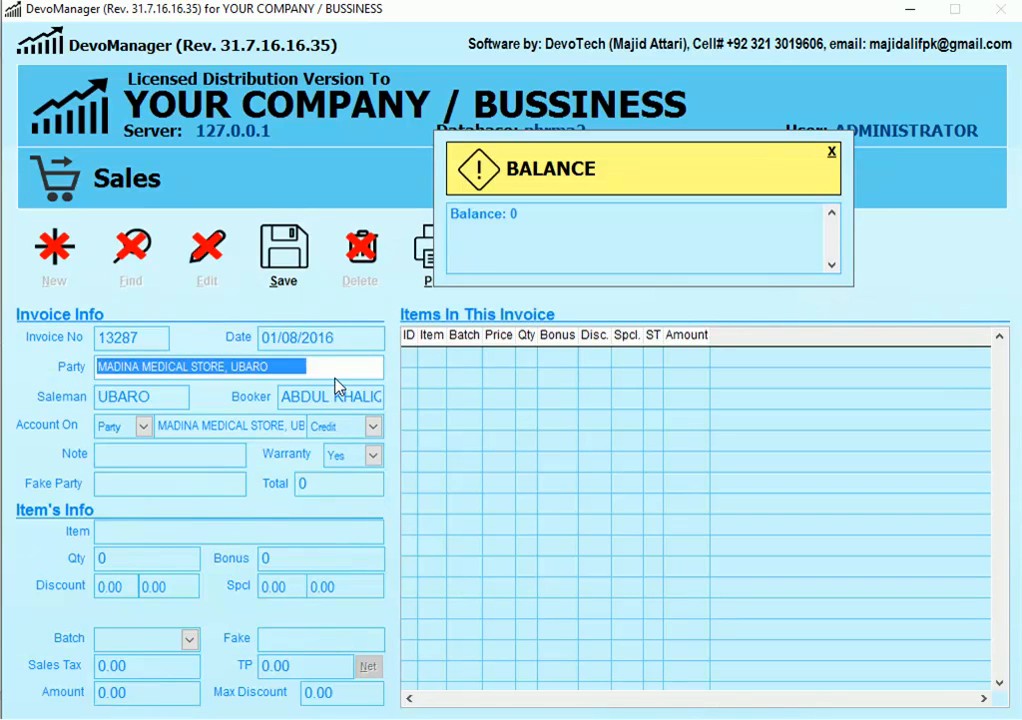
double_click(245, 367)
left_click_drag(245, 367, 86, 366)
left_click(338, 362)
left_click_drag(340, 366, 97, 366)
left_click_drag(338, 366, 55, 362)
left_click(353, 363)
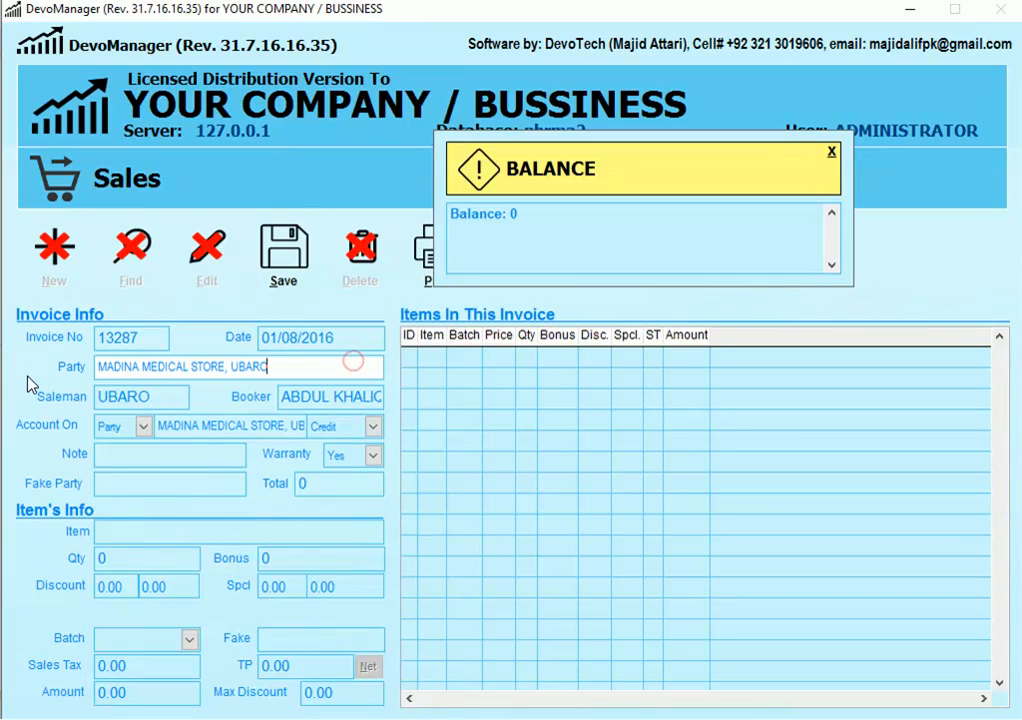
- Replace the invoice's party text with MADINA and search for it anywhere in the party names
key("Return")
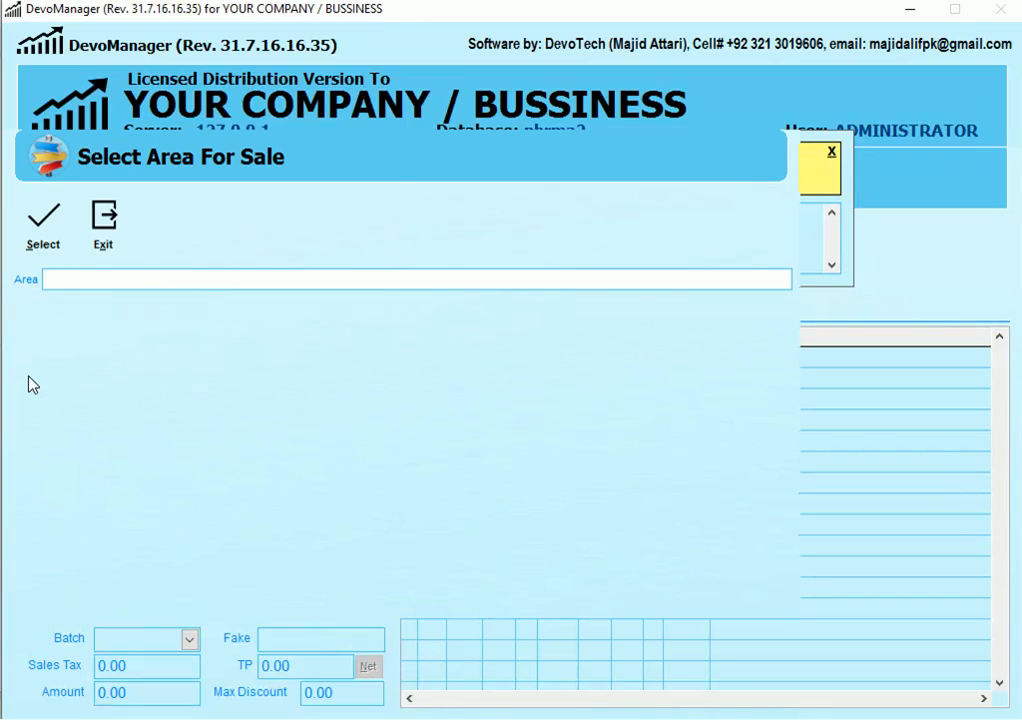
key("Escape")
key("shift+End")
type("MADINA")
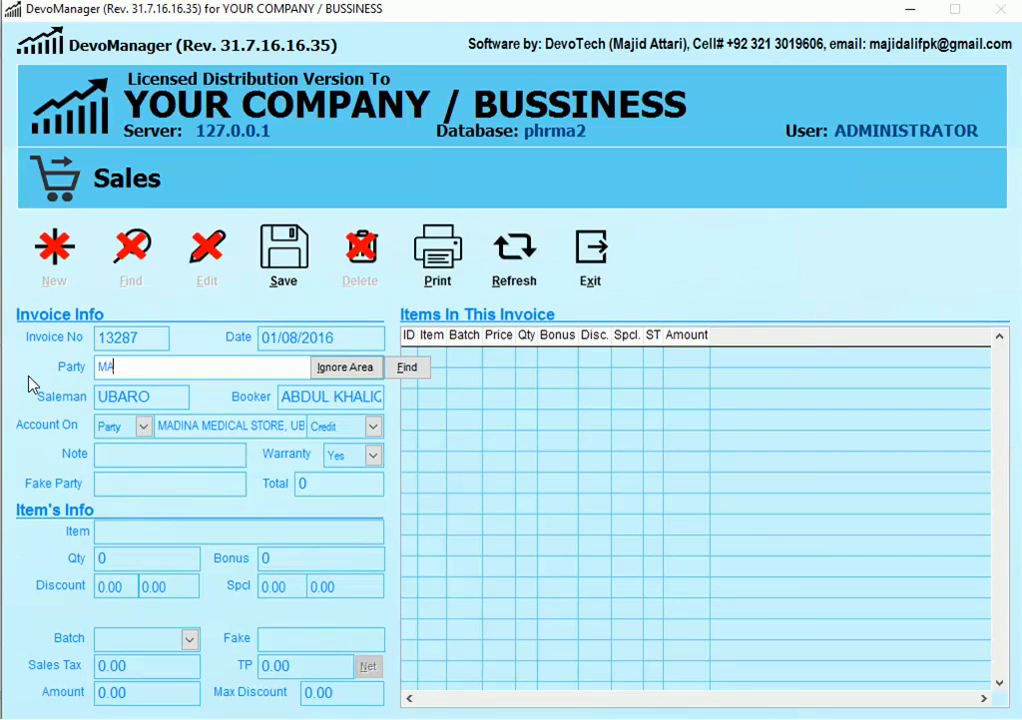
left_click(403, 362)
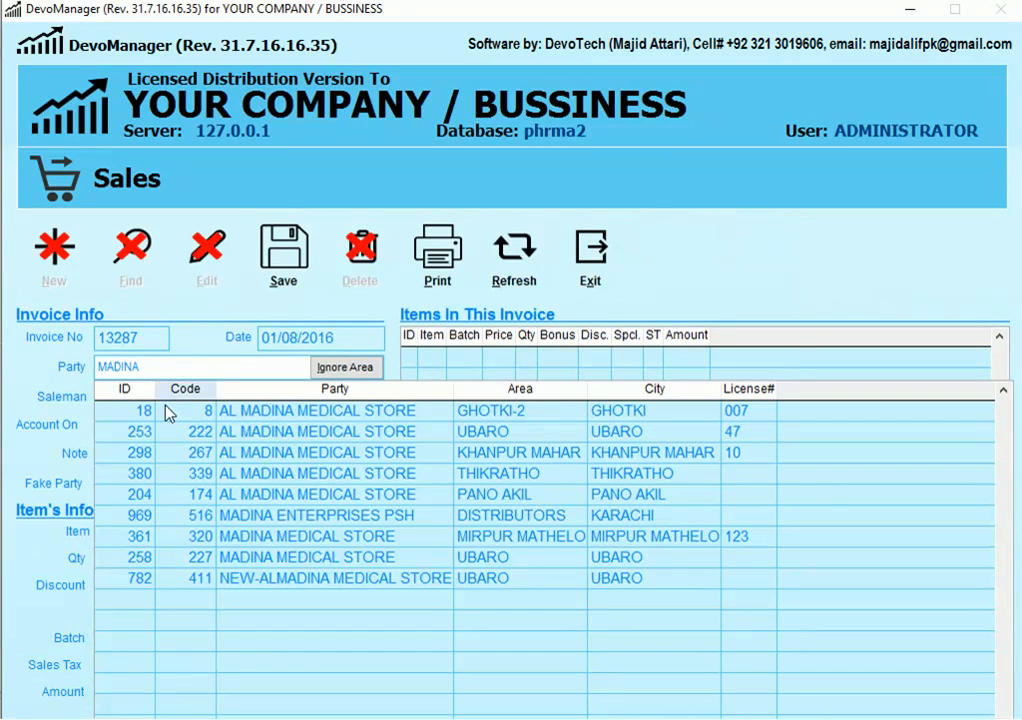
- Restart the invoice and set its party to MADINA MEDICAL STORE, MIRPUR MATHELO, by entering the party code
left_click(160, 369)
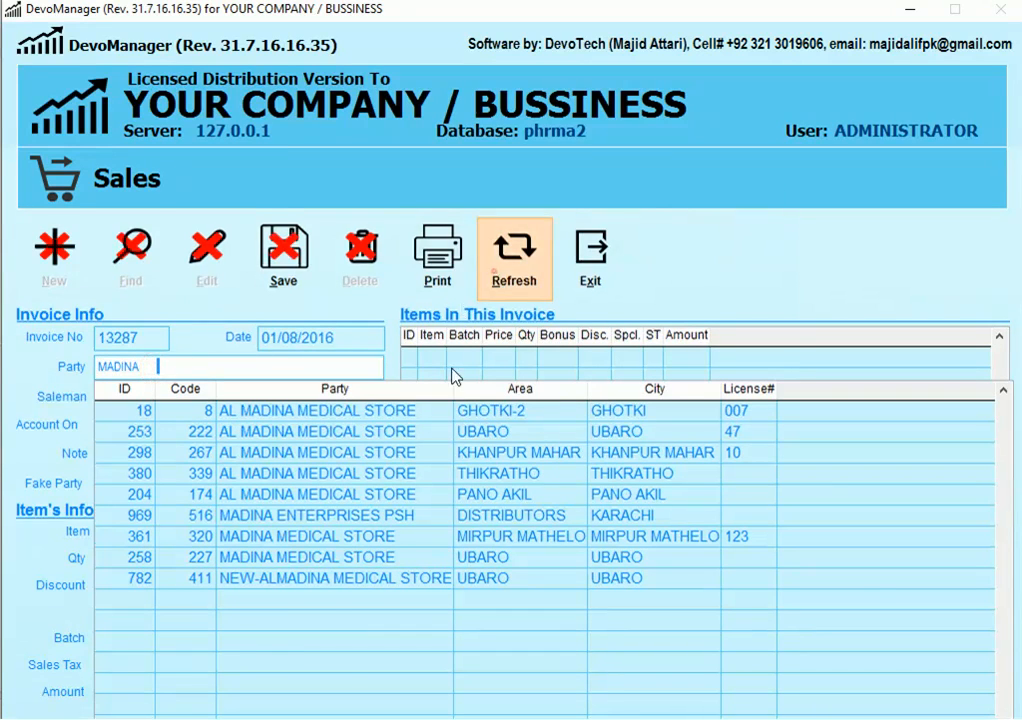
left_click(494, 272)
left_click(220, 368)
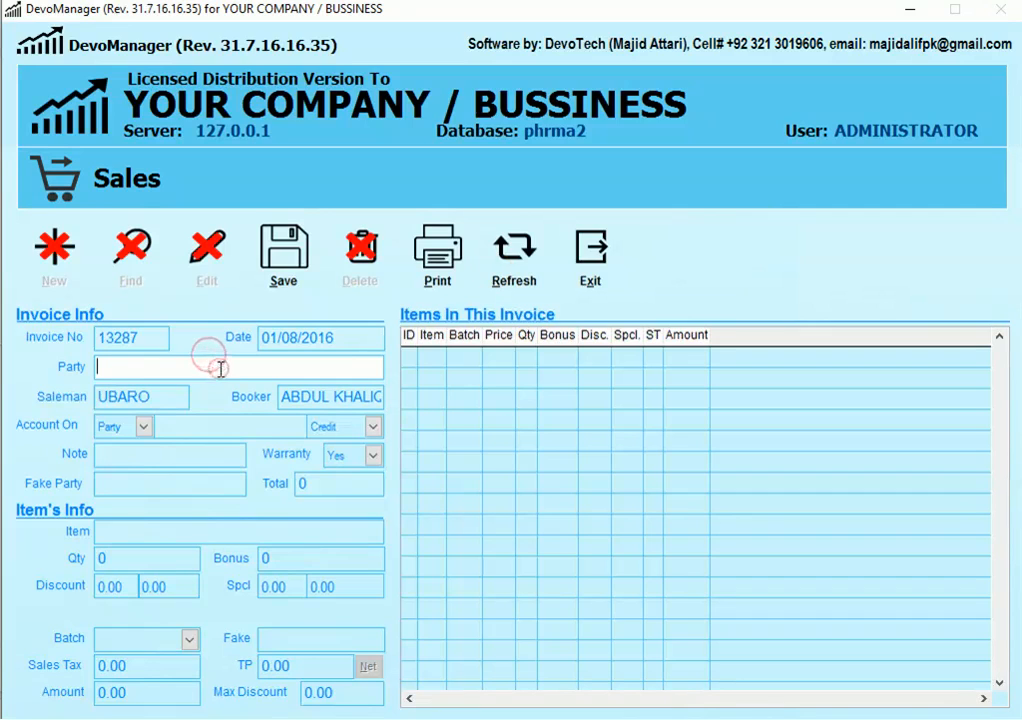
type("320")
key("Return")
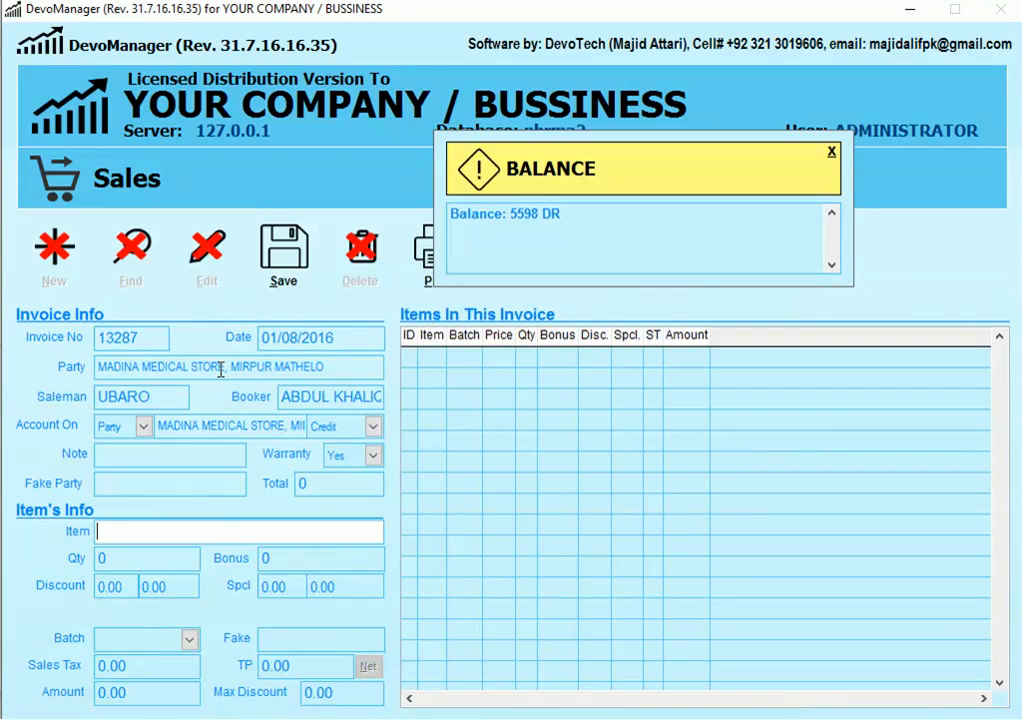
left_click(143, 392)
left_click_drag(174, 399, 27, 376)
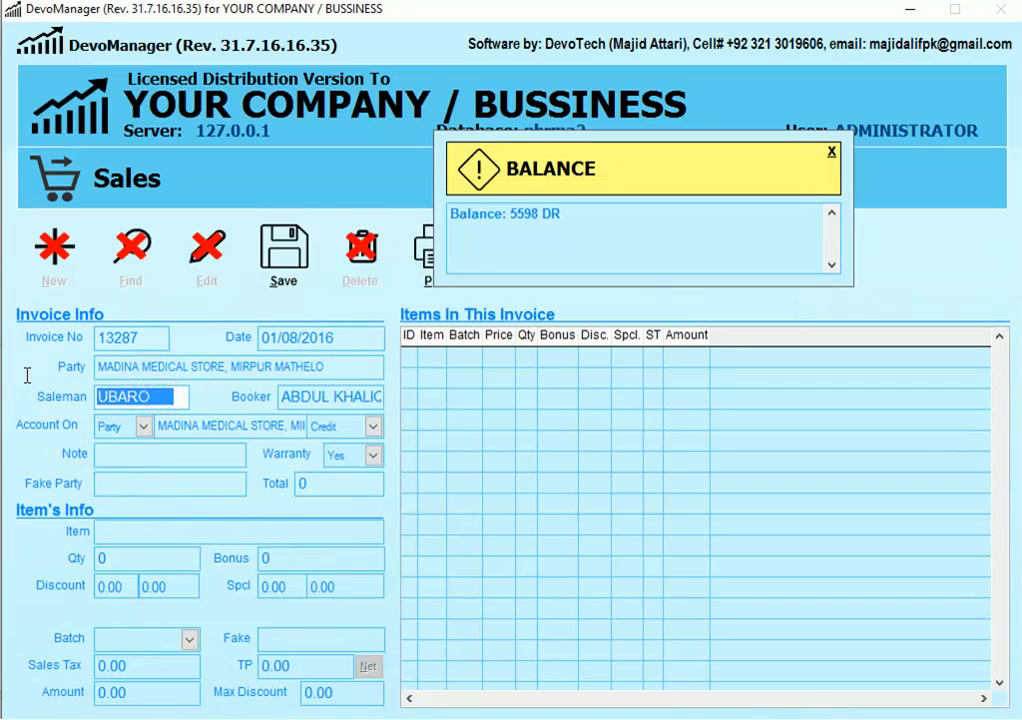
left_click_drag(175, 398, 58, 398)
left_click_drag(285, 397, 415, 472)
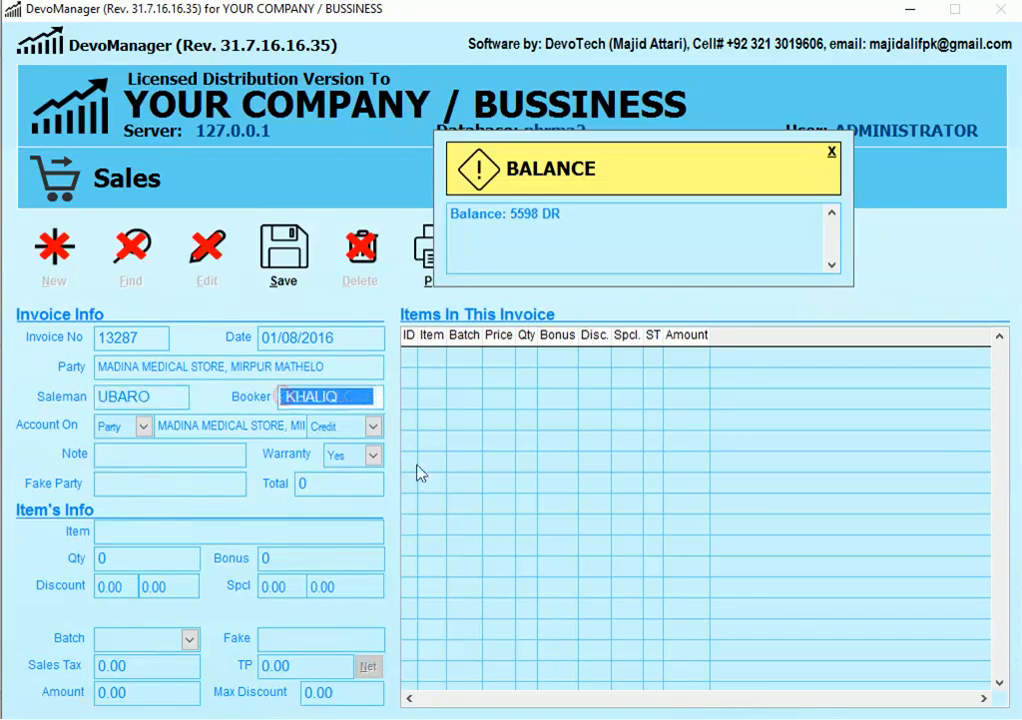
- Set Account On to Med.Rep. and choose the first medical representative found by the letter A
left_click(145, 428)
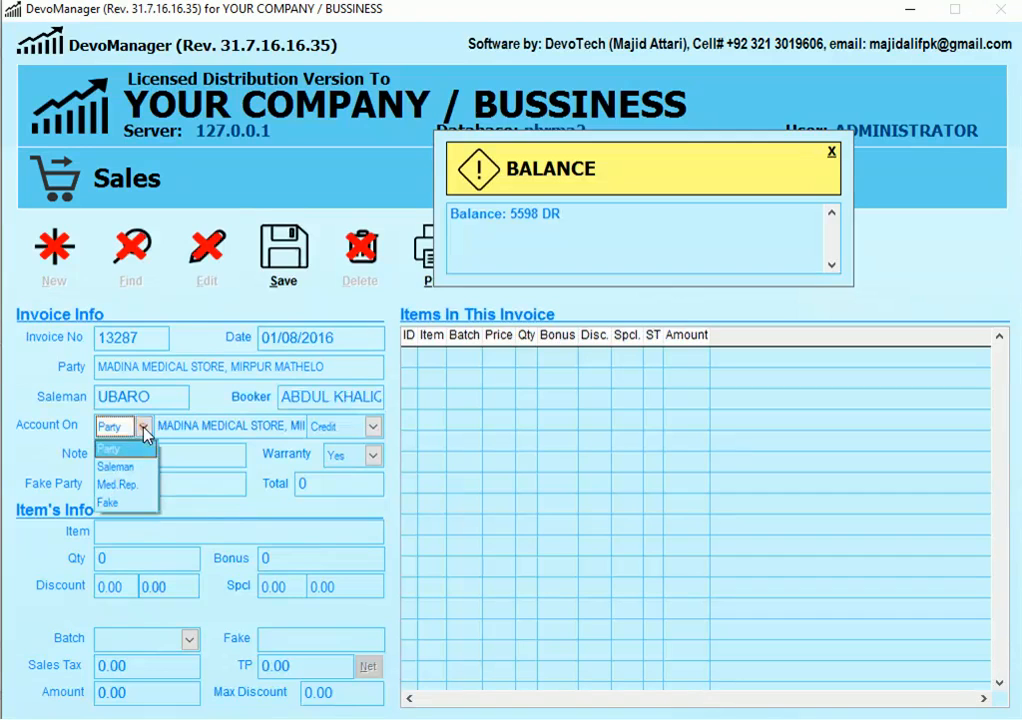
left_click(147, 487)
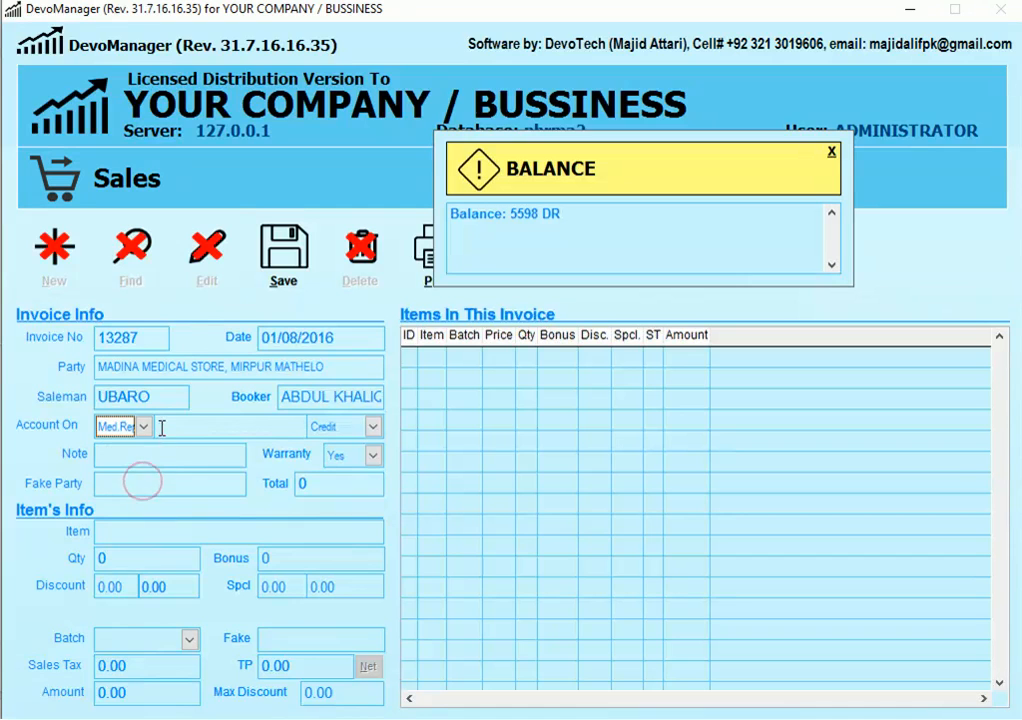
type("A")
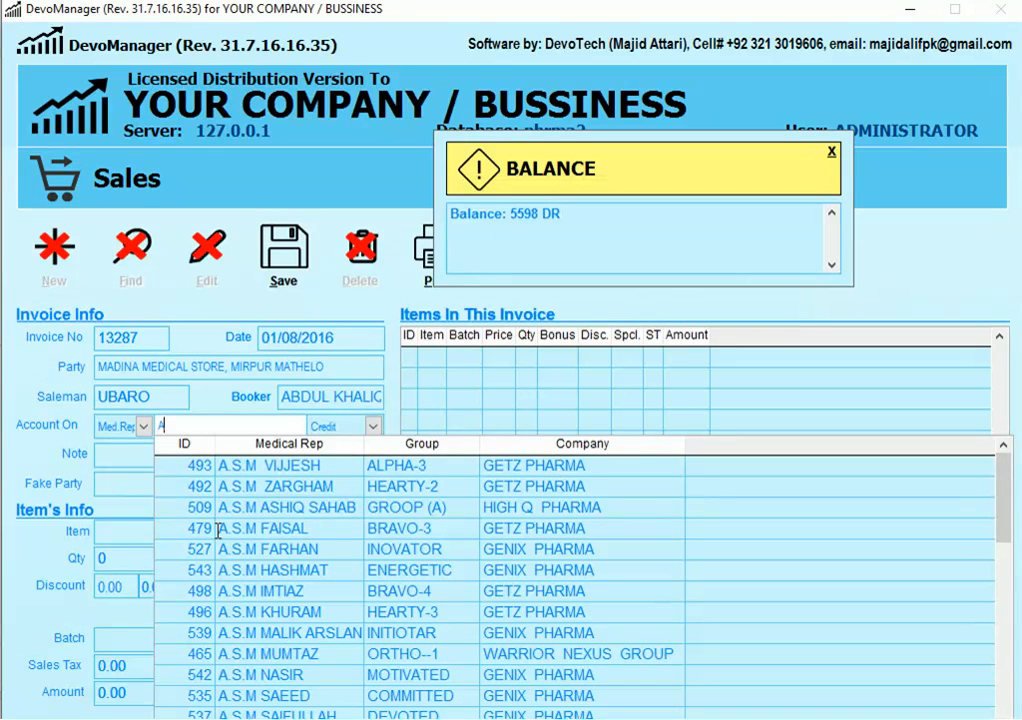
key("Down")
key("Down")
key("Down")
key("Down")
key("Up")
key("Up")
key("Up")
key("Return")
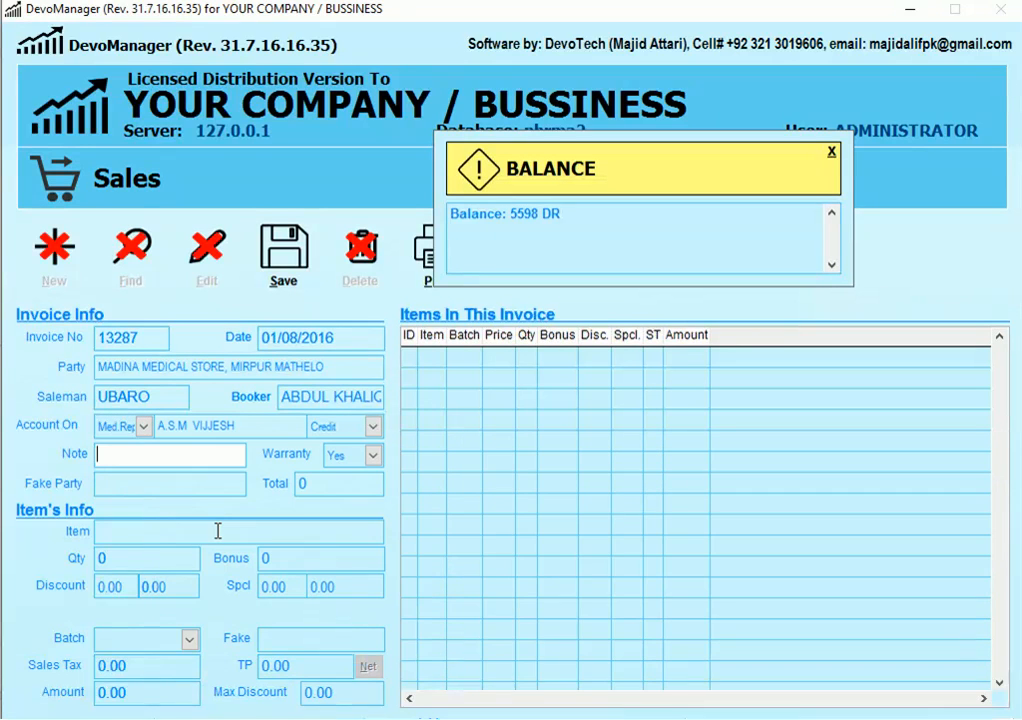
- Set Account On to Fake and choose MADINA ENTERPRISES PSH DISTRIBUTORS as the fake party by searching for MADI
left_click(144, 426)
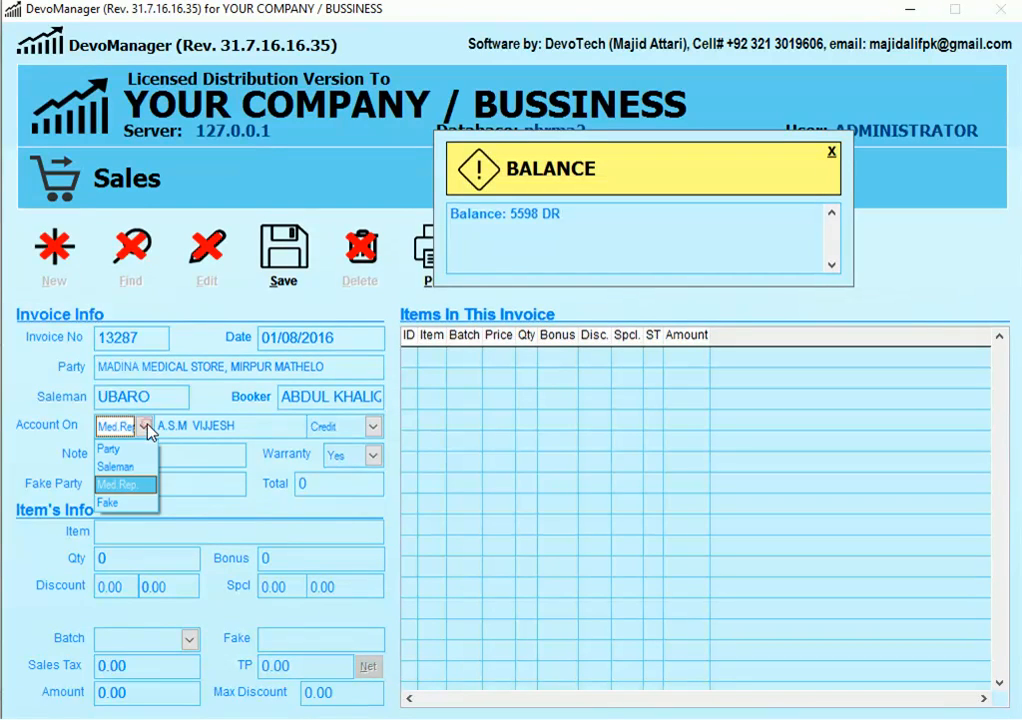
left_click(137, 506)
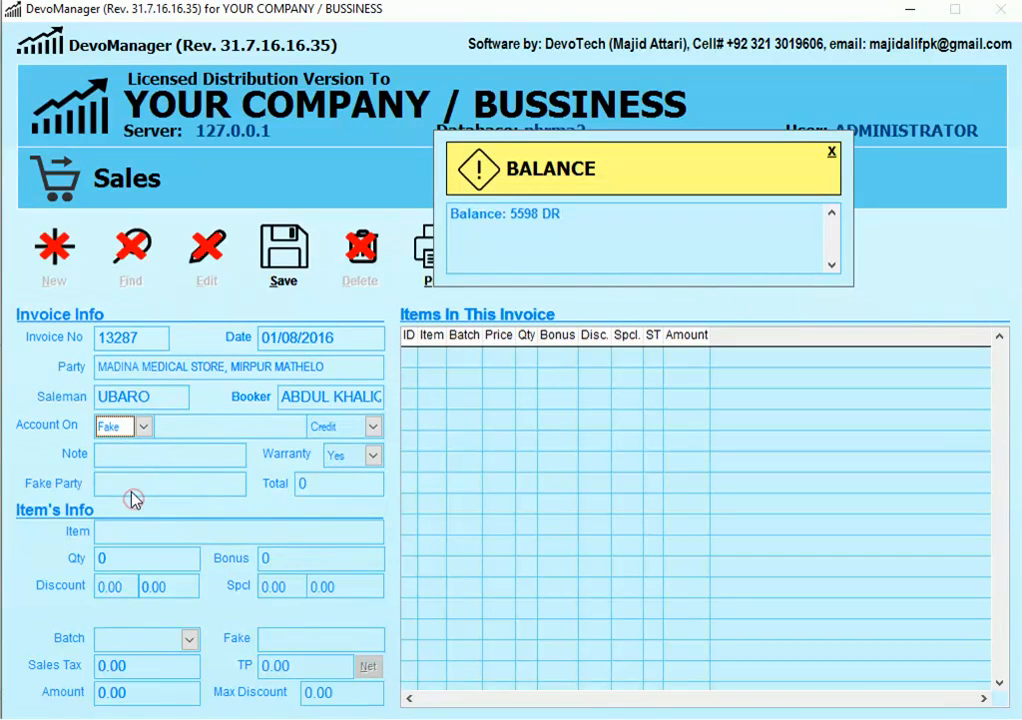
left_click(97, 483)
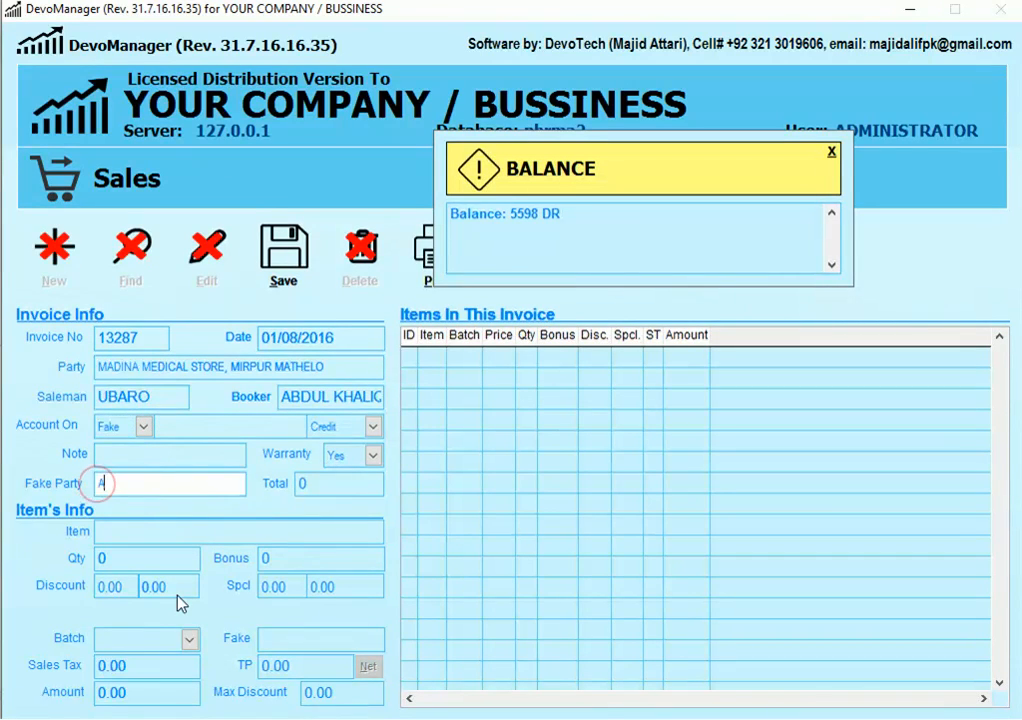
type("MAD")
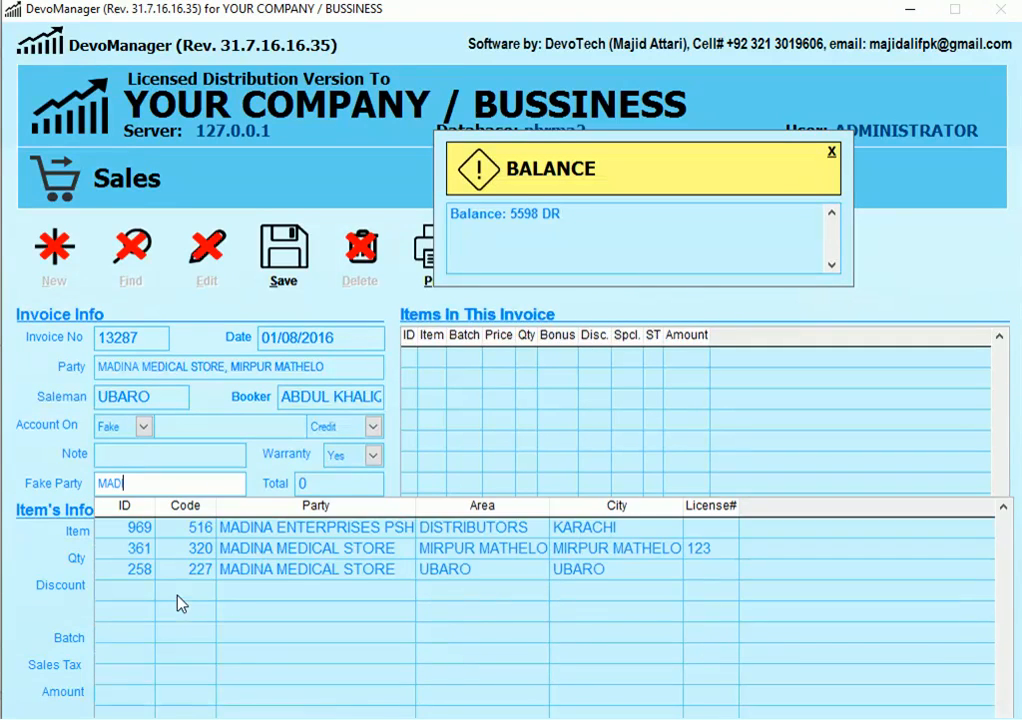
key("Return")
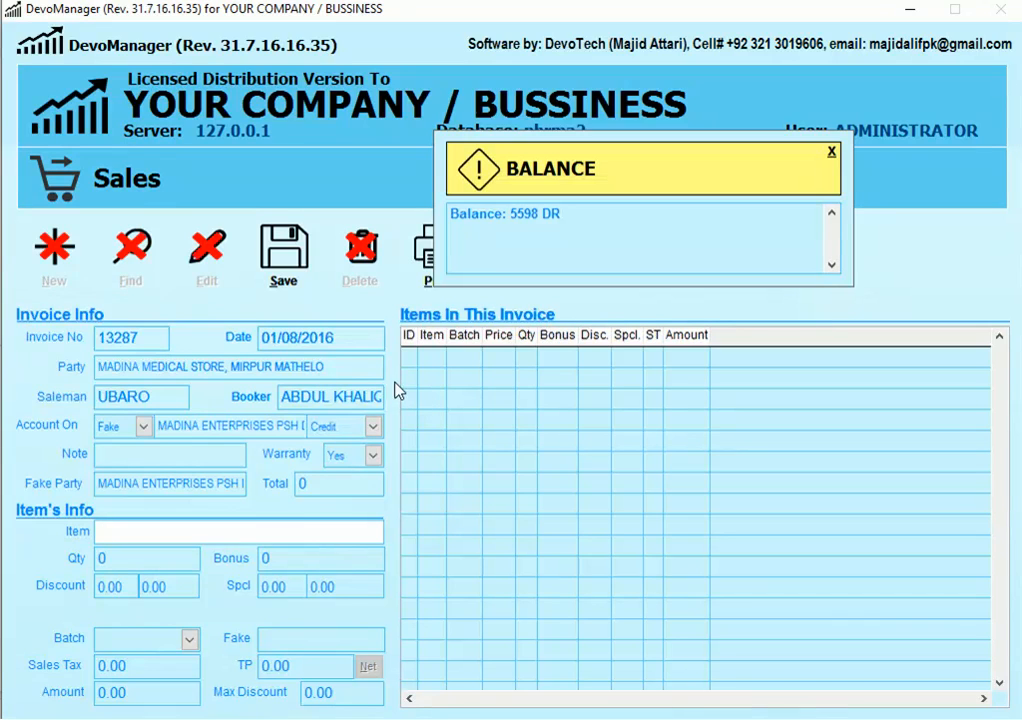
- Leave the sale area selection without choosing an area and replace the invoice's party text with DR
left_click(144, 426)
left_click_drag(330, 370, 10, 379)
key("Return")
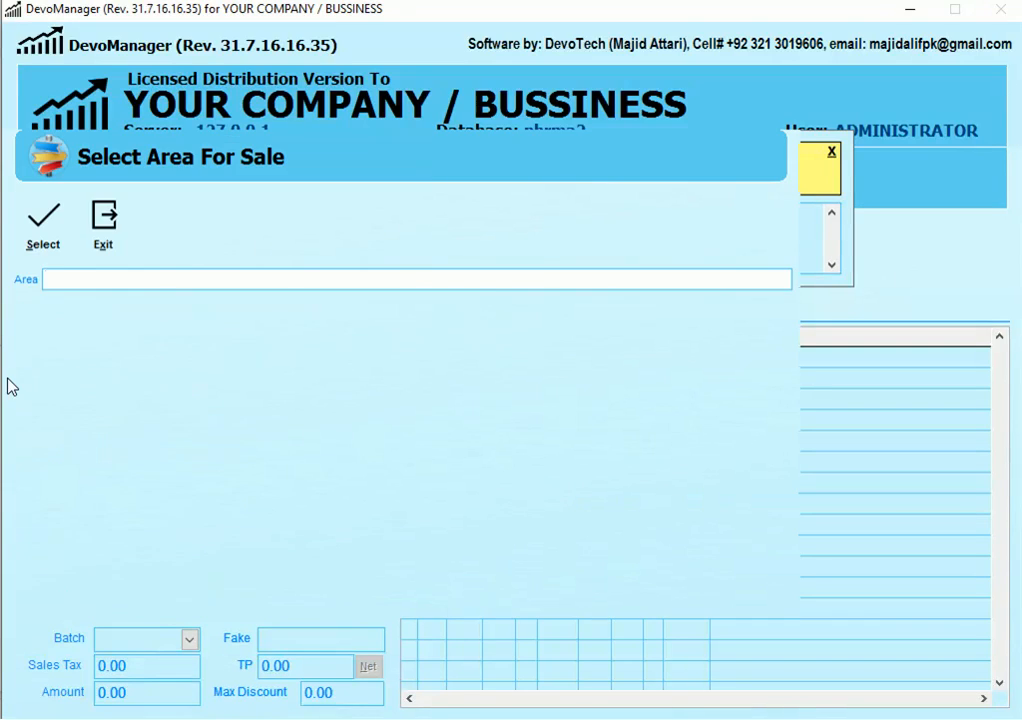
left_click(106, 216)
left_click_drag(334, 366, 63, 357)
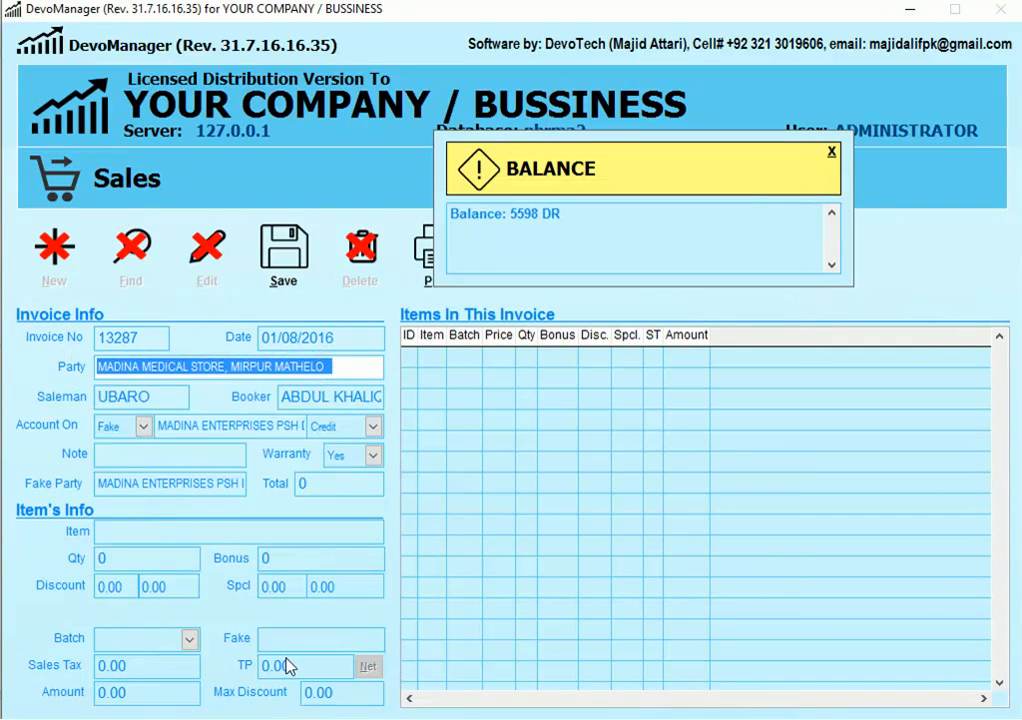
type("DF")
type(".A")
key("BackSpace")
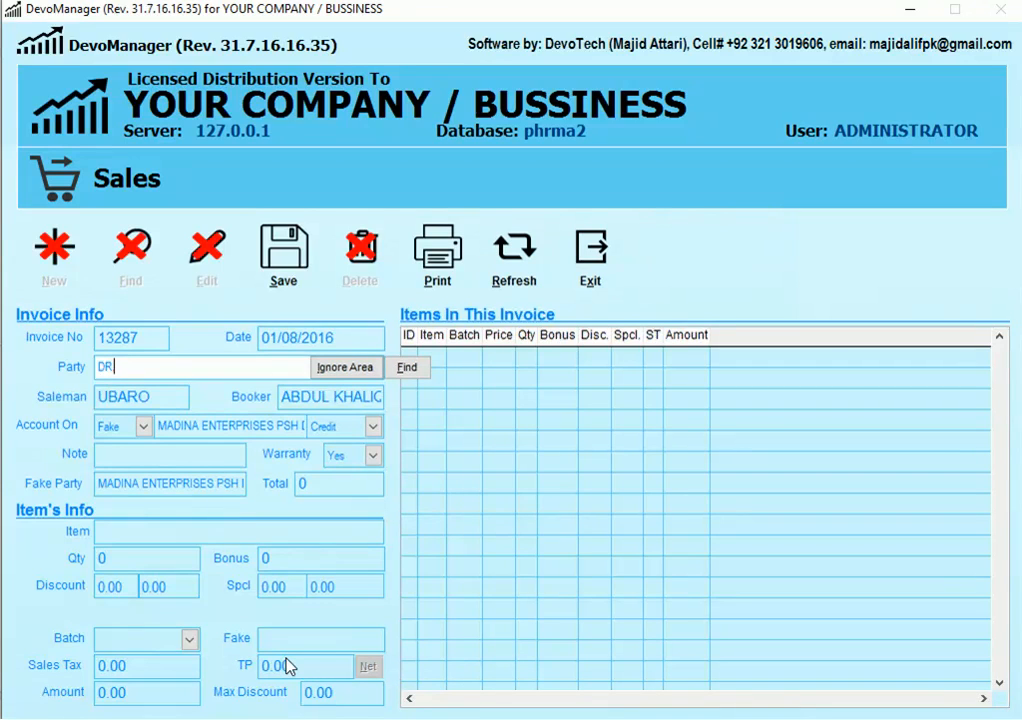
- Examine the Party and Fake Party entries together with the Fake choice of Account On
left_click(160, 476)
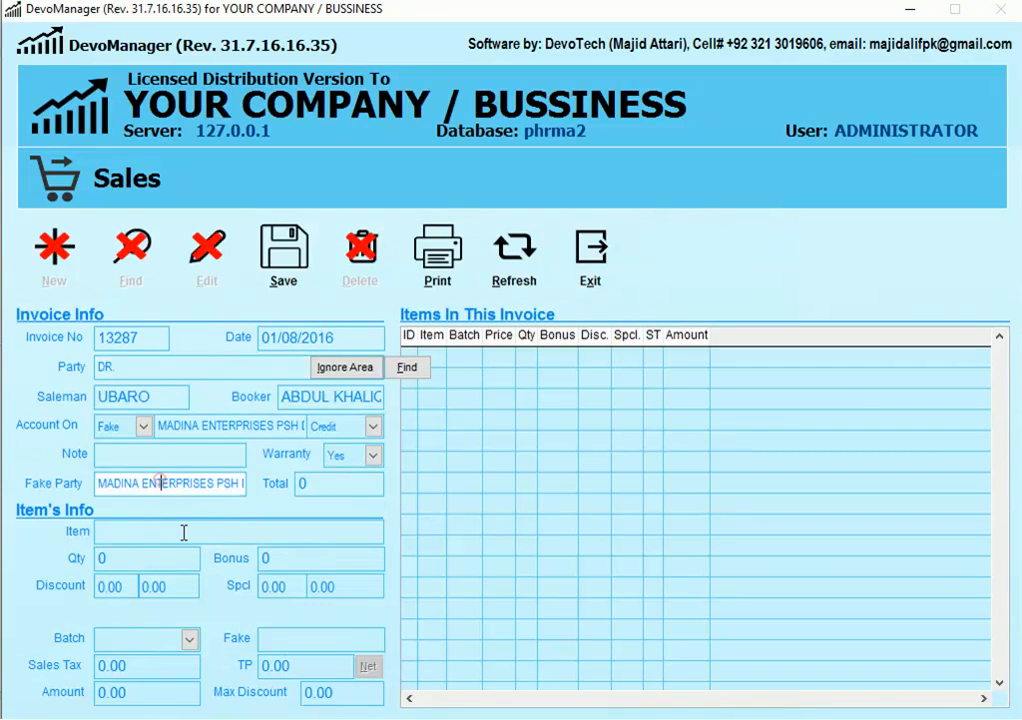
key("shift+End")
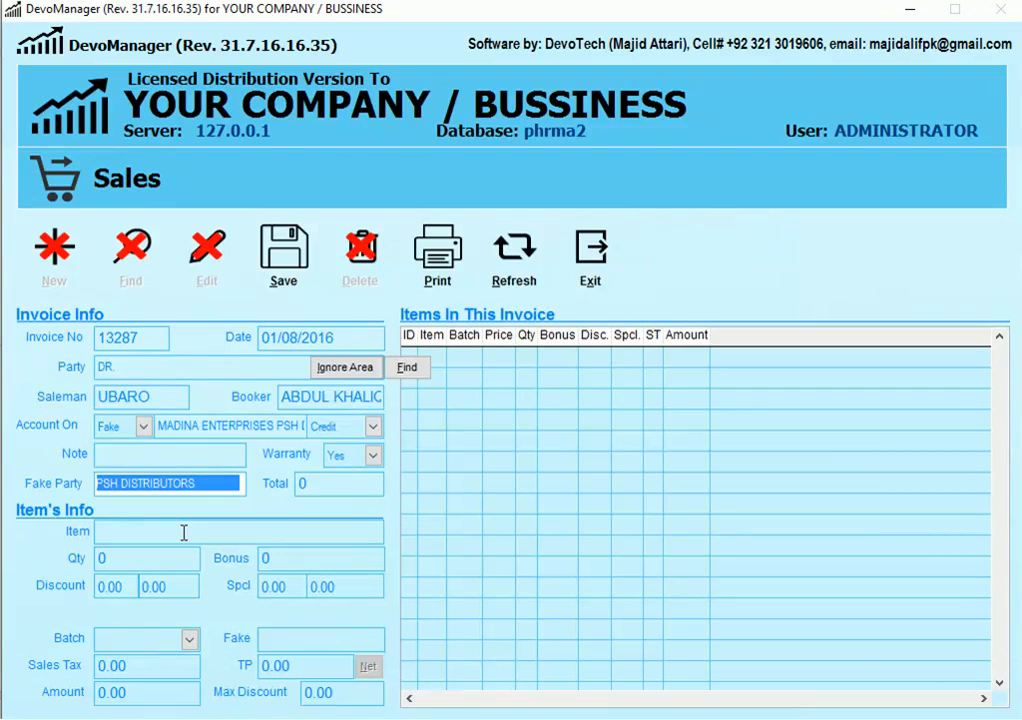
left_click(135, 366)
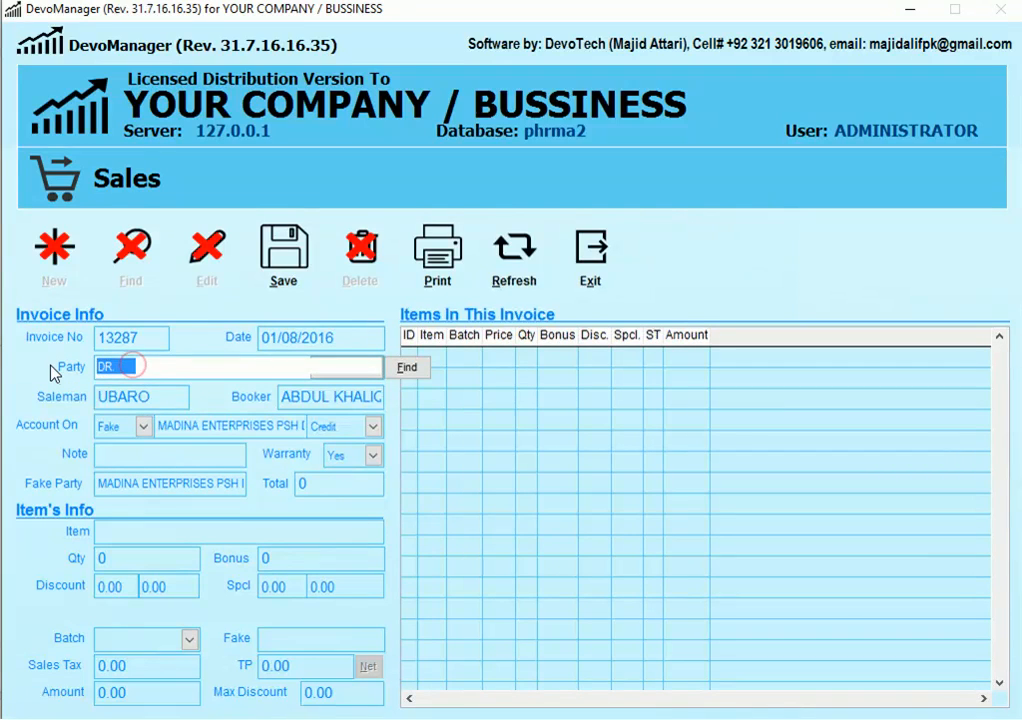
left_click_drag(165, 368, 50, 372)
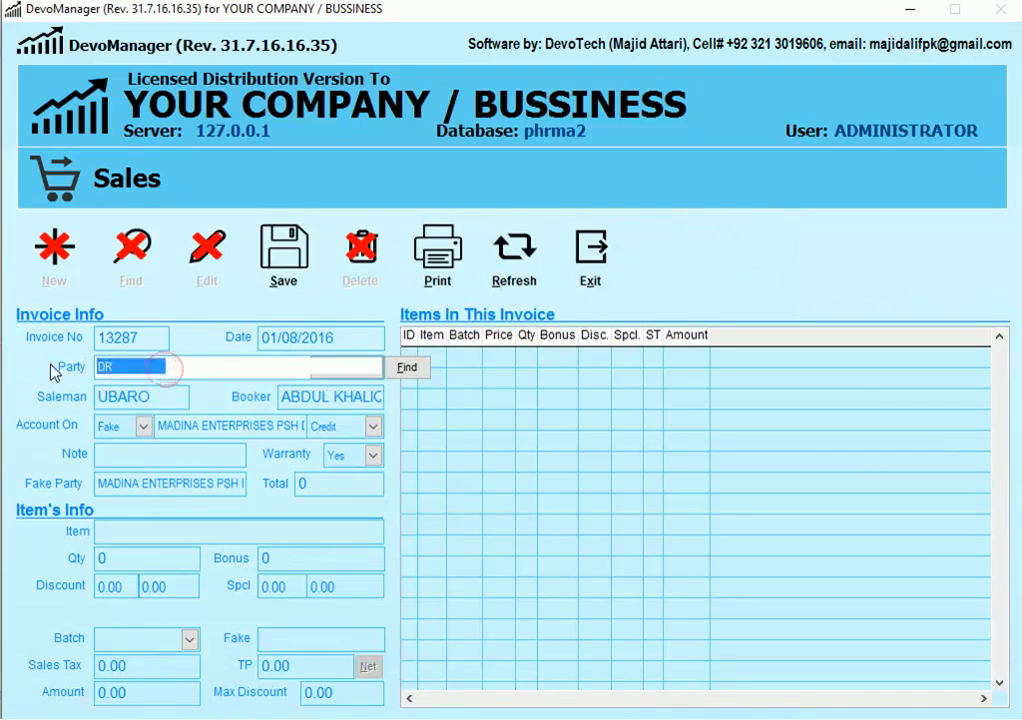
left_click_drag(243, 484, 169, 484)
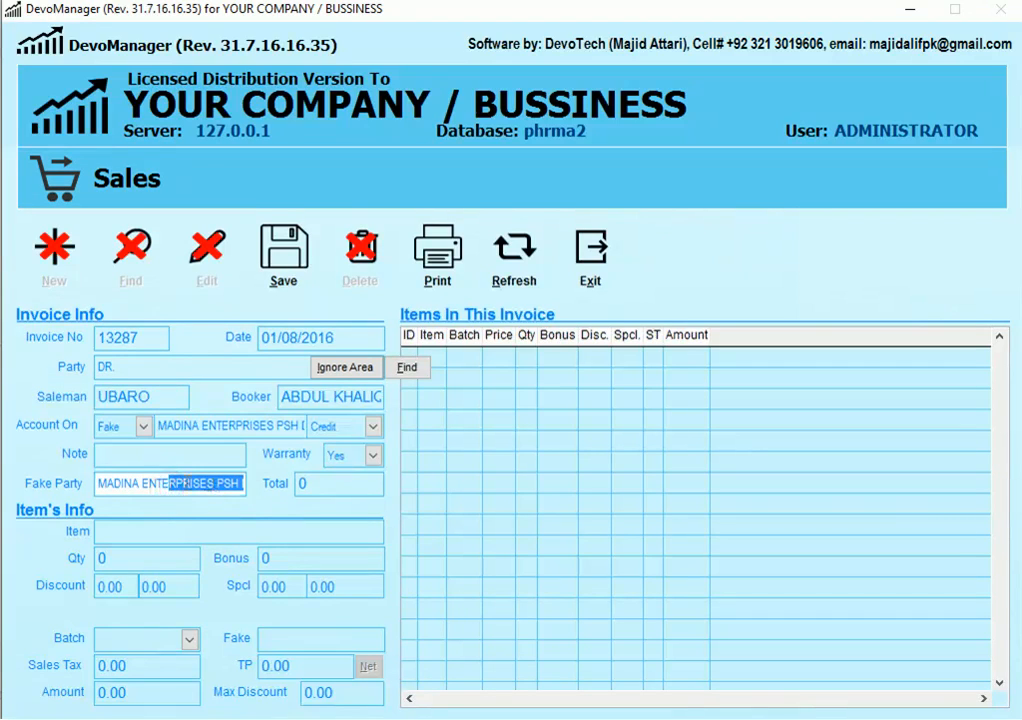
triple_click(178, 484)
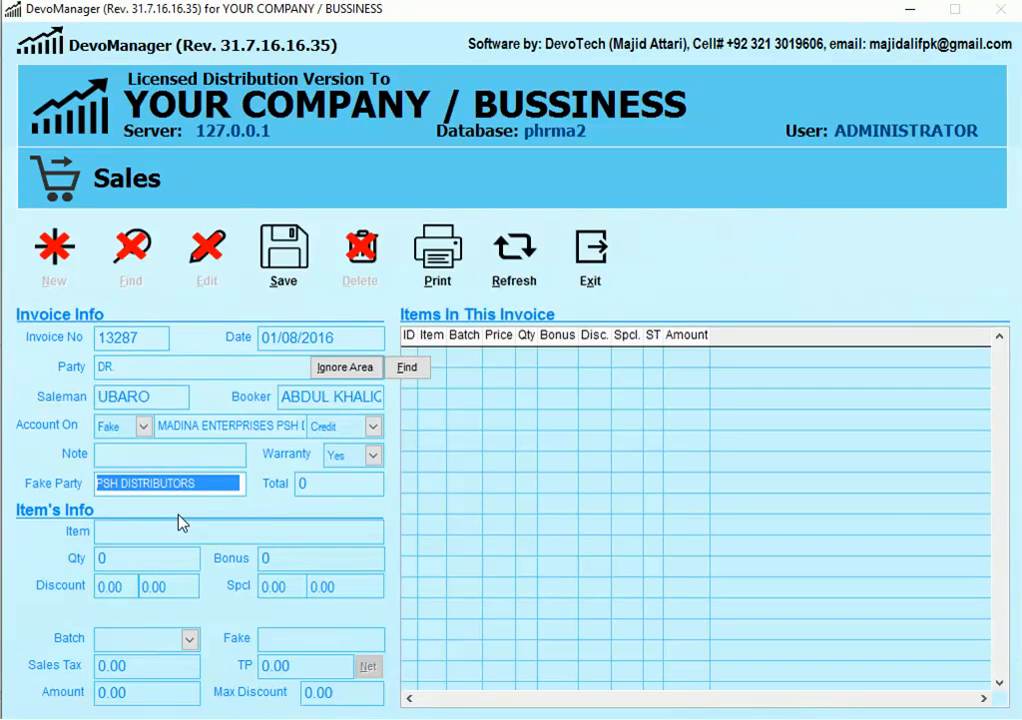
left_click(144, 427)
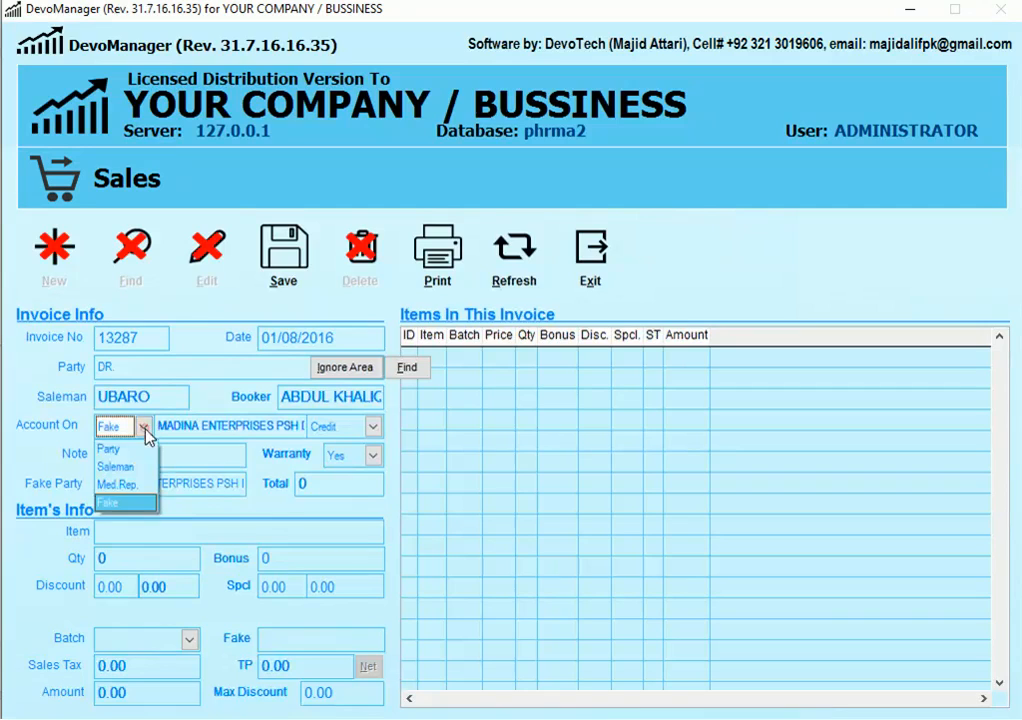
left_click(113, 502)
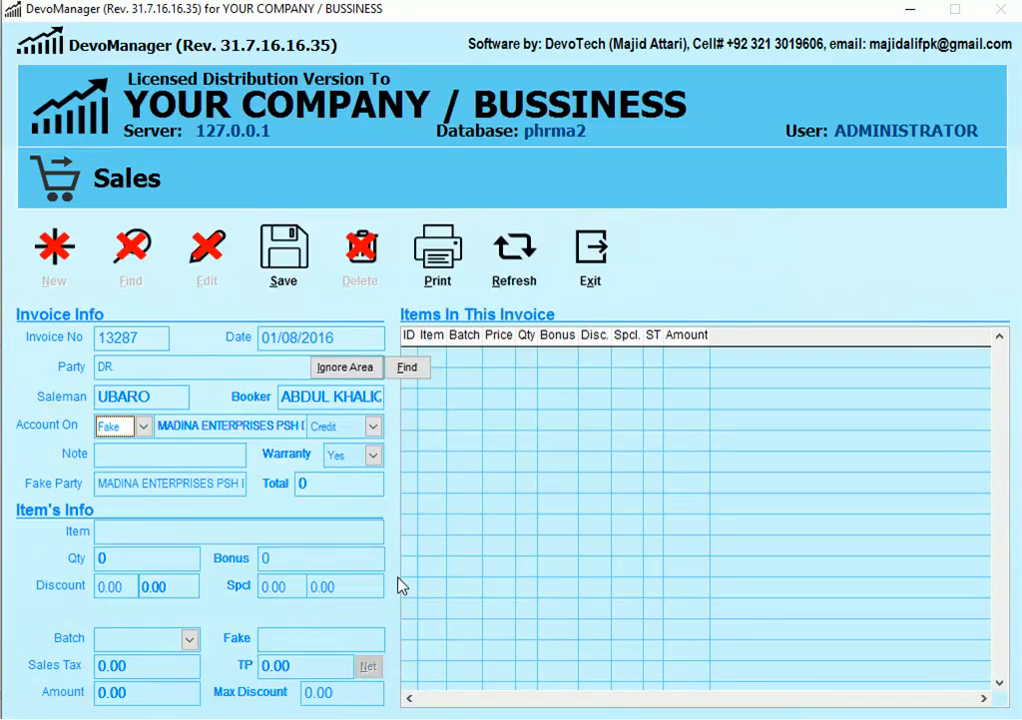
left_click(140, 482)
left_click_drag(101, 483, 283, 520)
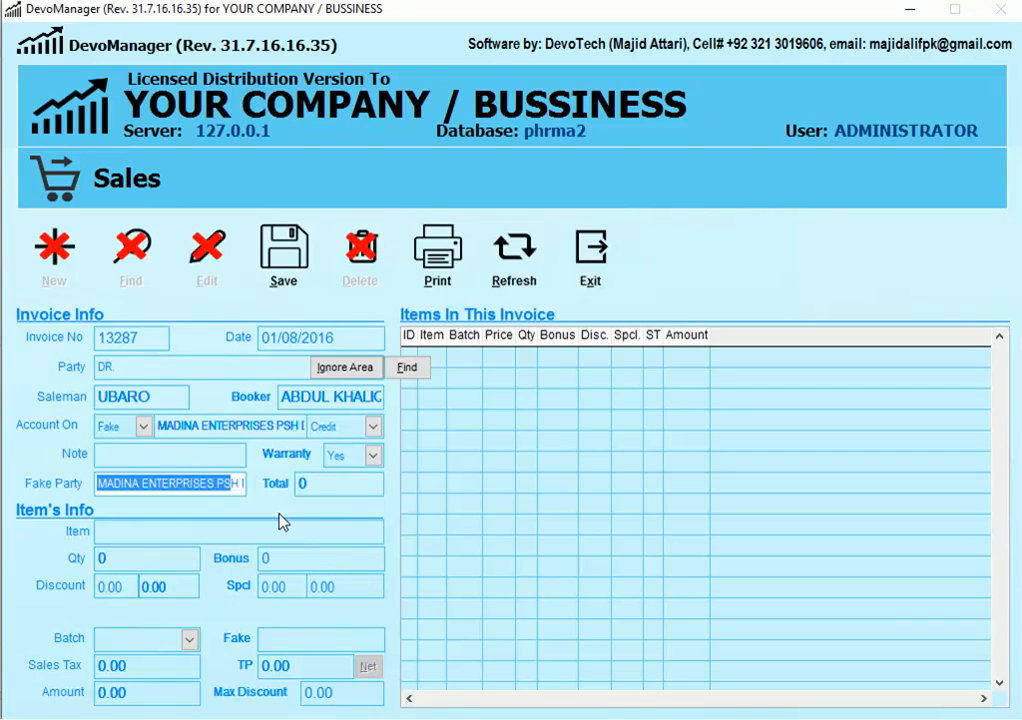
- Set Account On to Party and choose MADINA MEDICAL STORE, UBARO, as the party by searching for MADINA
left_click(144, 426)
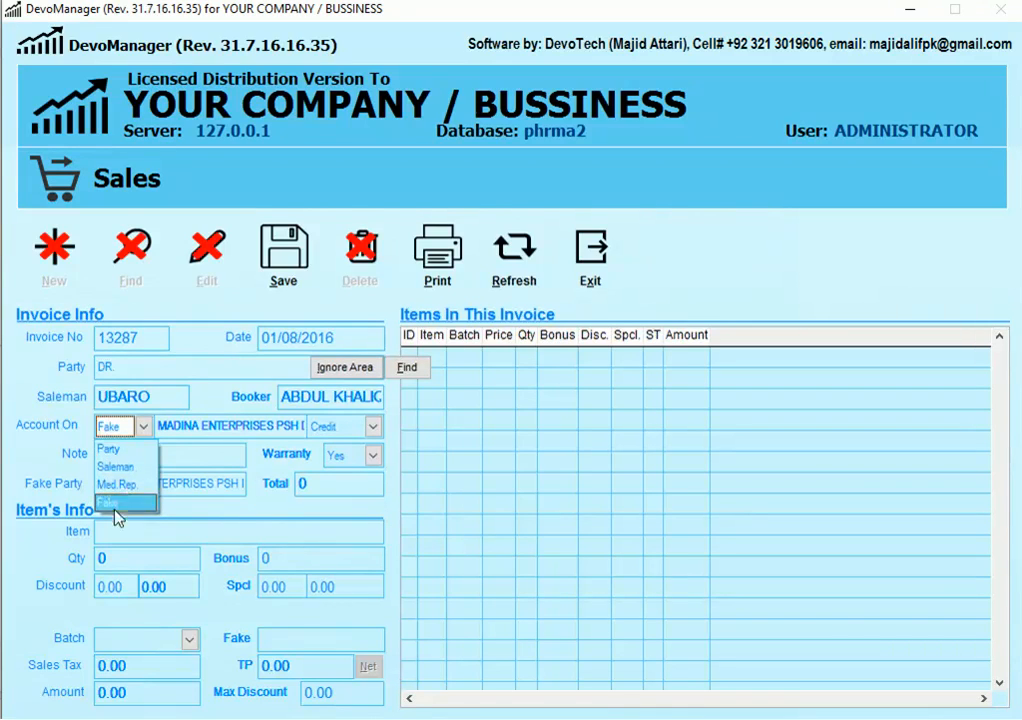
left_click(112, 451)
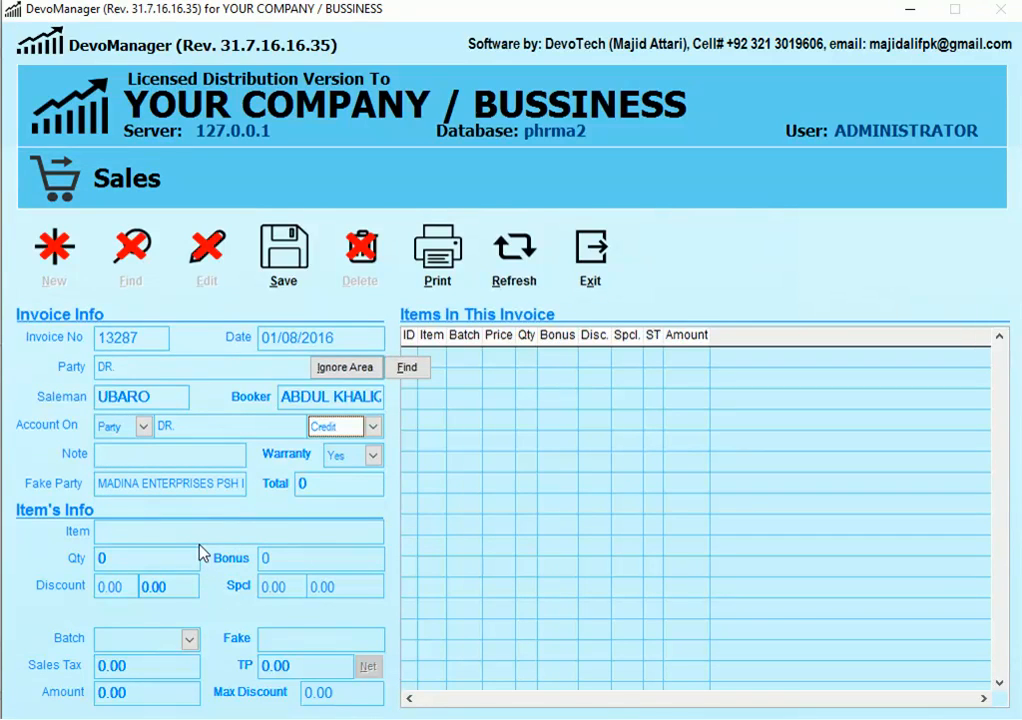
left_click(152, 366)
type("MADINA")
key("Return")
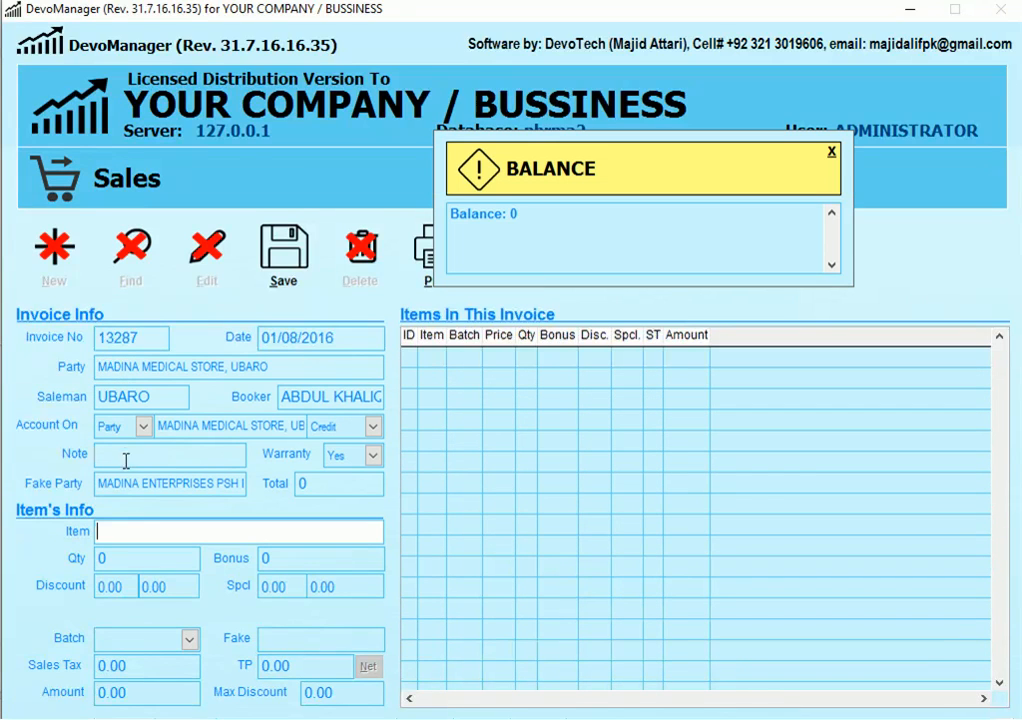
- Review the Cash and Credit payment choices and select Credit for the invoice
left_click(373, 428)
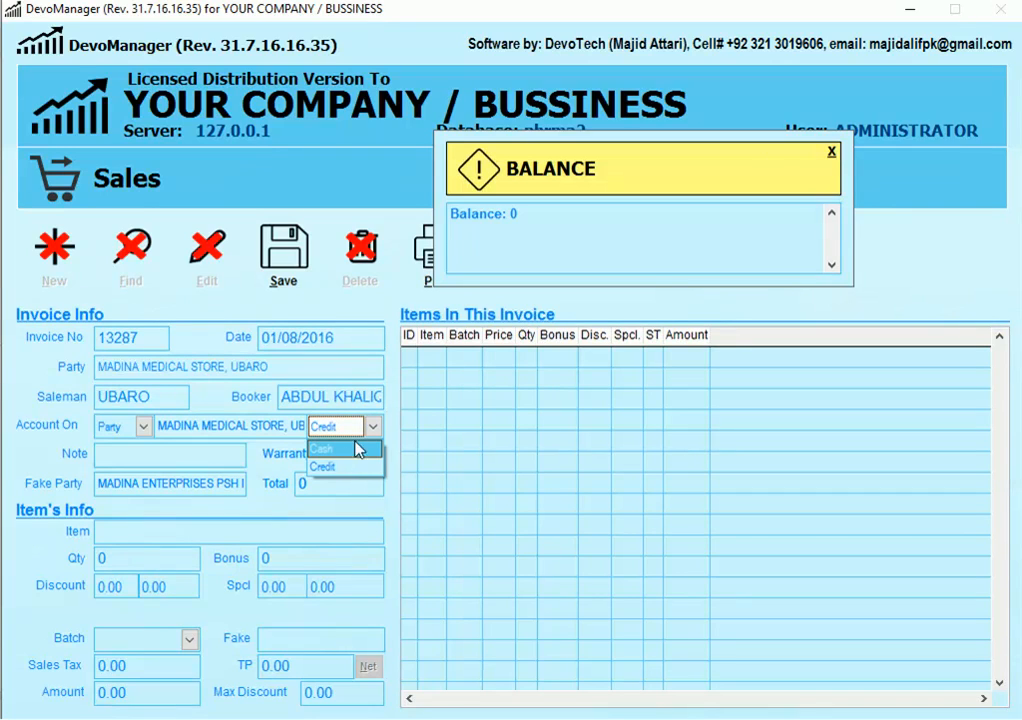
left_click(371, 434)
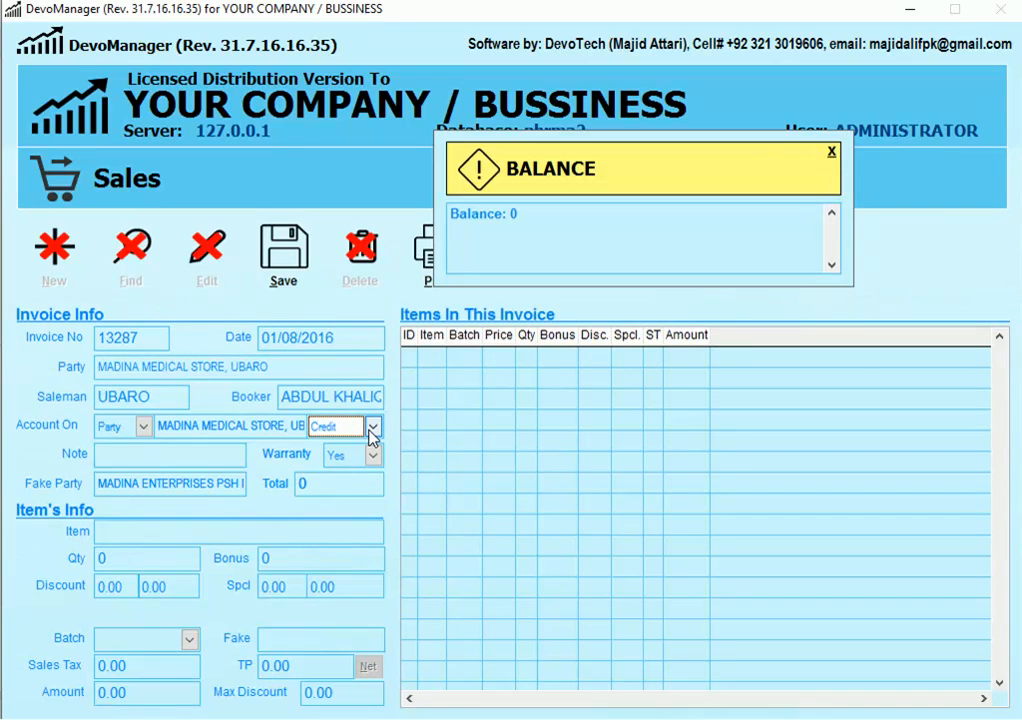
left_click(373, 436)
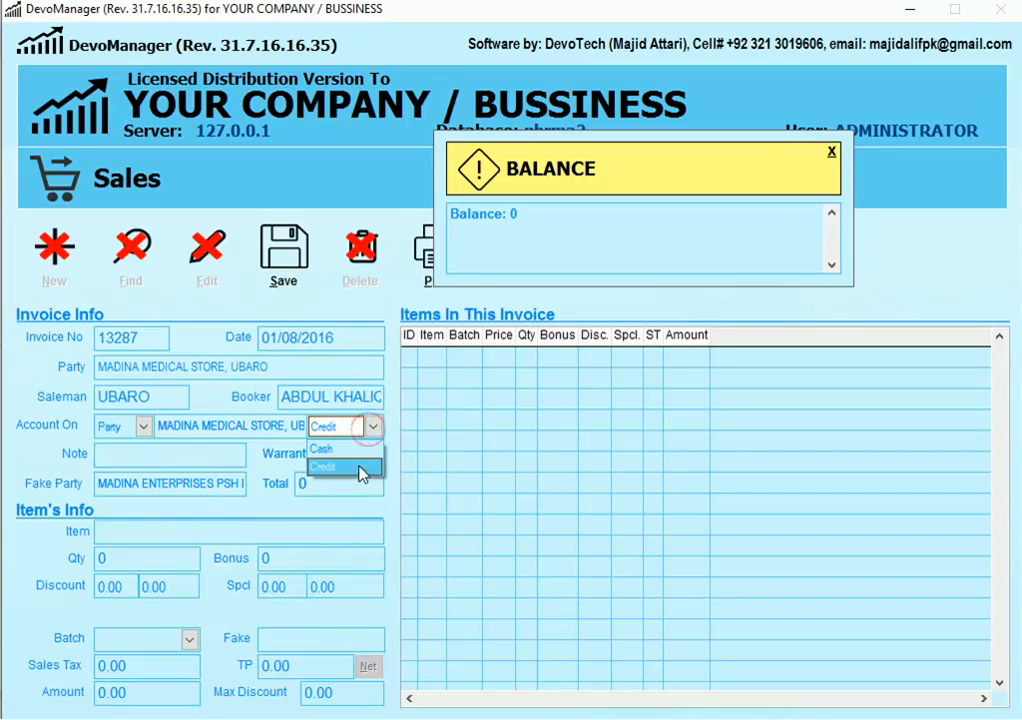
left_click(358, 465)
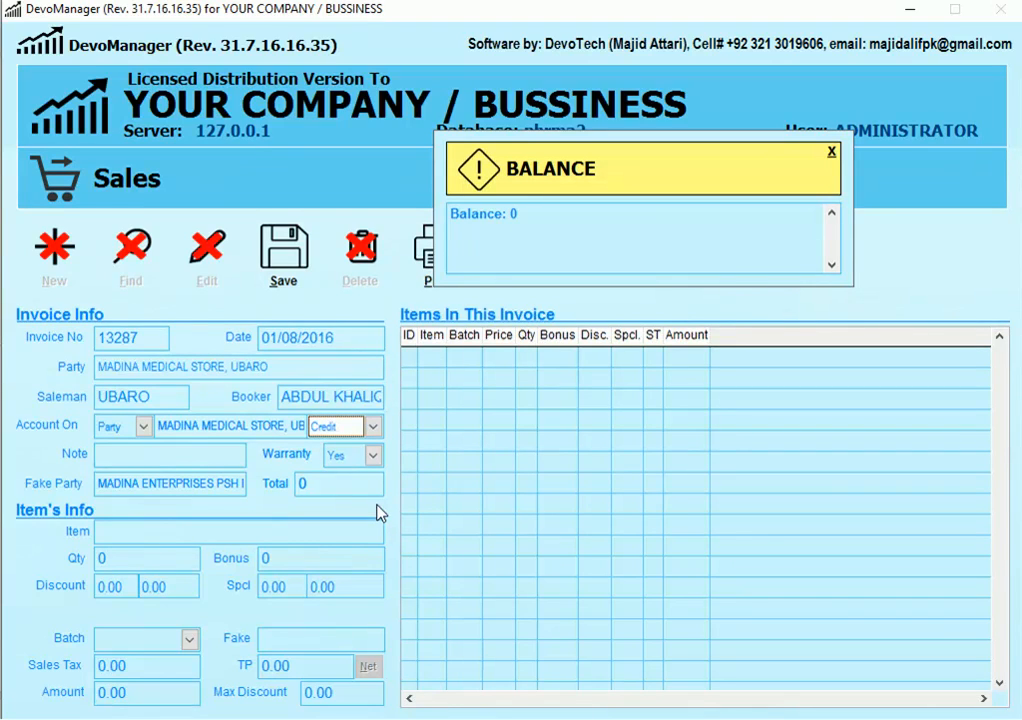
left_click(372, 426)
left_click(355, 465)
- Leave the note blank and Warranty at Yes, and go past the fake party to the item entry
left_click(180, 459)
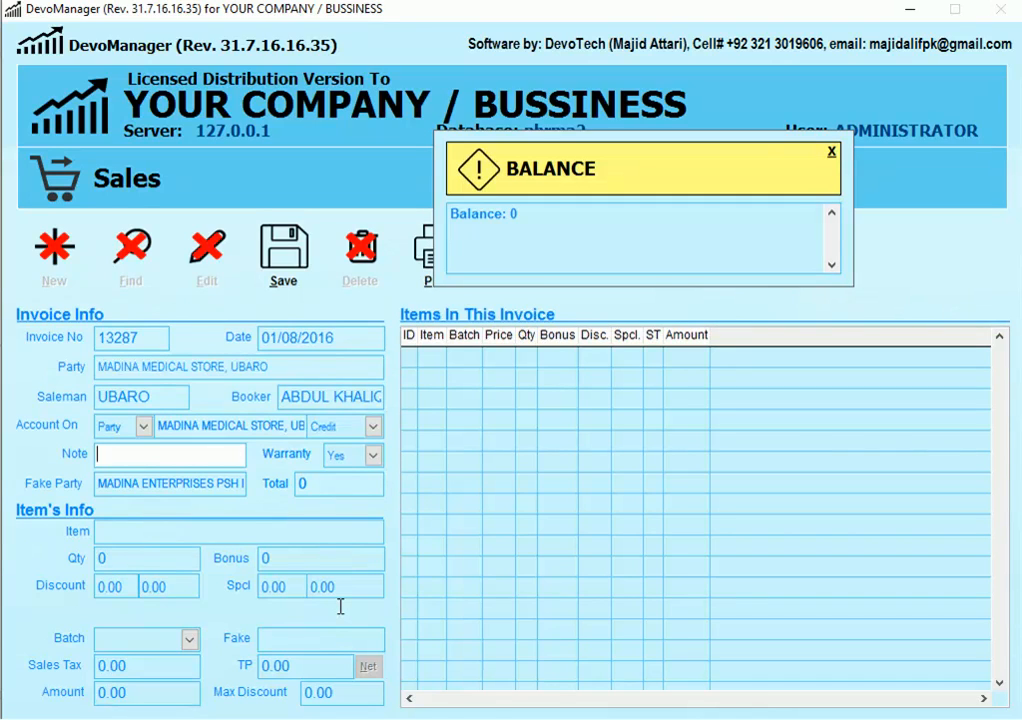
key("Tab")
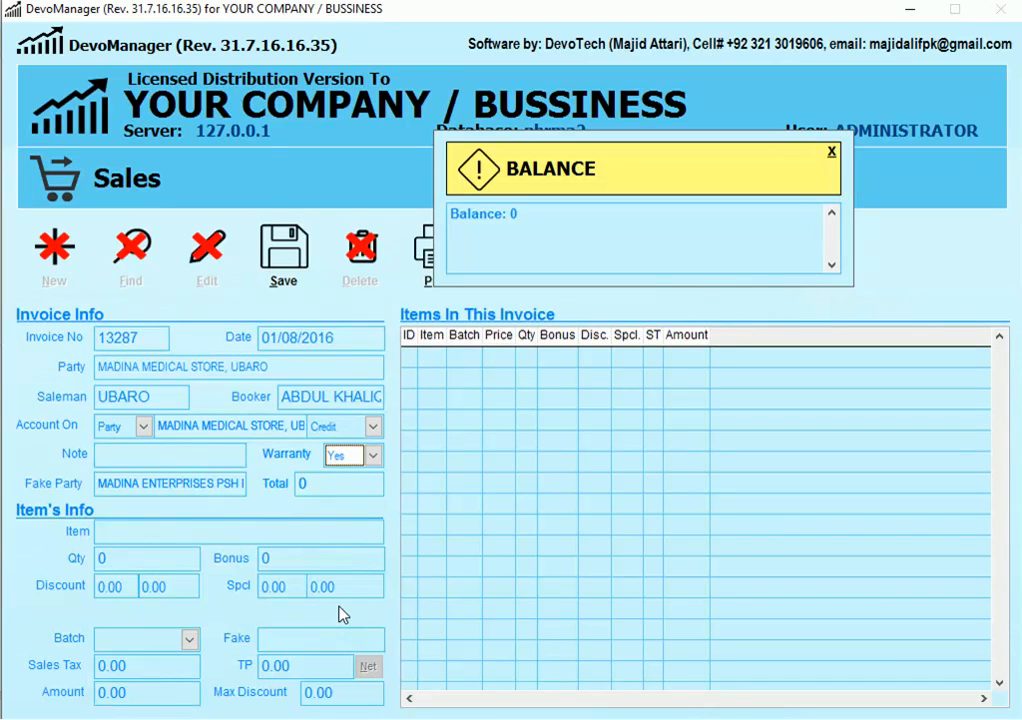
left_click(372, 455)
left_click(372, 458)
key("Tab")
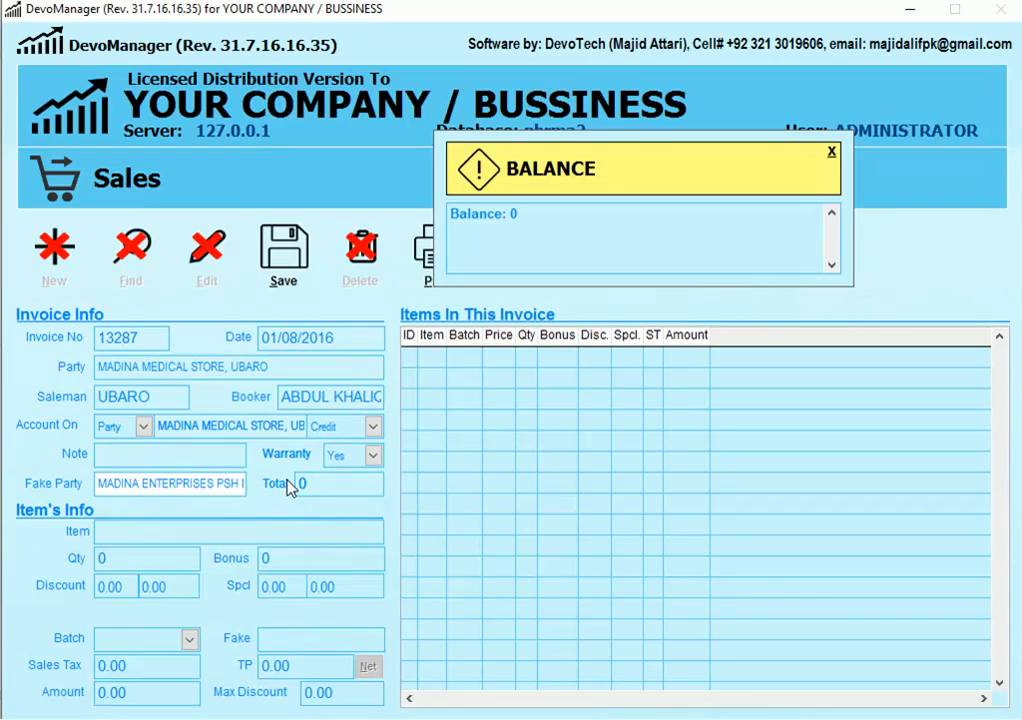
key("Tab")
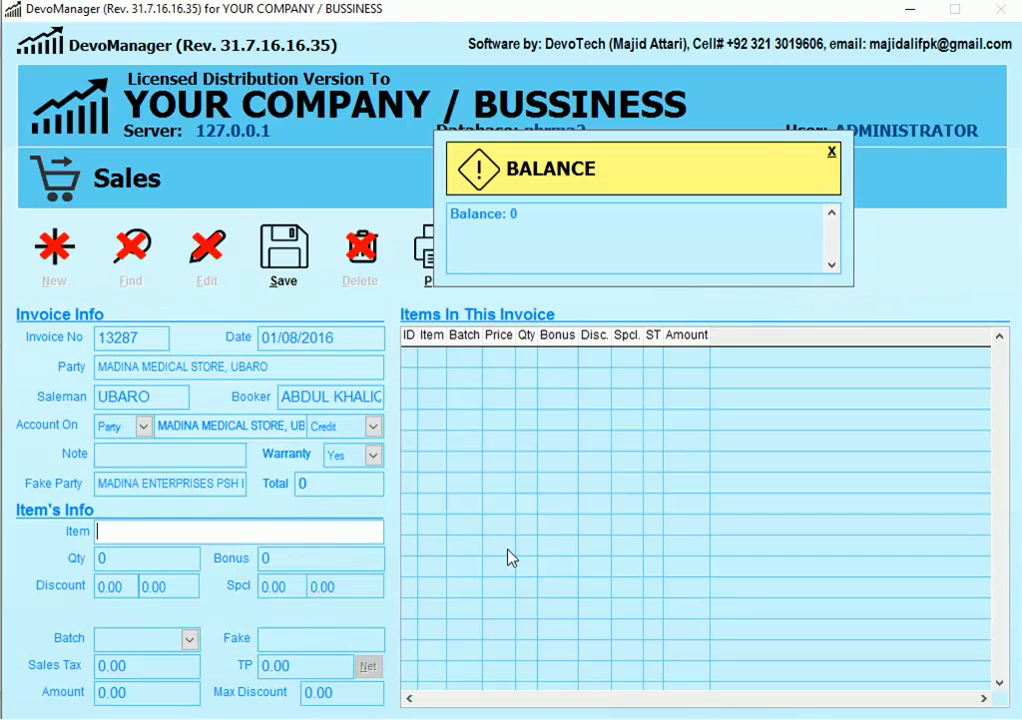
- Search the items for ABN and select ABNIL 120MG CAPSULES 1*30 by entering its code 1493
type("A")
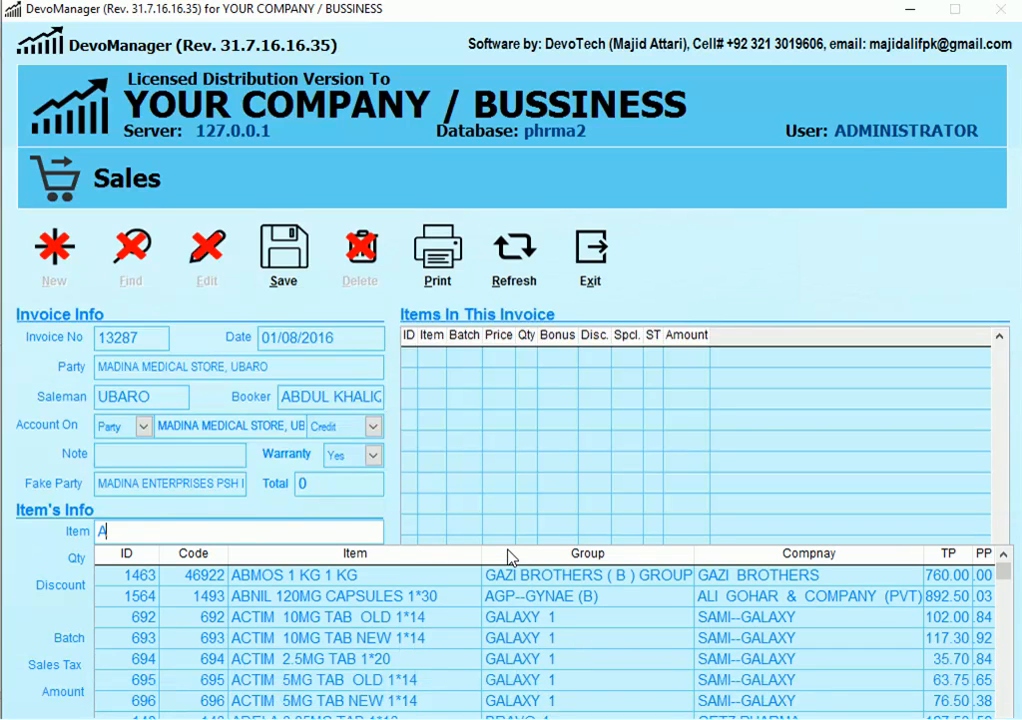
type("BN")
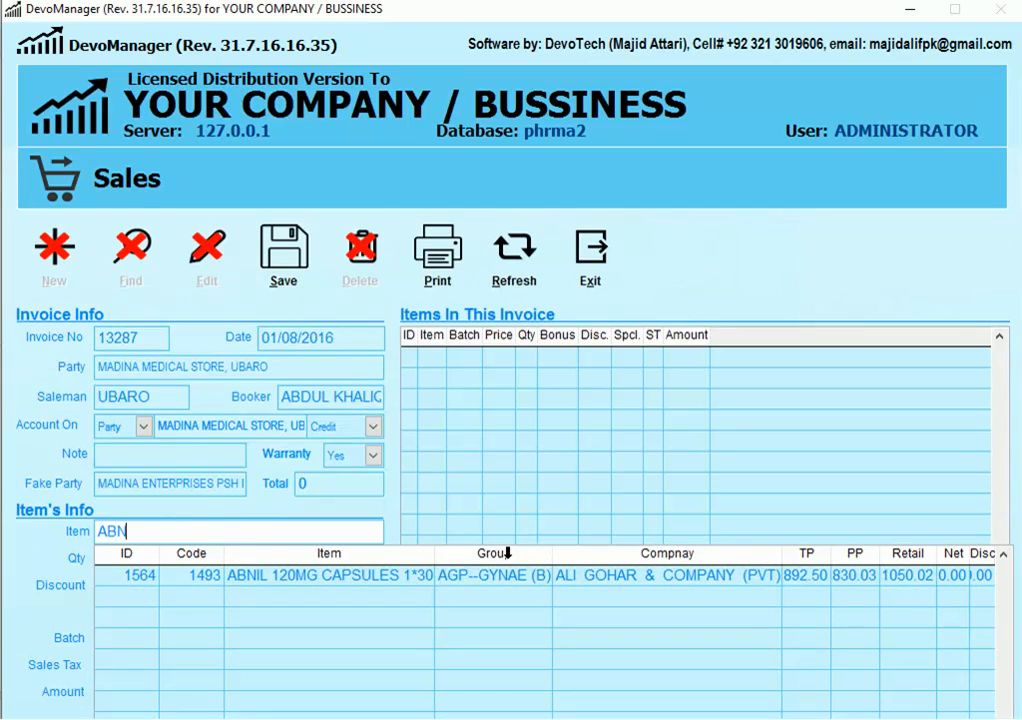
key("ctrl+a")
key("Home")
key("shift+End")
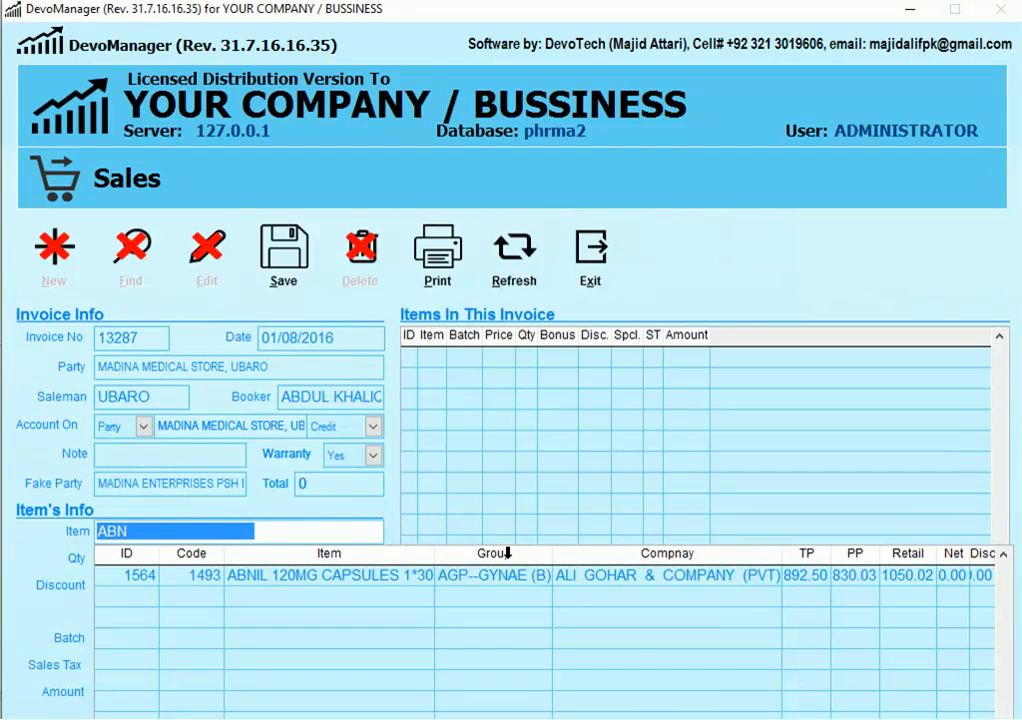
type("1493")
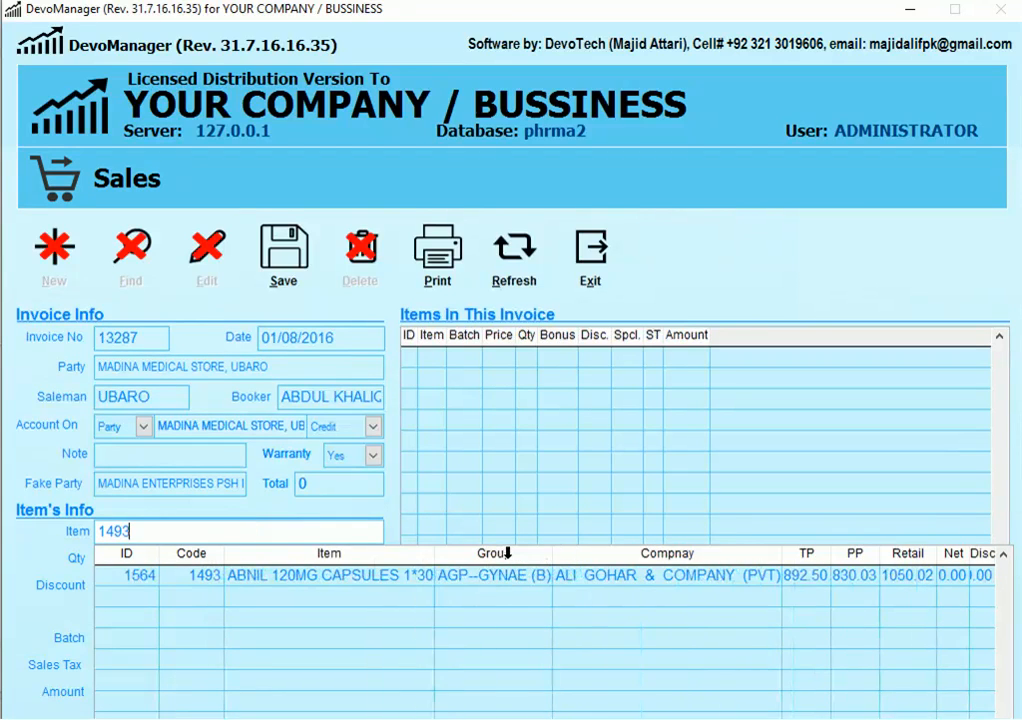
key("Return")
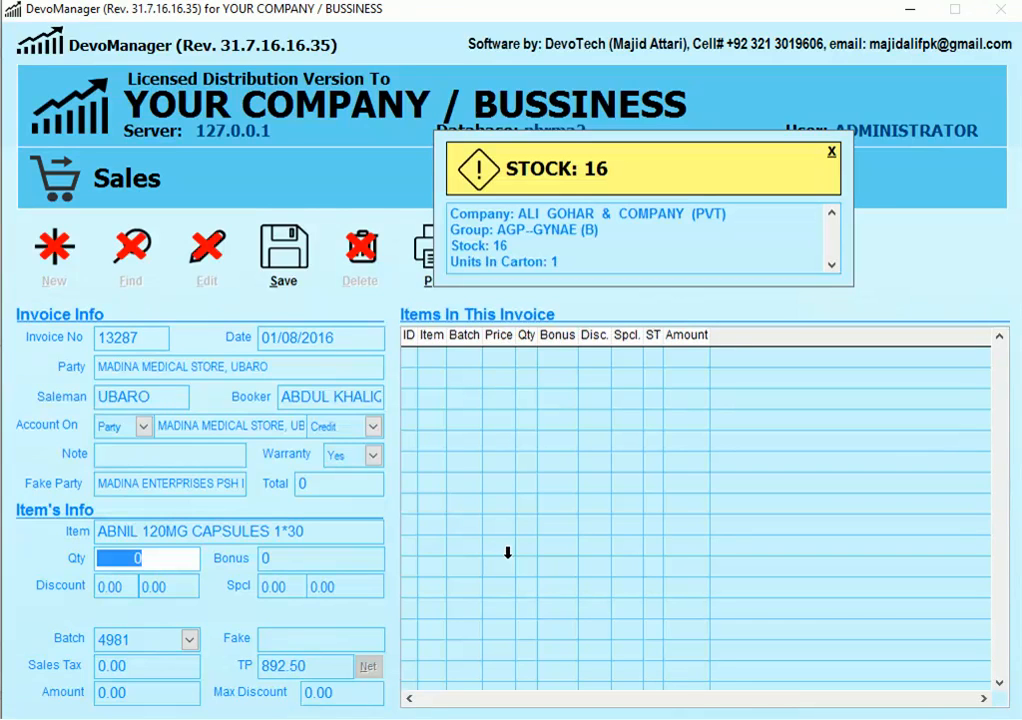
- Replace the invoice item with NEXUM 20MG CAP 1*14 by entering the item code 121
key("shift+Tab")
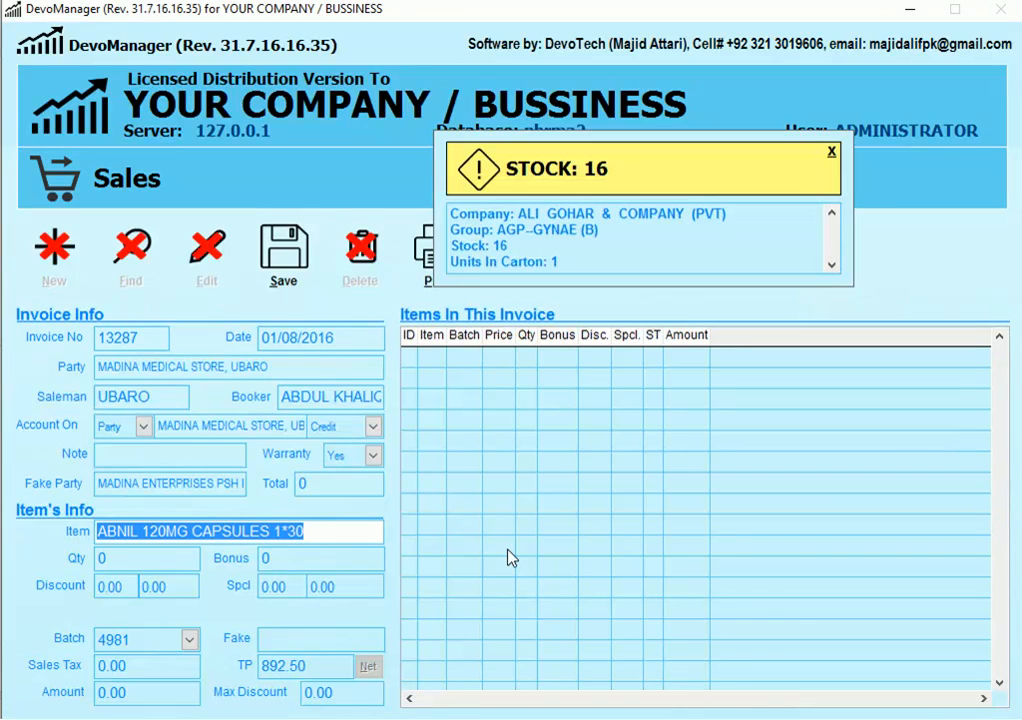
type("121")
key("Return")
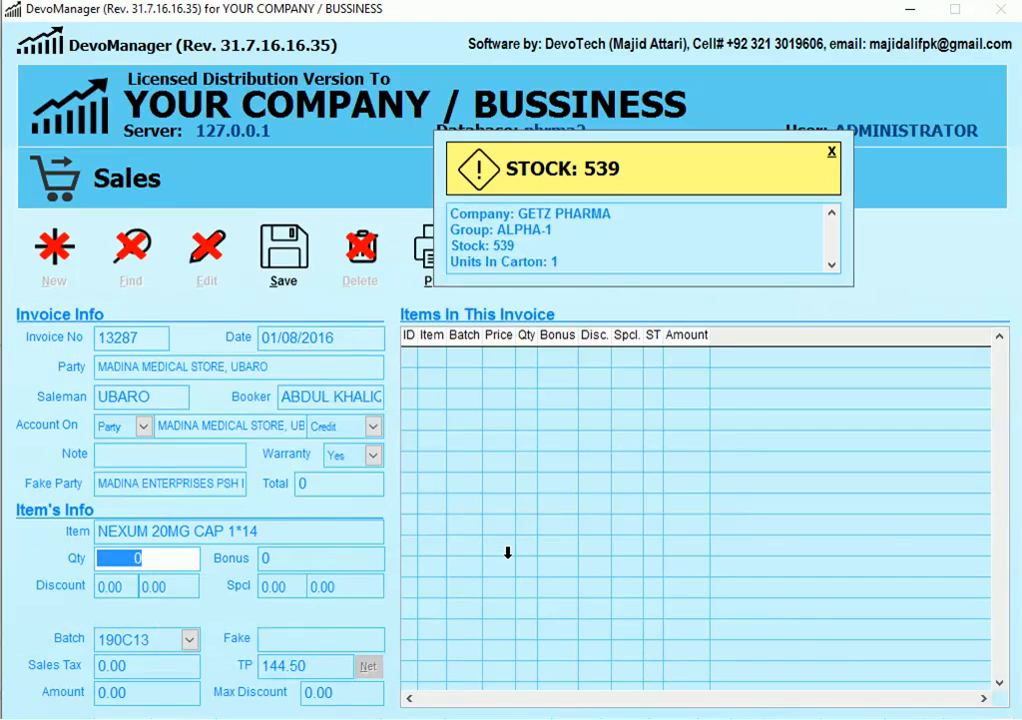
- Replace the invoice item with SOLIFEN 5MG TAB (OLD) 1*10 by entering the item code 156
key("shift+Tab")
type("156")
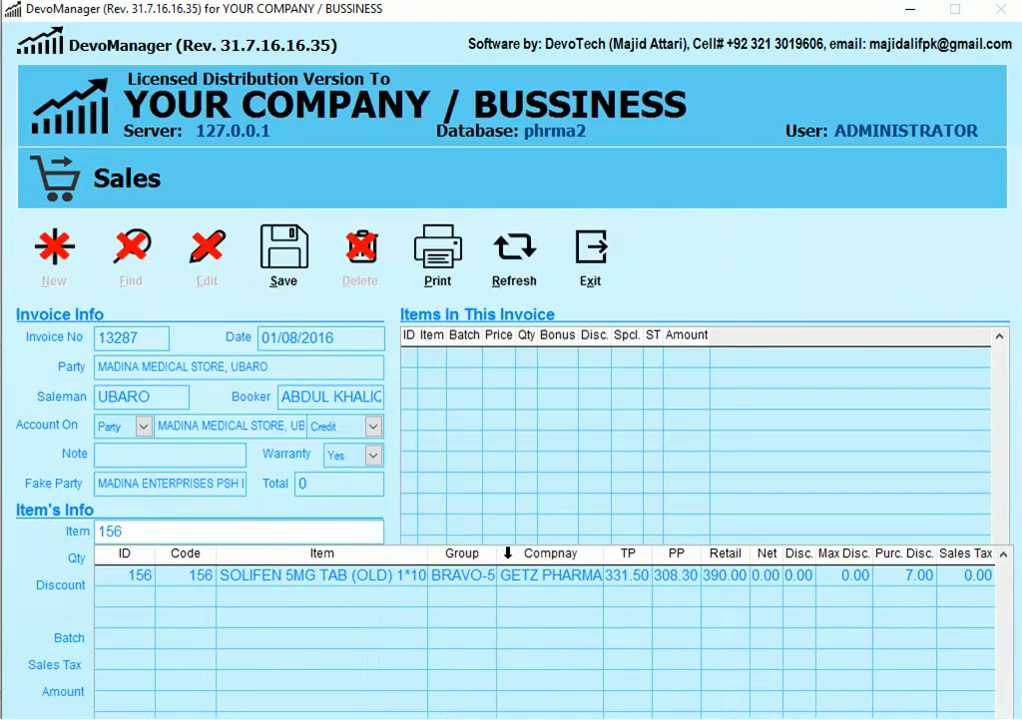
key("Return")
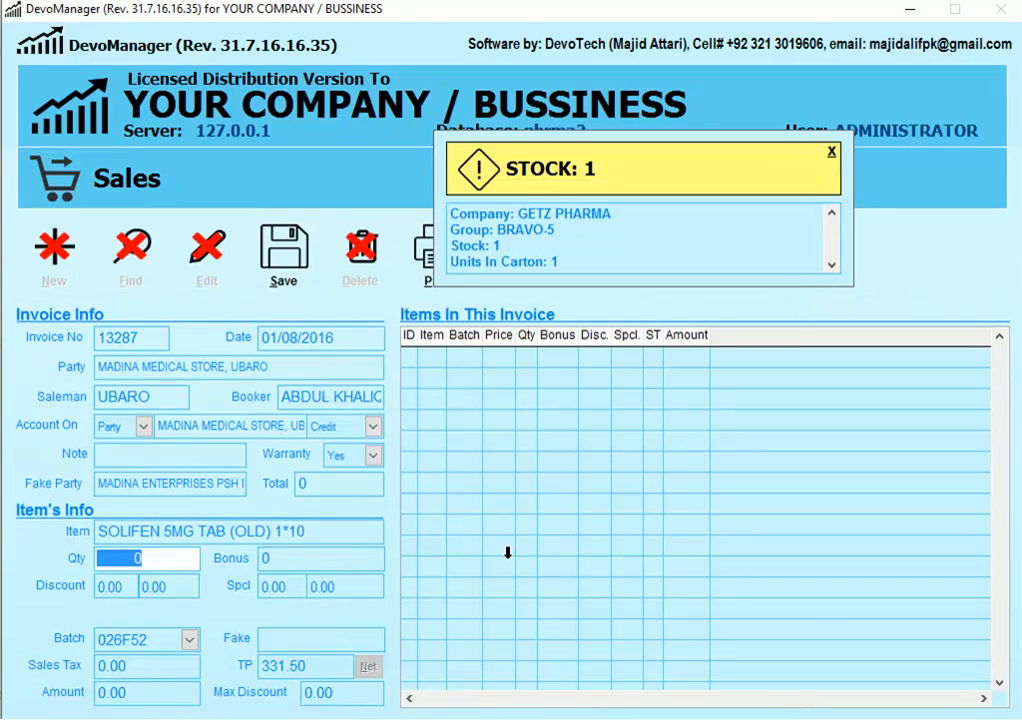
- Go through the quantity, bonus, discount and special discount fields of the item without entering values
key("Return")
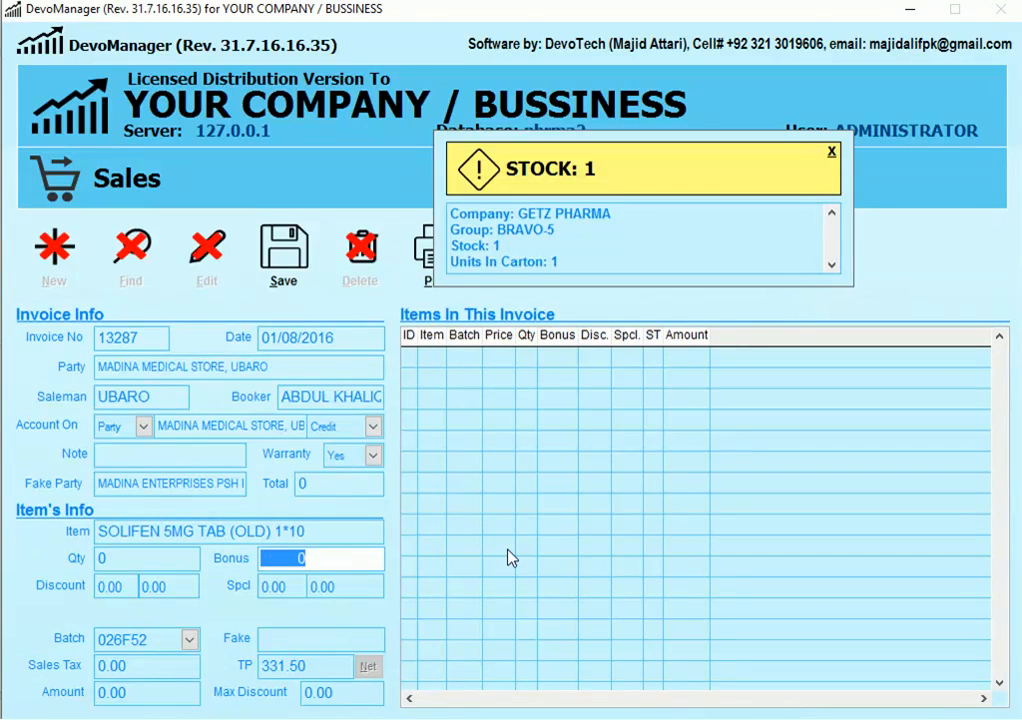
key("Return")
key("Return")
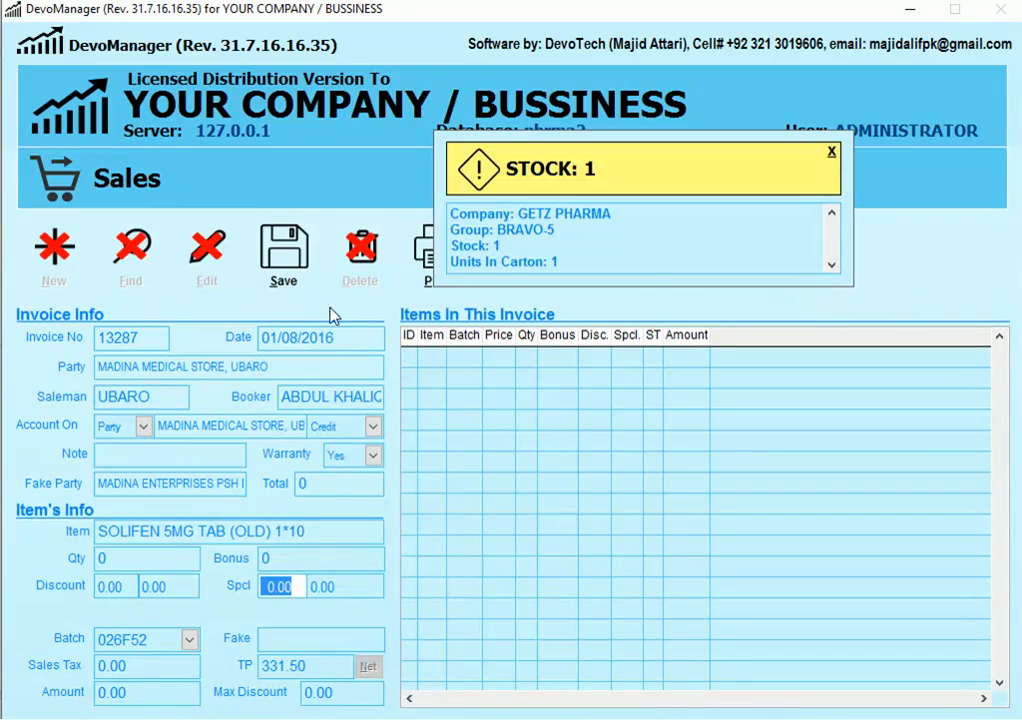
left_click(123, 557)
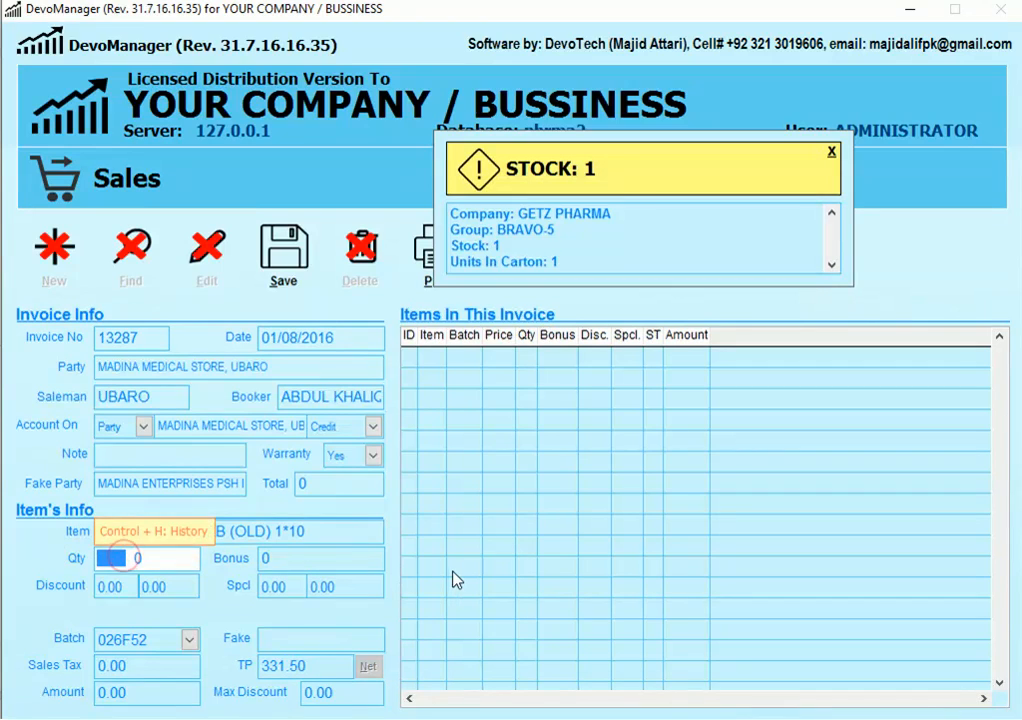
key("Return")
key("Return")
key("Return")
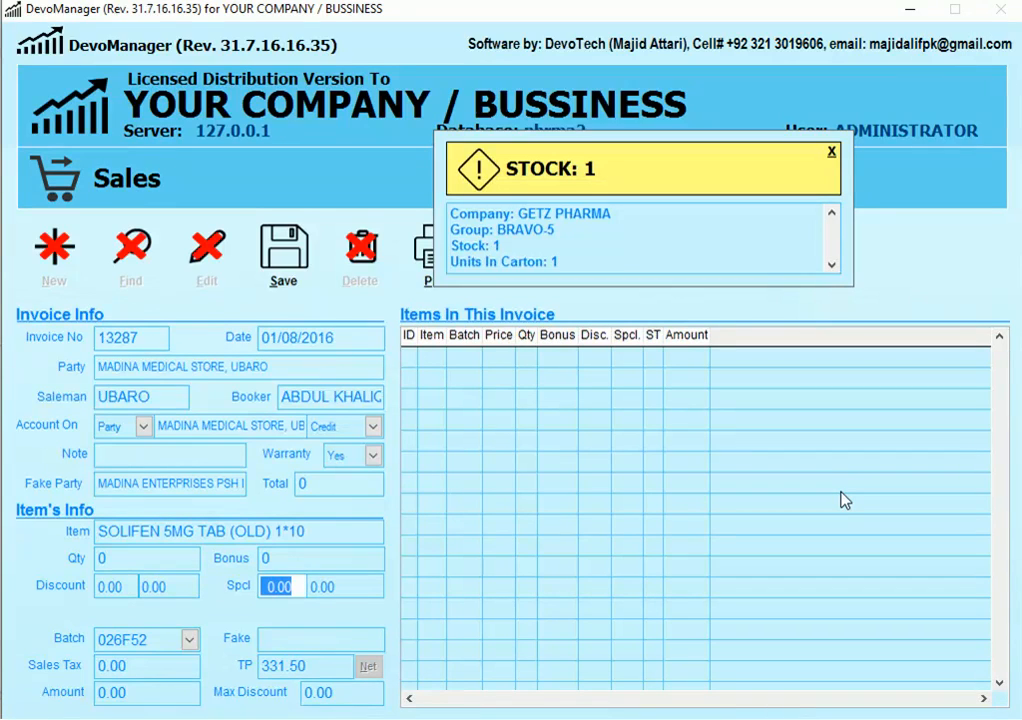
- Examine the item's batch, fake, sales tax and TP fields, returning to the discount percentage without changing anything
key("Return")
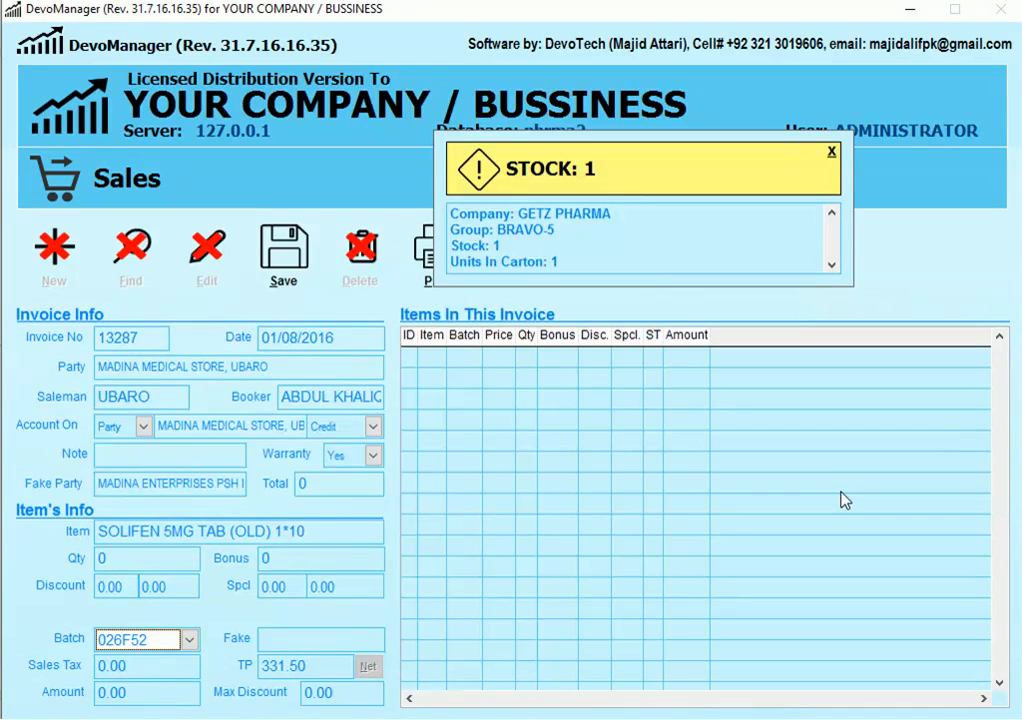
key("Return")
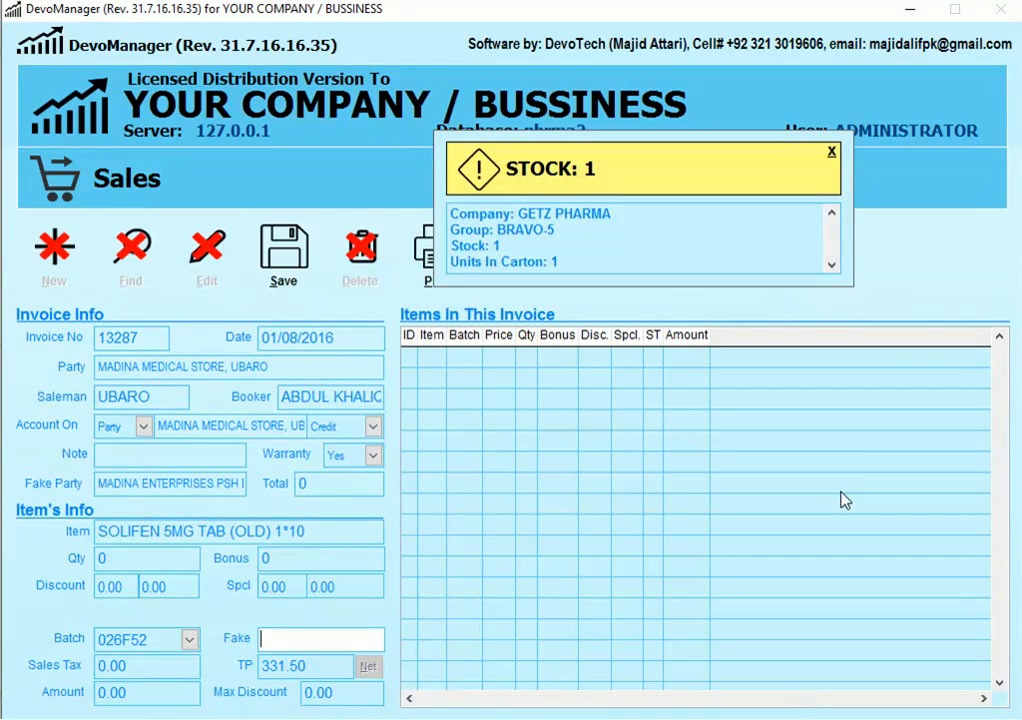
key("Return")
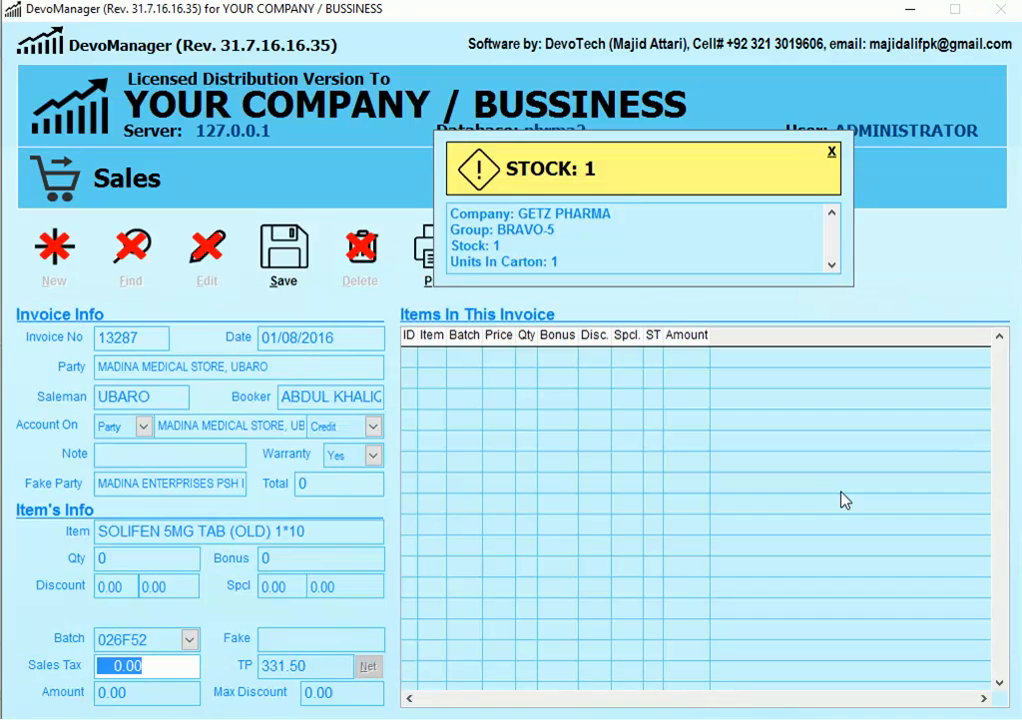
key("Return")
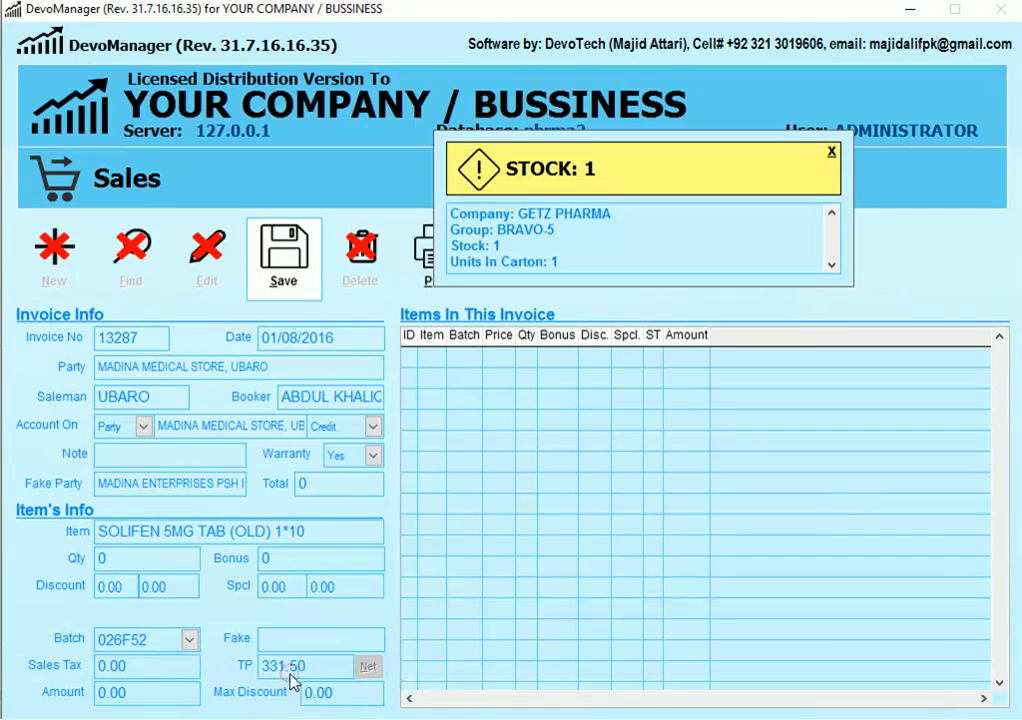
left_click(188, 640)
left_click(342, 666)
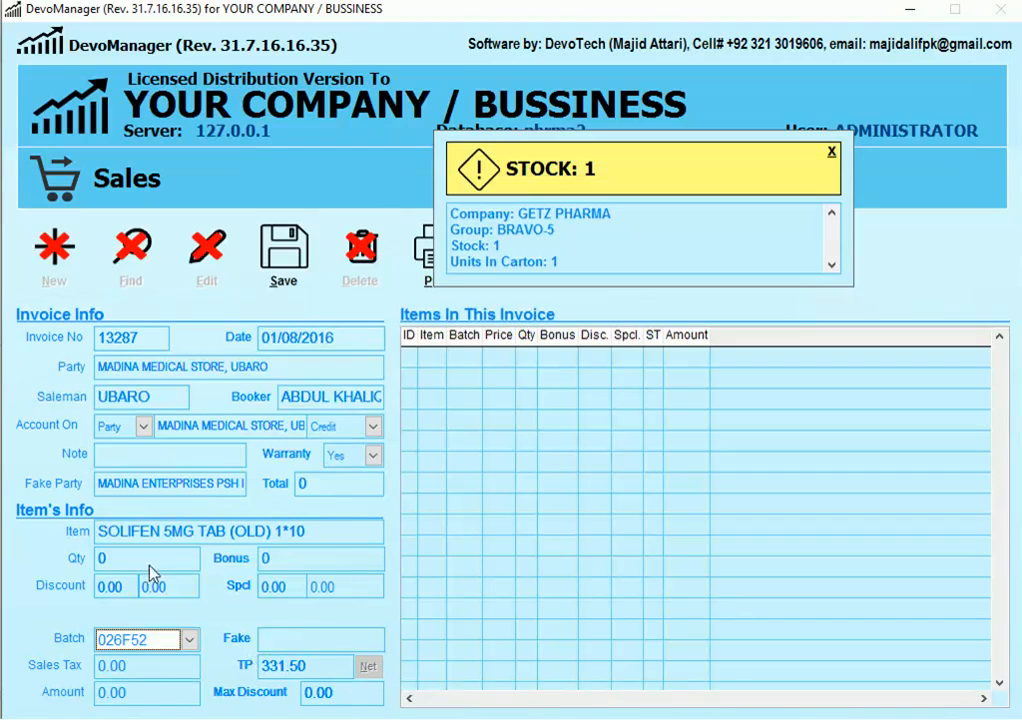
left_click(105, 585)
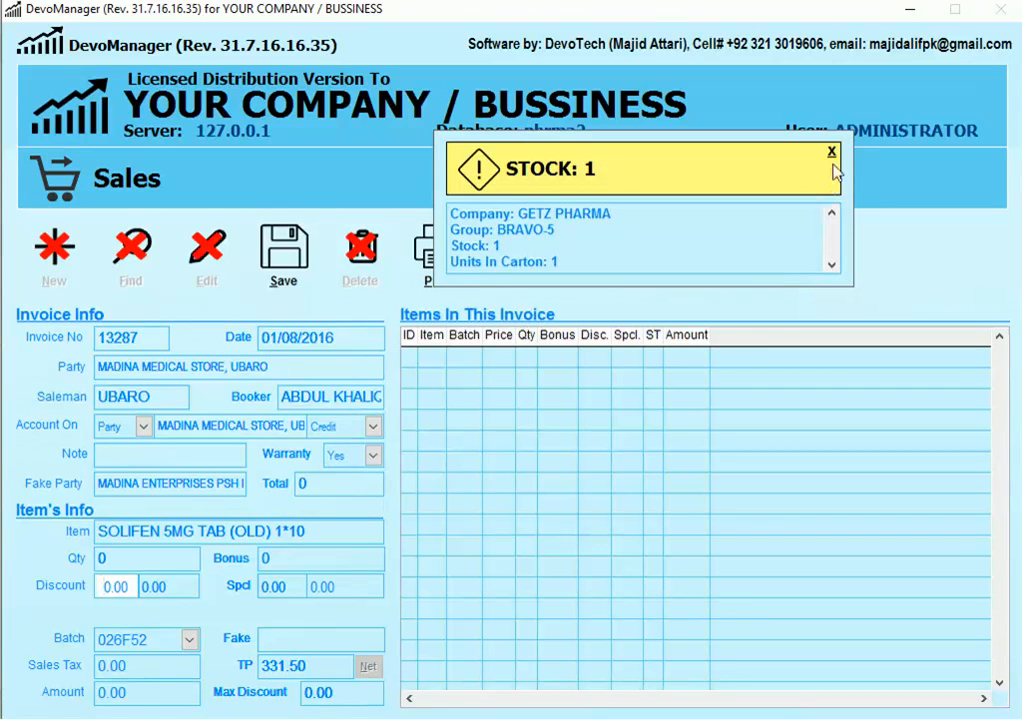
- Discard the unsaved entry and start a new invoice for MADINA MEDICAL STORE, UBARO, searching the parties for MADI
key("alt+r")
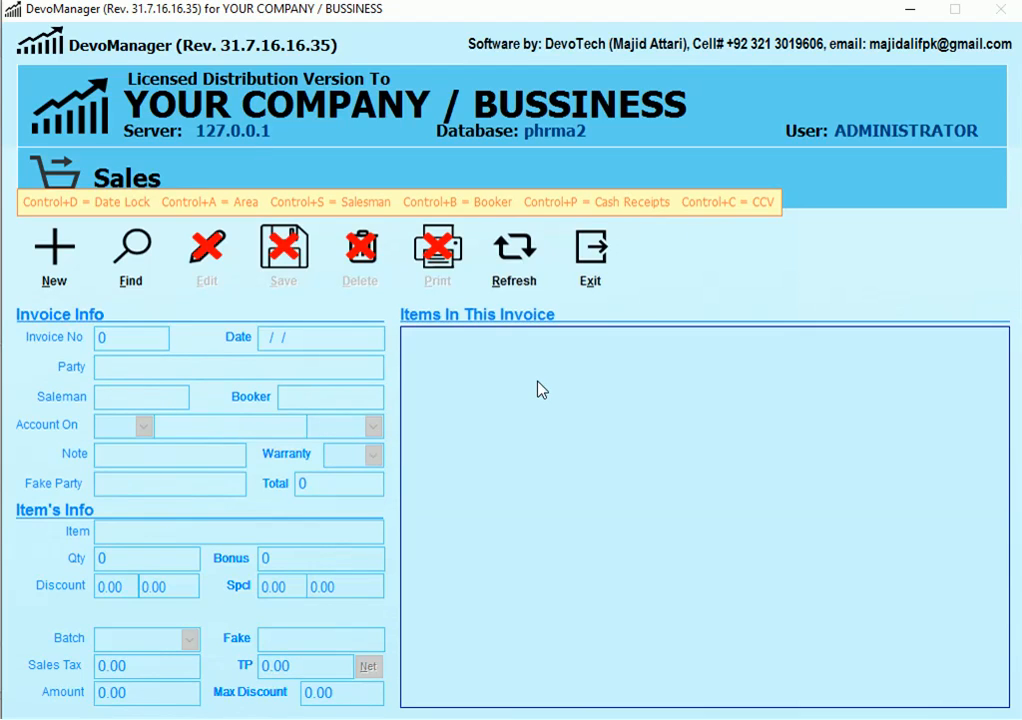
key("alt+n")
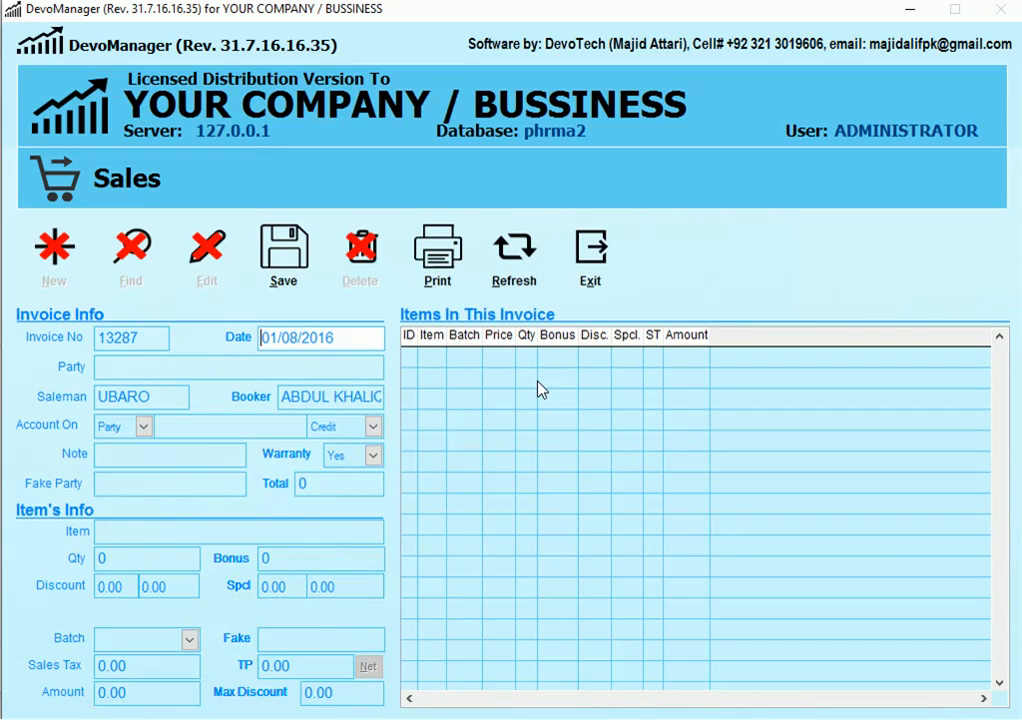
key("Return")
type("MADI")
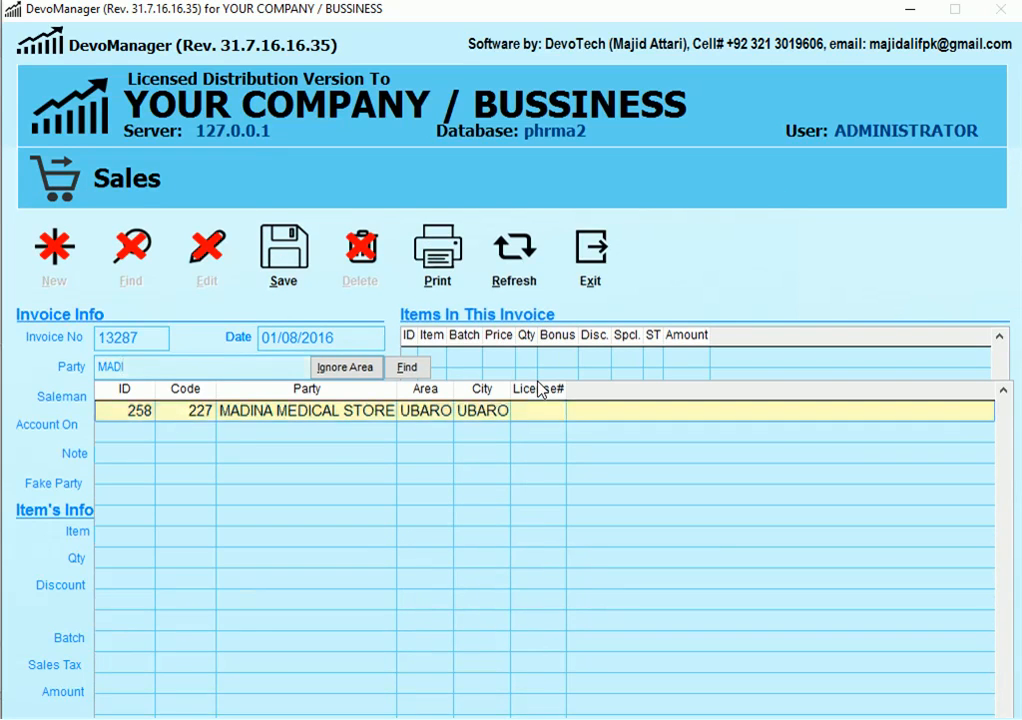
key("Return")
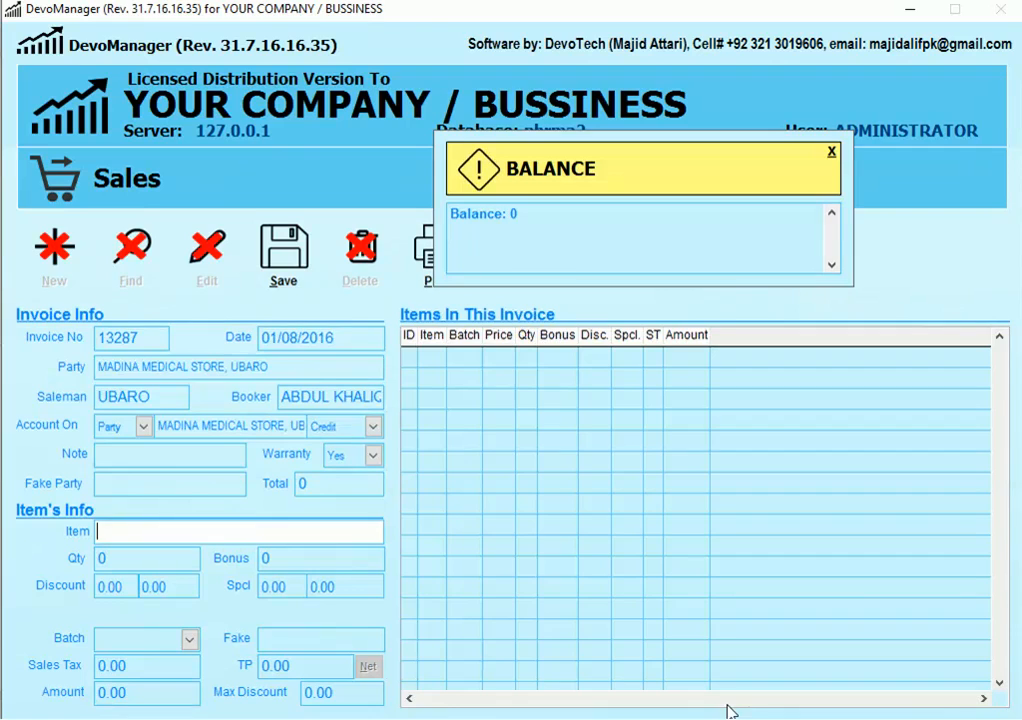
- Restart with a blank invoice dated 01/08/2016 and select MADINA MEDICAL STORE, UBARO by searching the parties for MADINA
key("Return")
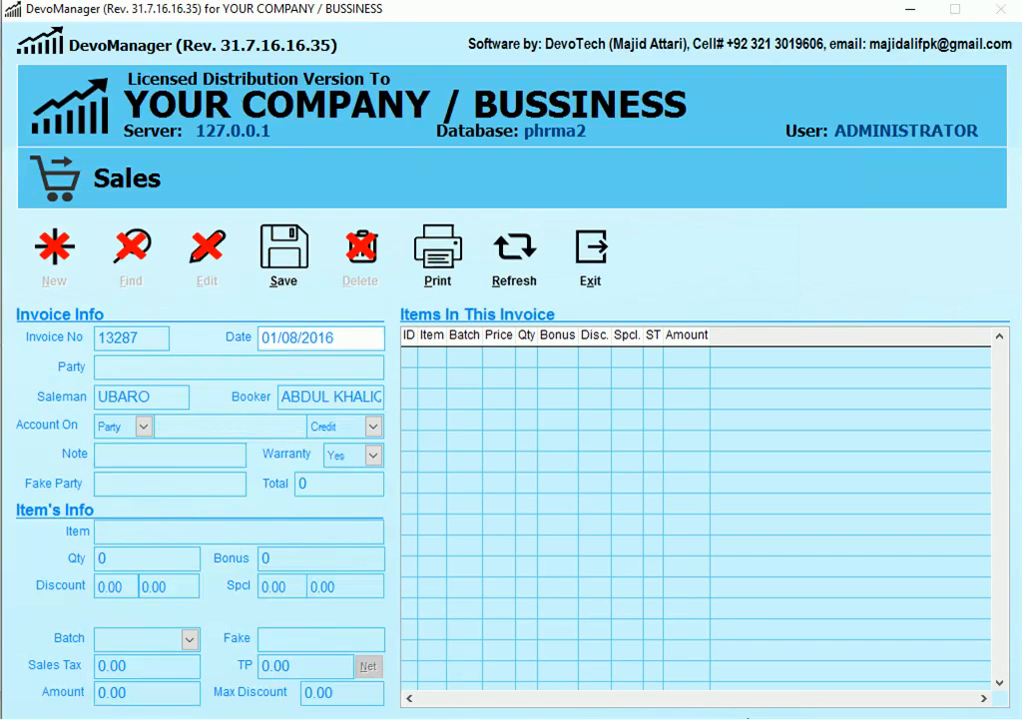
key("Return")
type("MADINA")
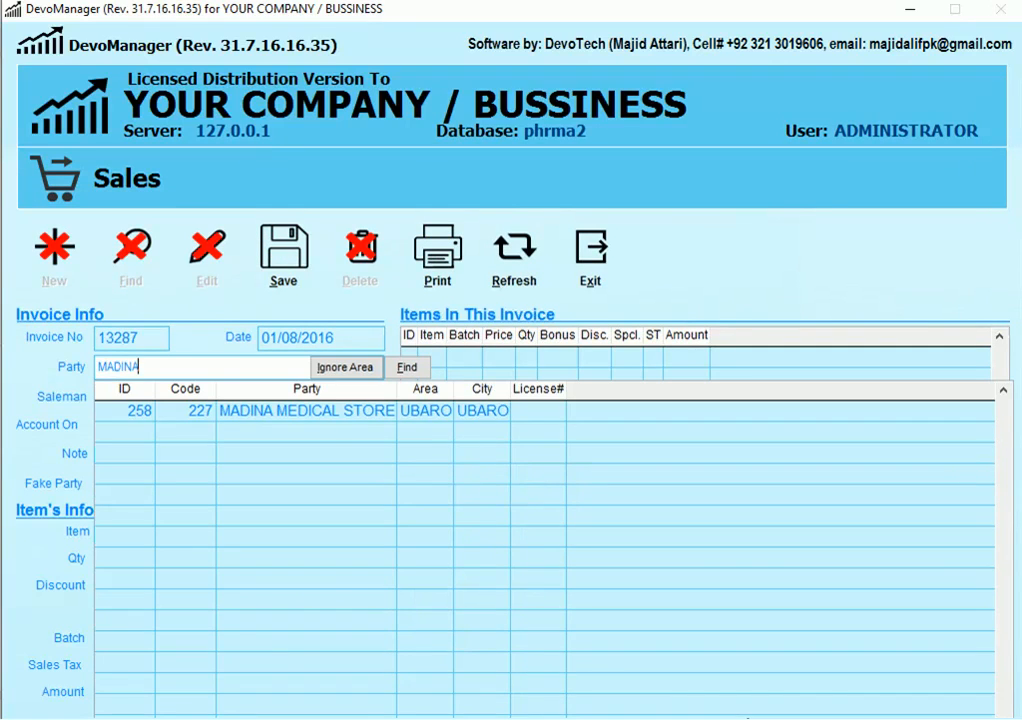
key("Down")
key("Return")
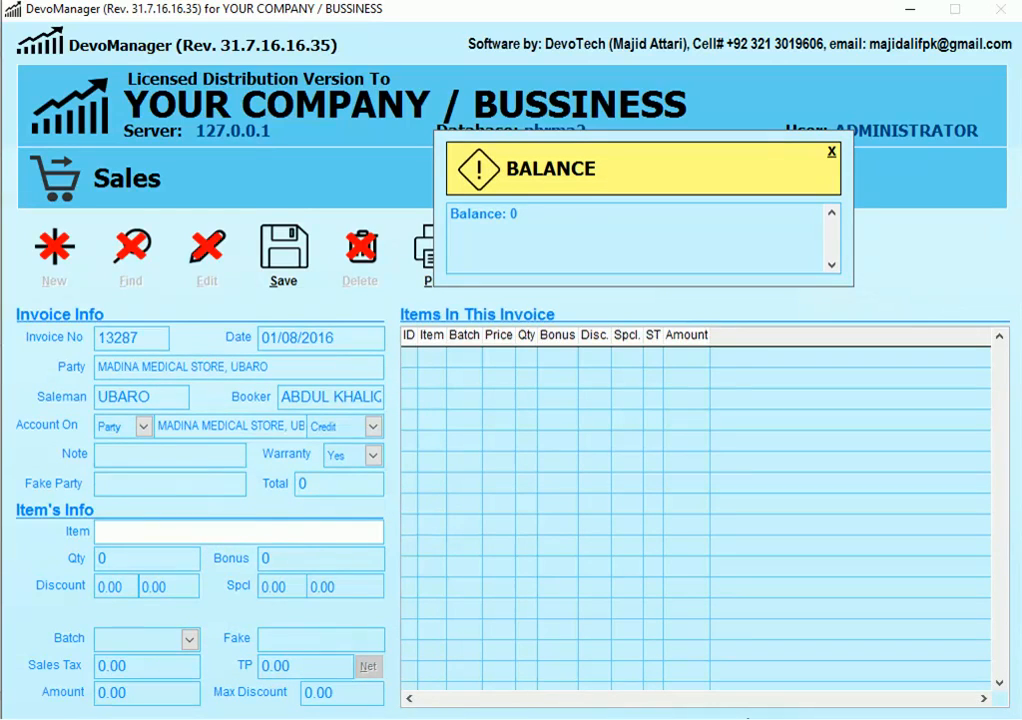
- Add ABNIL 120MG CAPSULES 1*30 to the invoice using item code 1493 with quantity 1, and save the item
type("1493")
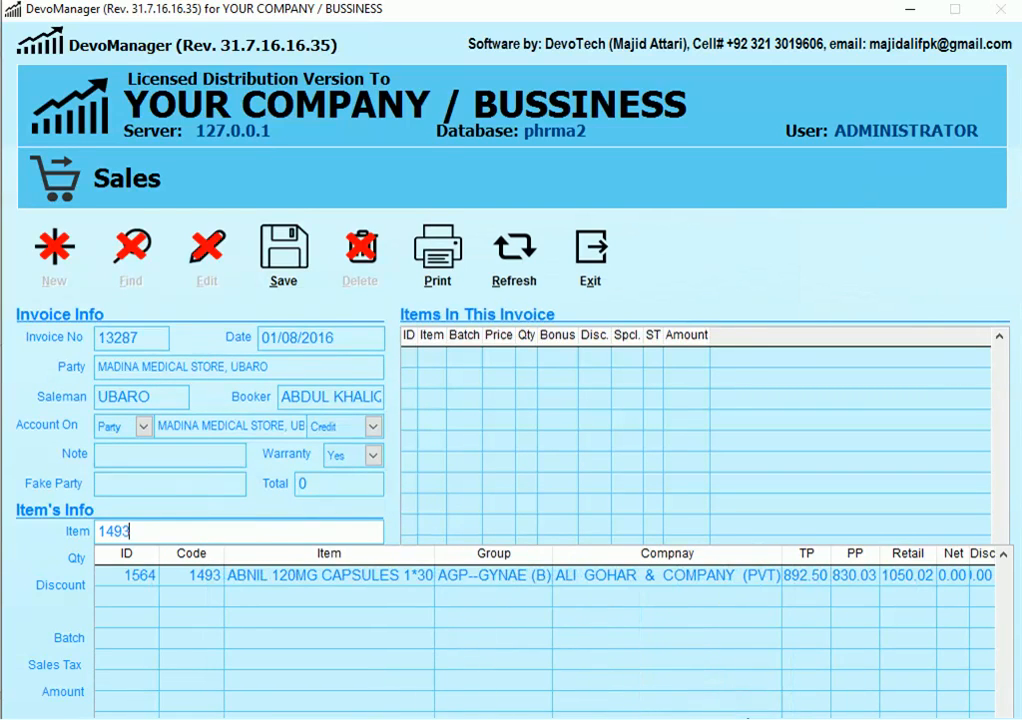
key("Return")
type("1")
key("Return")
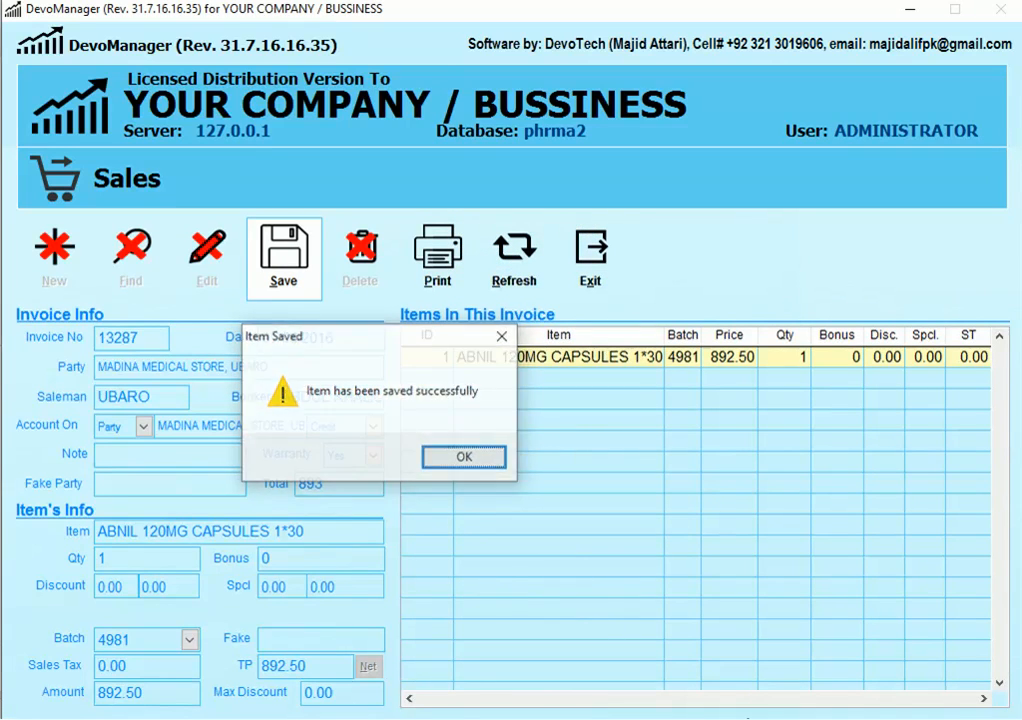
key("Return")
- Add B BERRY 1*10 to the invoice using item code 1161 with quantity 1, keeping the 2.00 discount
type("1161")
key("Return")
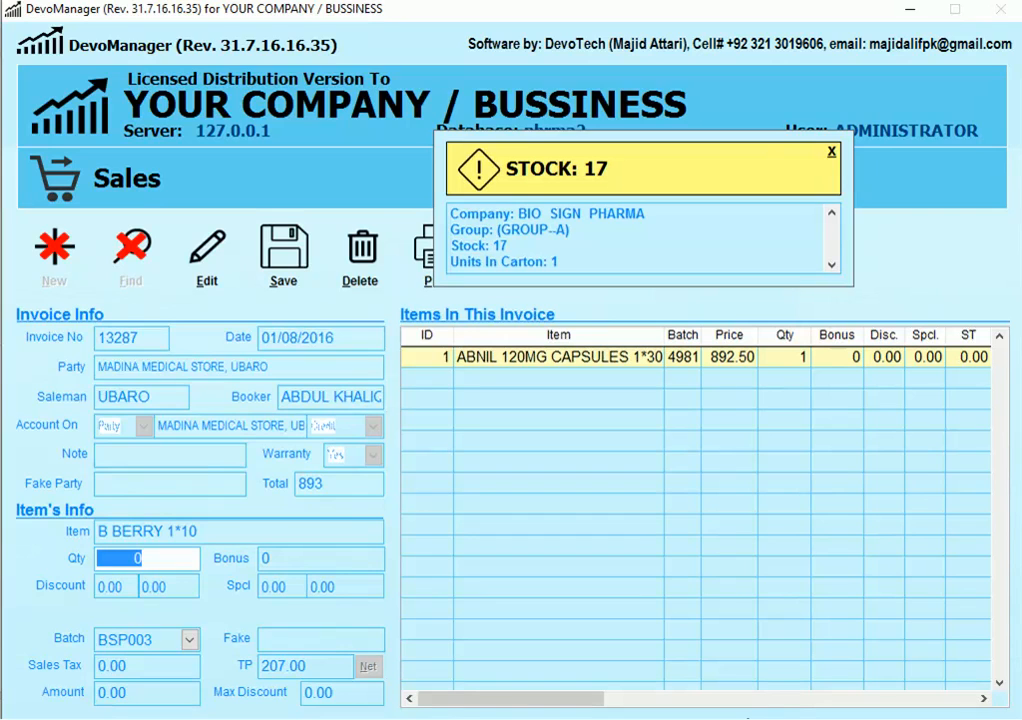
type("1")
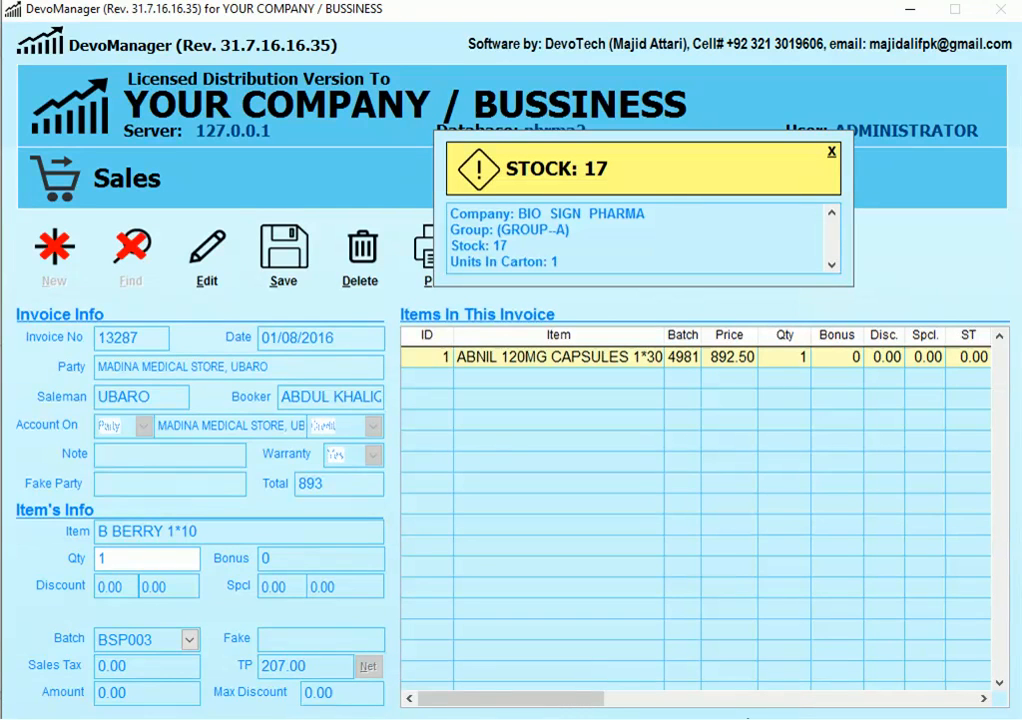
key("Return")
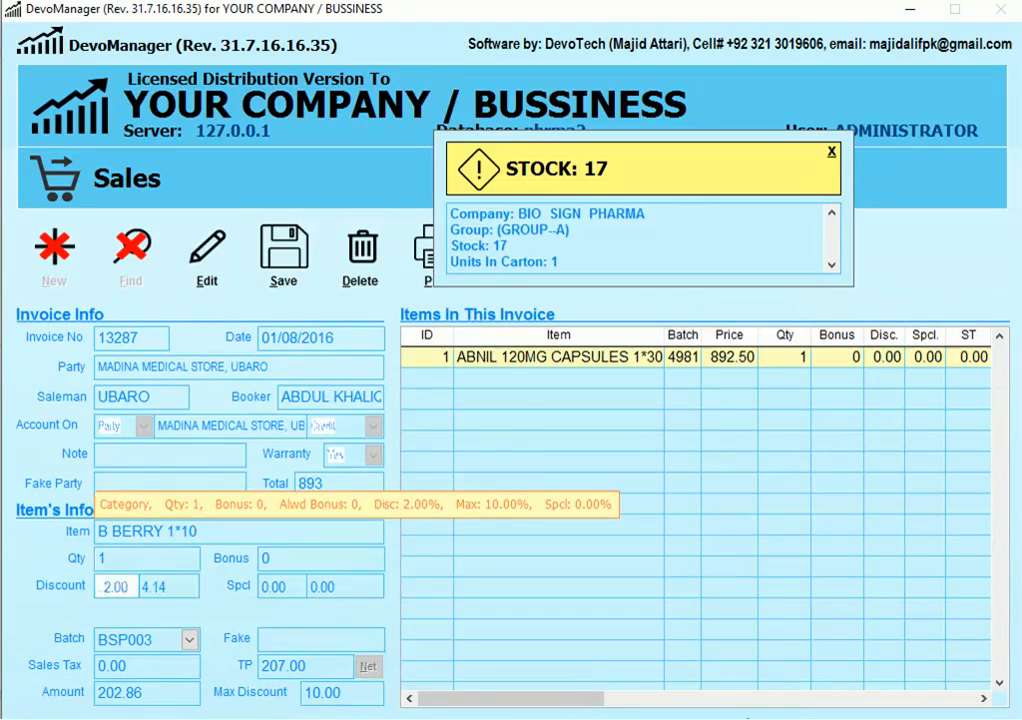
key("Return")
key("Return")
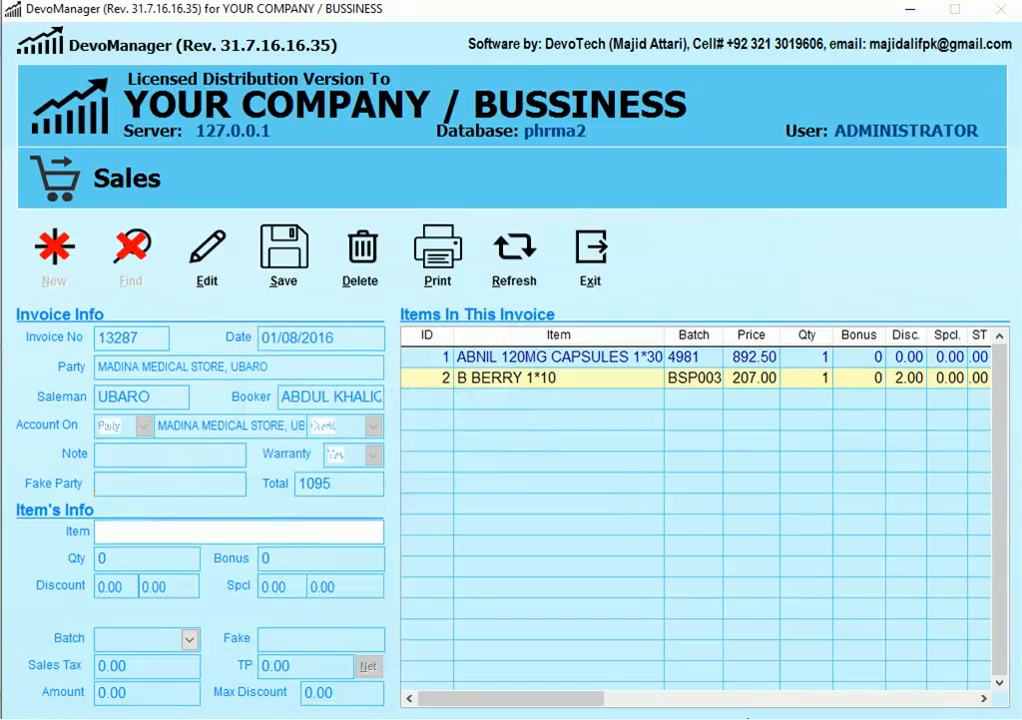
- Add C MAX ORANGE SHY 1*10 using item code 380 with quantity 10 and bonus 1, accepting the bonus above the allowance
type("380")
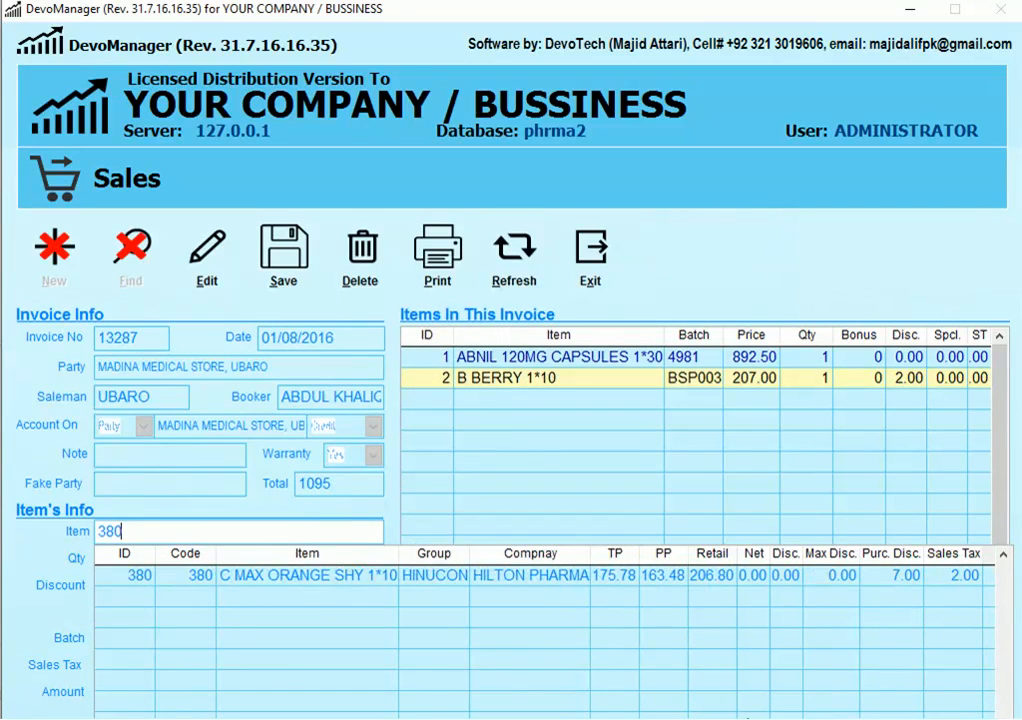
key("Return")
key("Return")
key("Up")
type("10")
key("Return")
type("1")
key("Return")
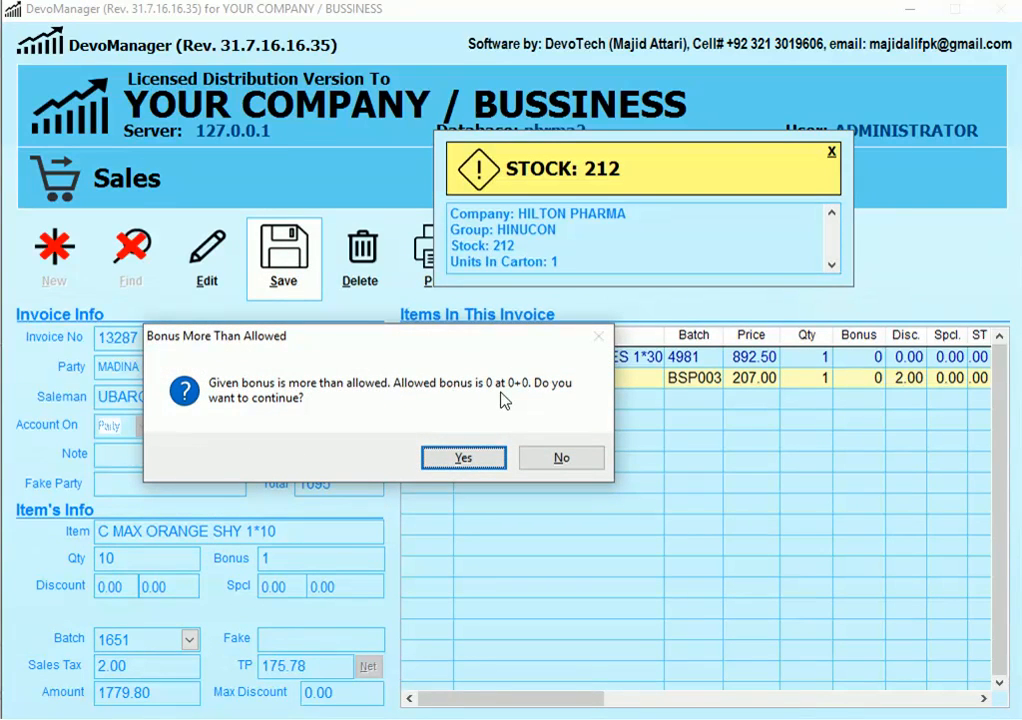
left_click(445, 457)
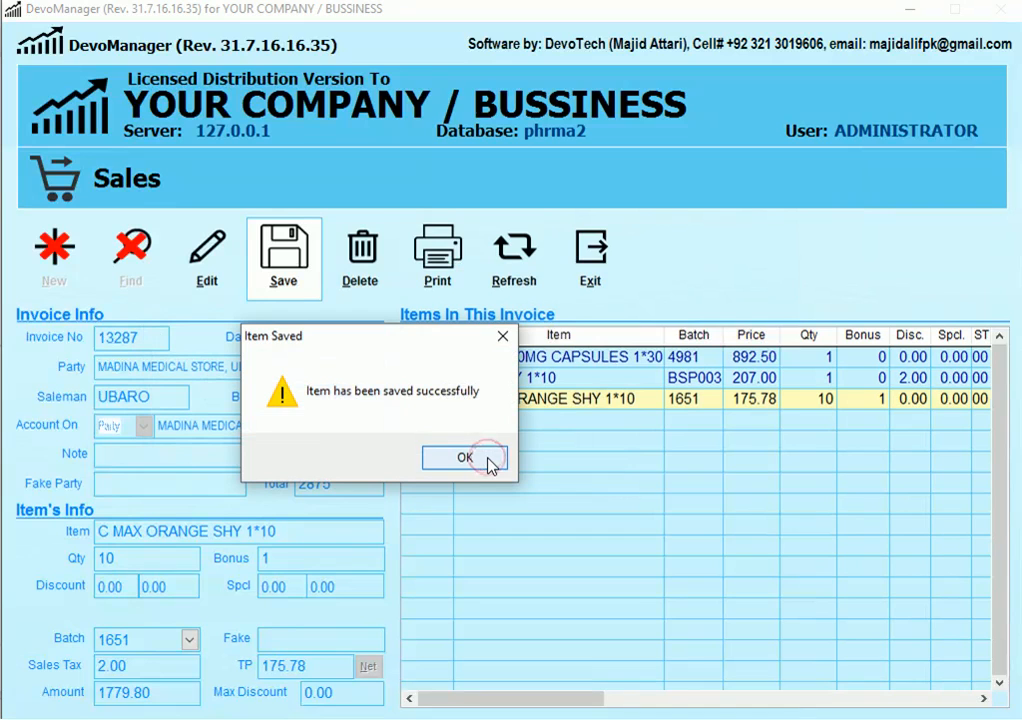
left_click(465, 458)
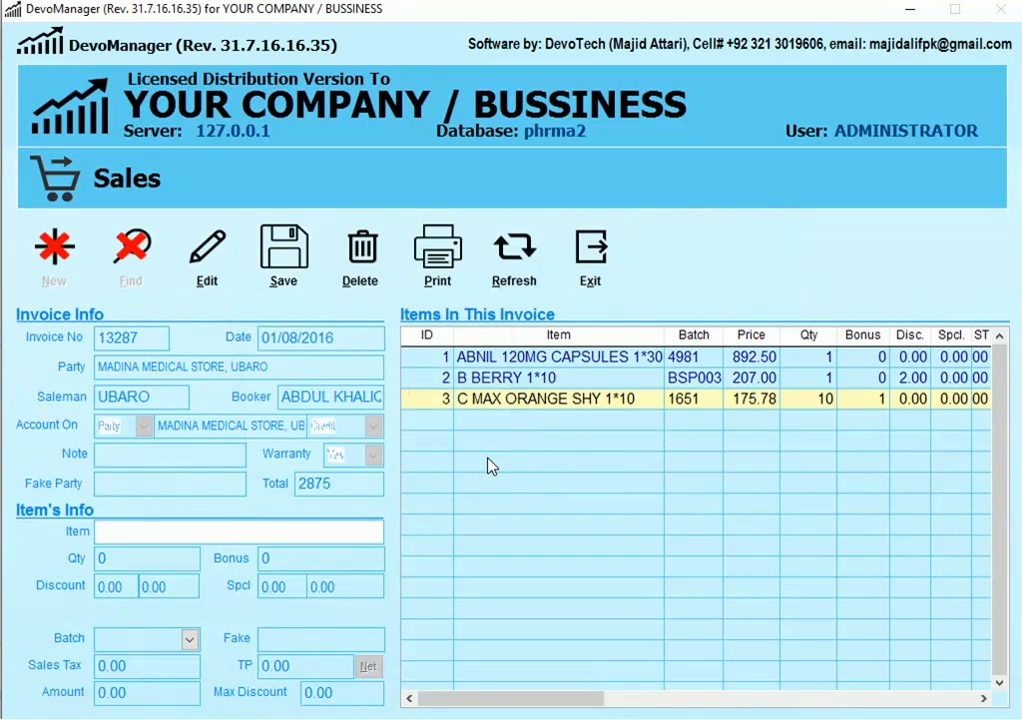
- Add D BURN 30MG CAP 2*7 to the invoice using item code 898 with quantity 1, and save the item
type("898")
key("Return")
key("Return")
key("shift+Tab")
type("1")
key("alt+s")
key("Return")
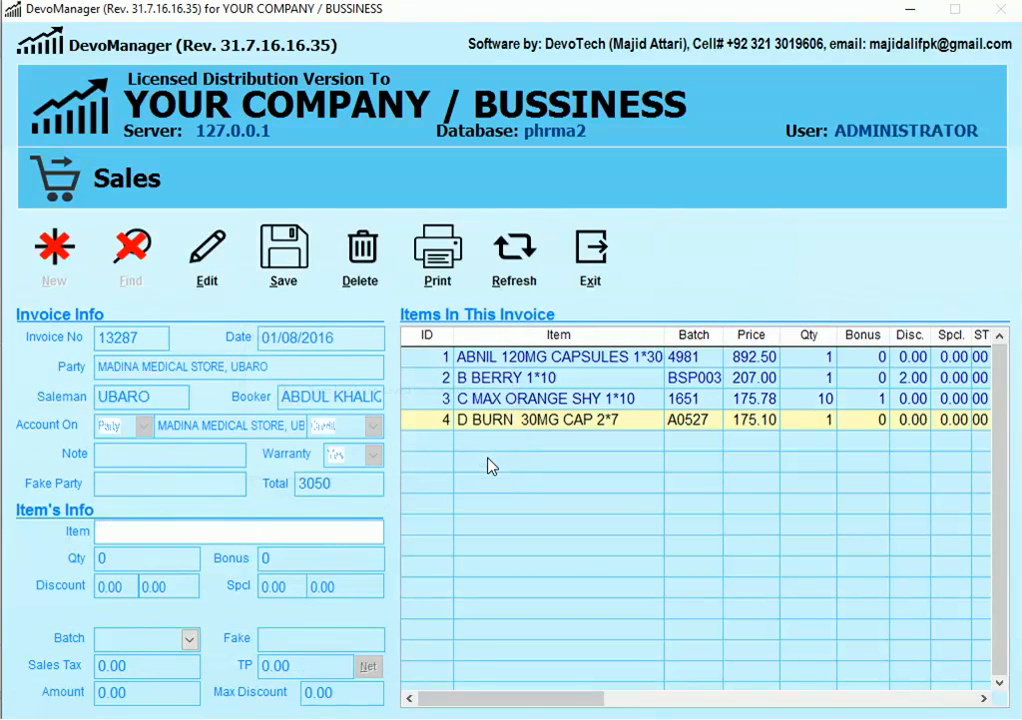
- Add E CLAR XL 500 TAB 1*5 to the invoice using item code 1006 with quantity 2, and save the item
type("1006")
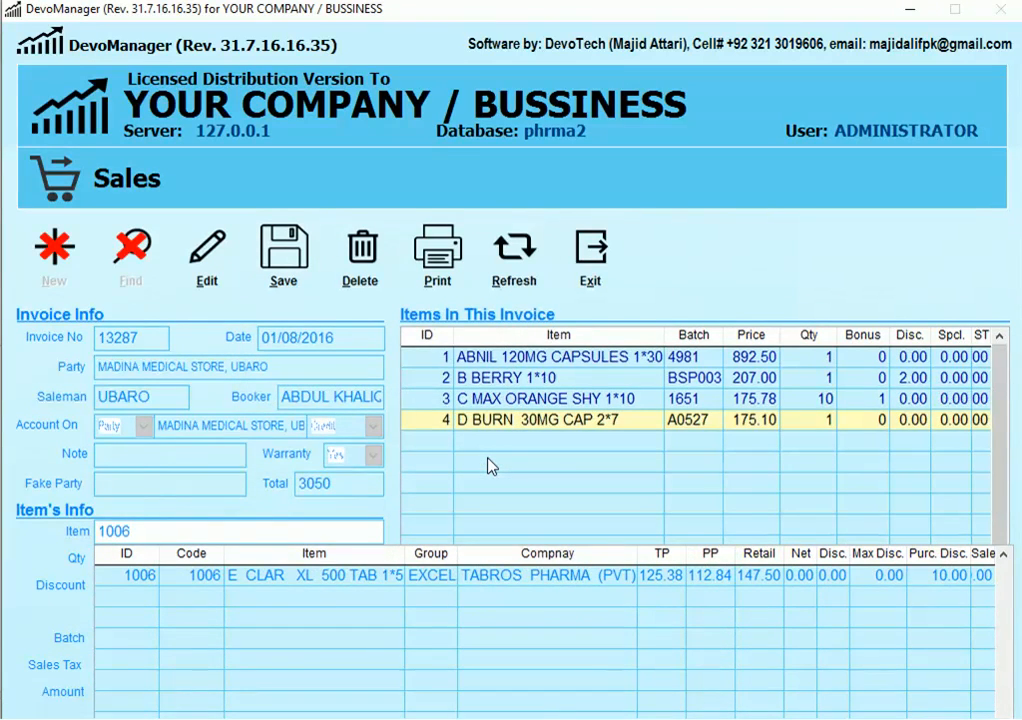
key("Return")
type("2")
key("alt+s")
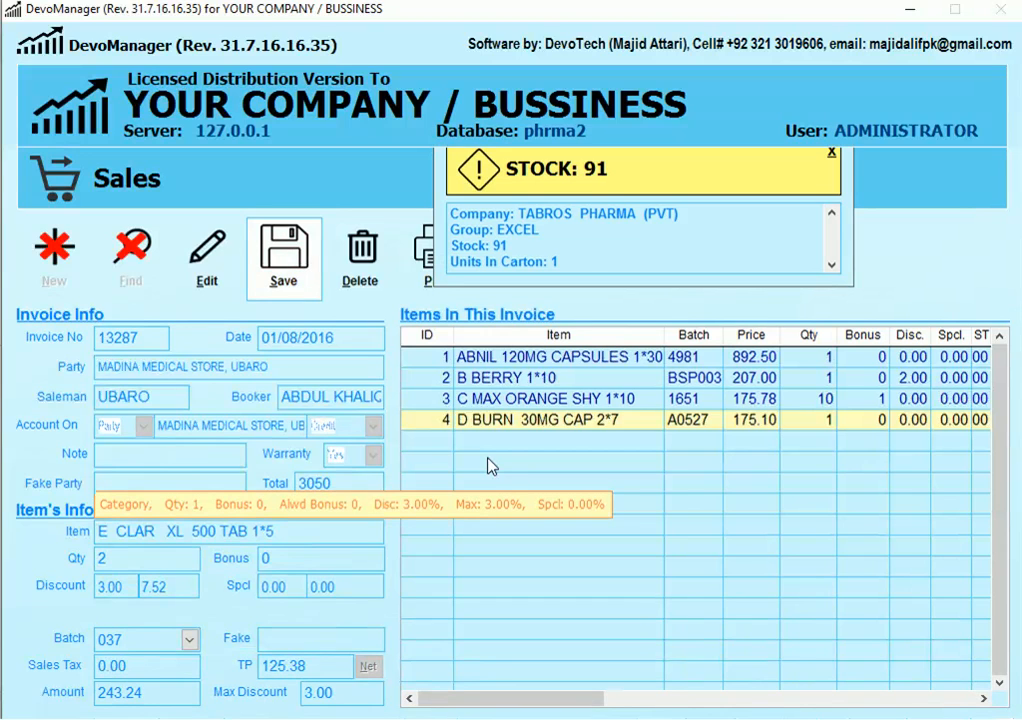
left_click(489, 465)
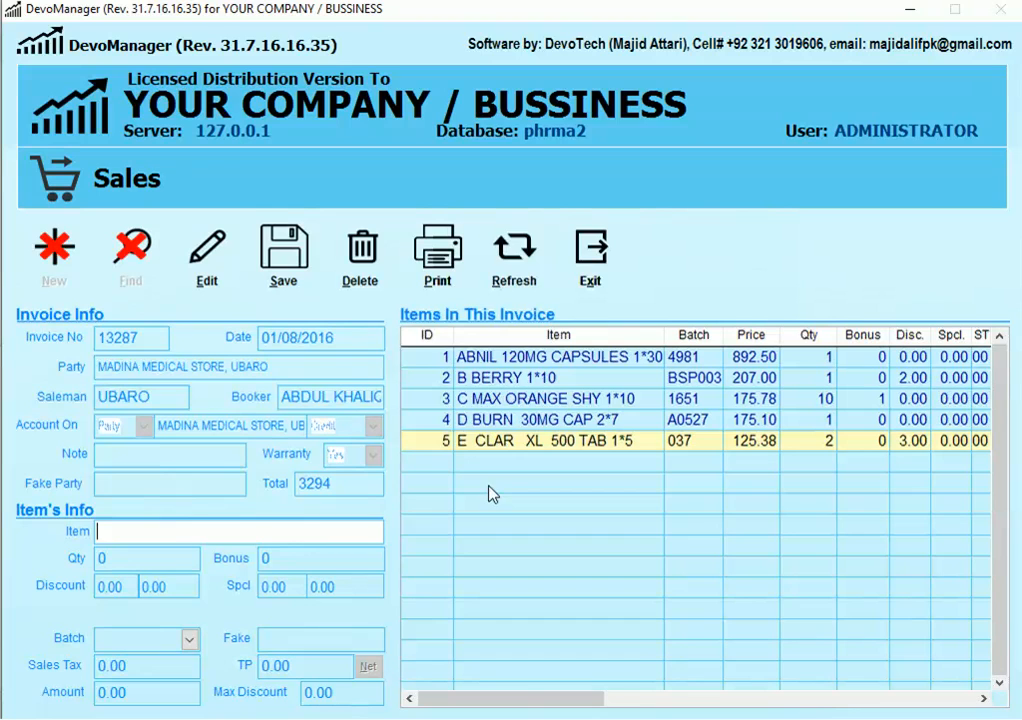
- Open the print options for the current invoice and generate its report with the preset settings
left_click(440, 272)
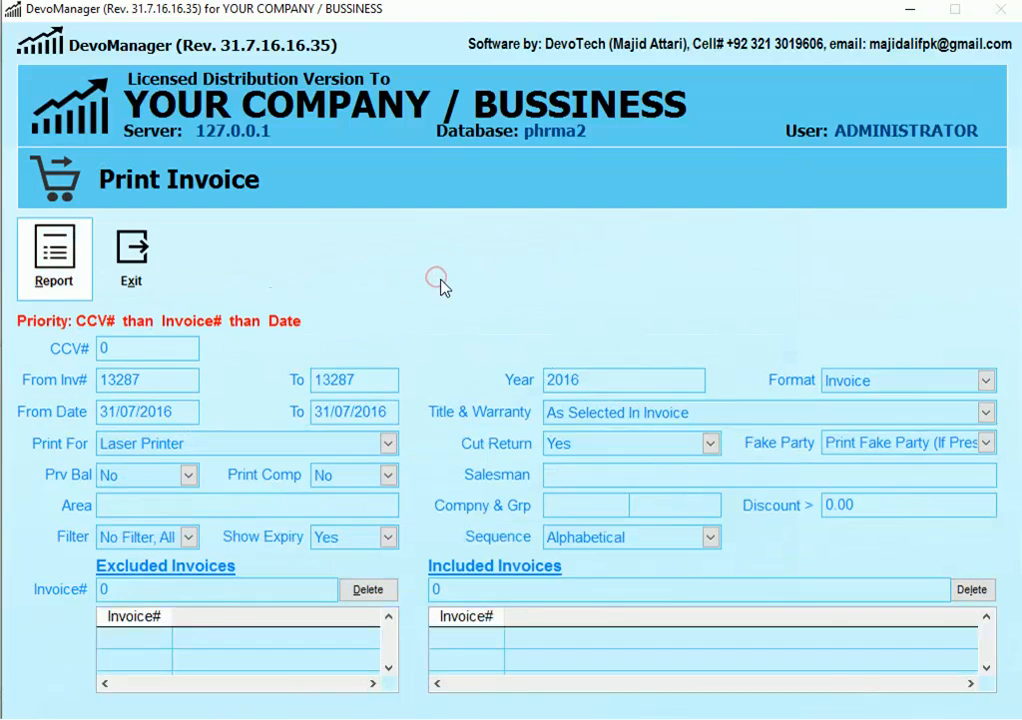
left_click(54, 262)
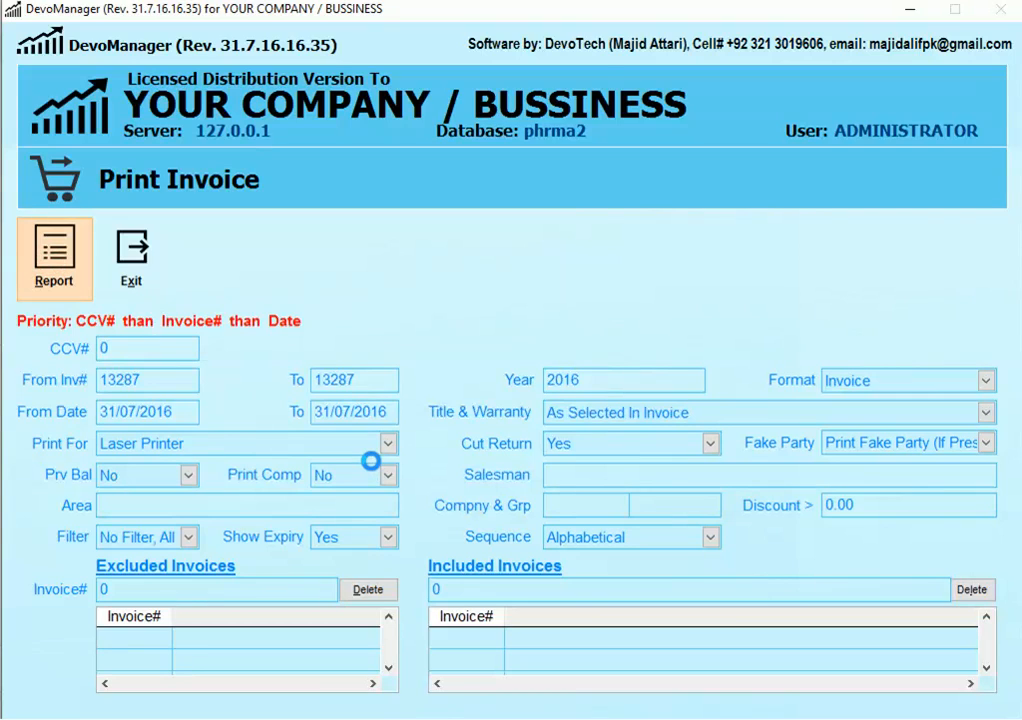
- Close the invoice report and print options, and reset the sales form to its blank state
key("Escape")
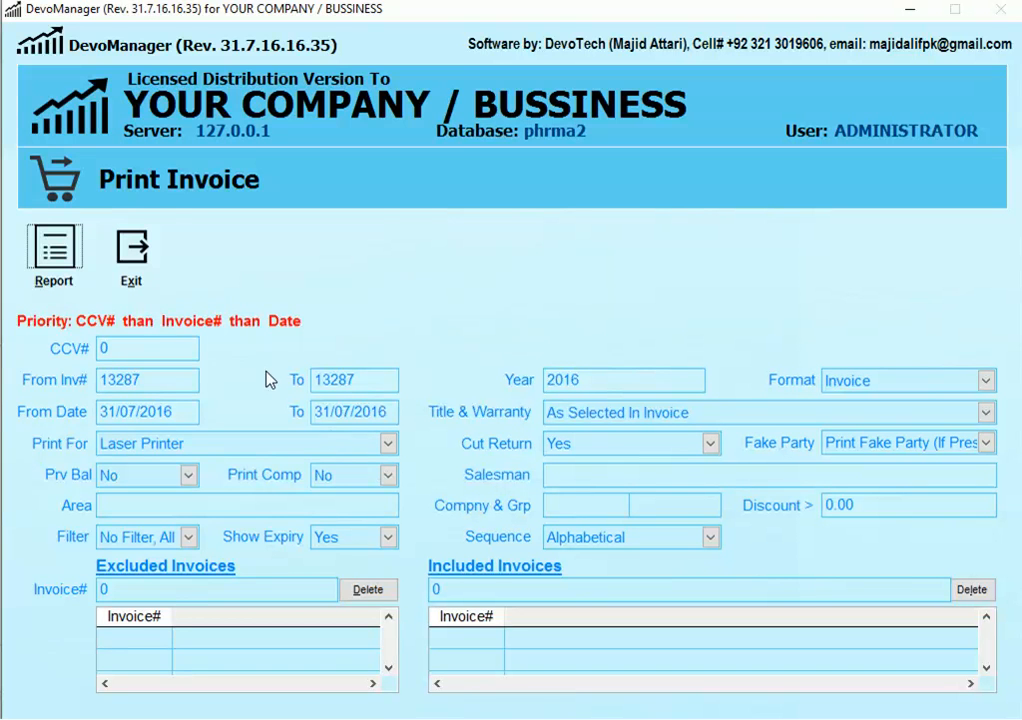
left_click(157, 279)
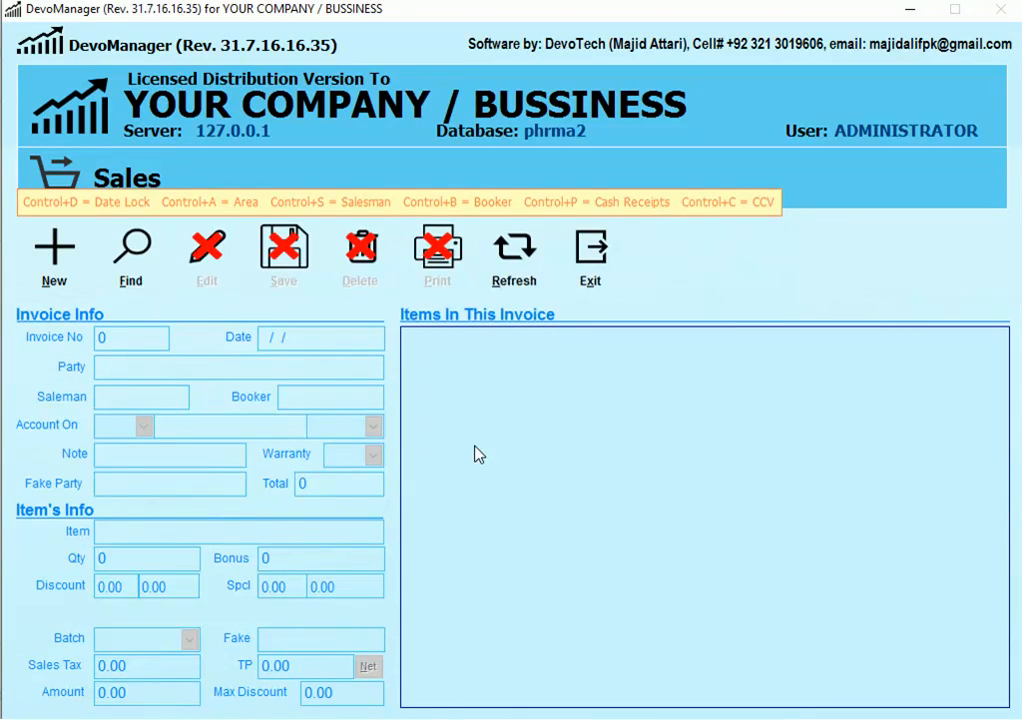
left_click(68, 280)
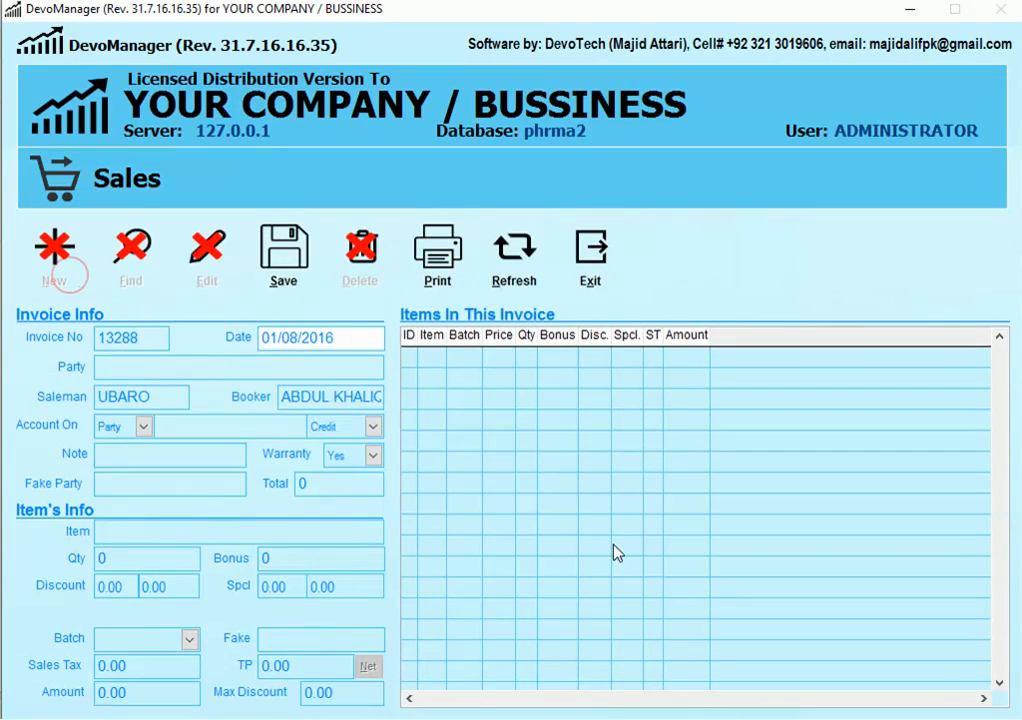
left_click(507, 283)
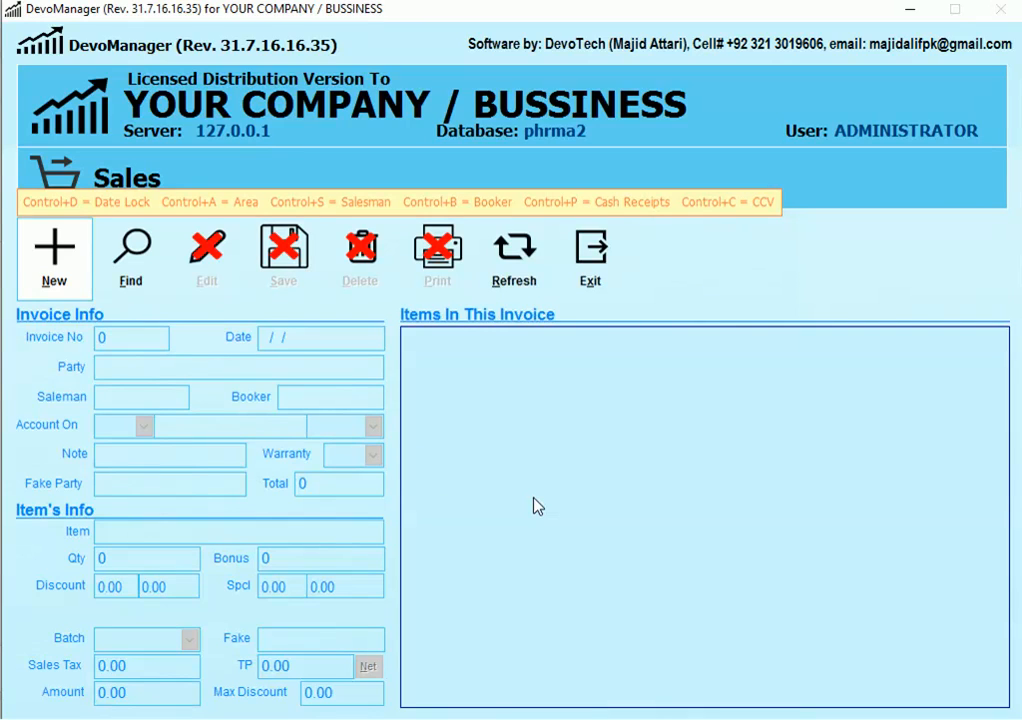
- Start a new sales invoice dated 01/08/2016 and choose MADINA MEDICAL STORE, UBARO as its party by searching MAD
key("alt+n")
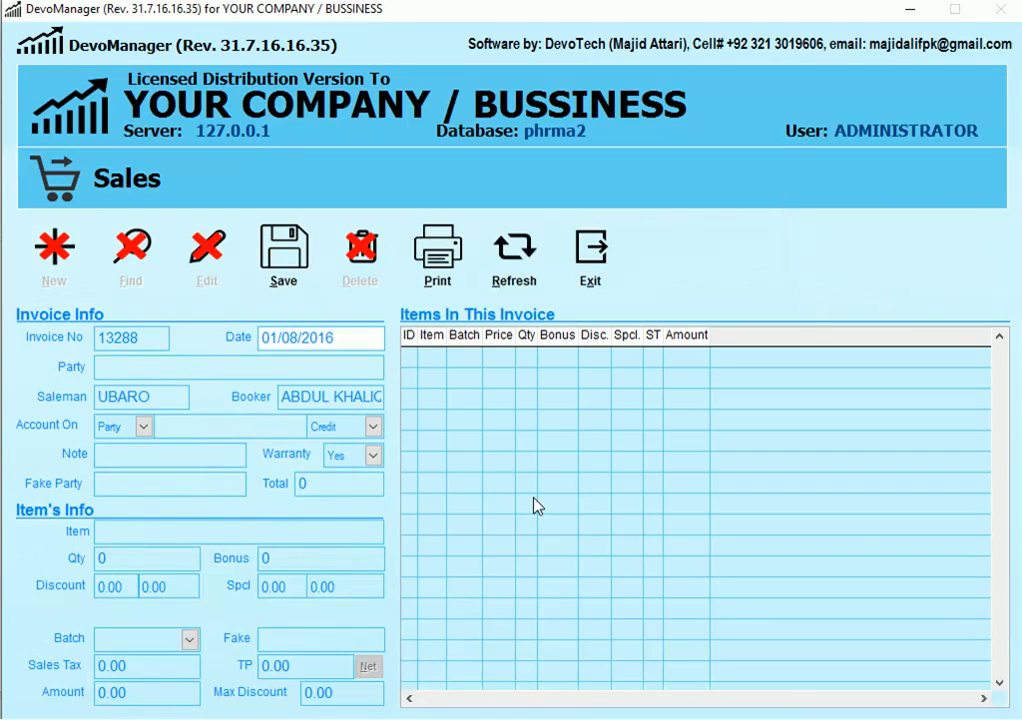
type("MAD")
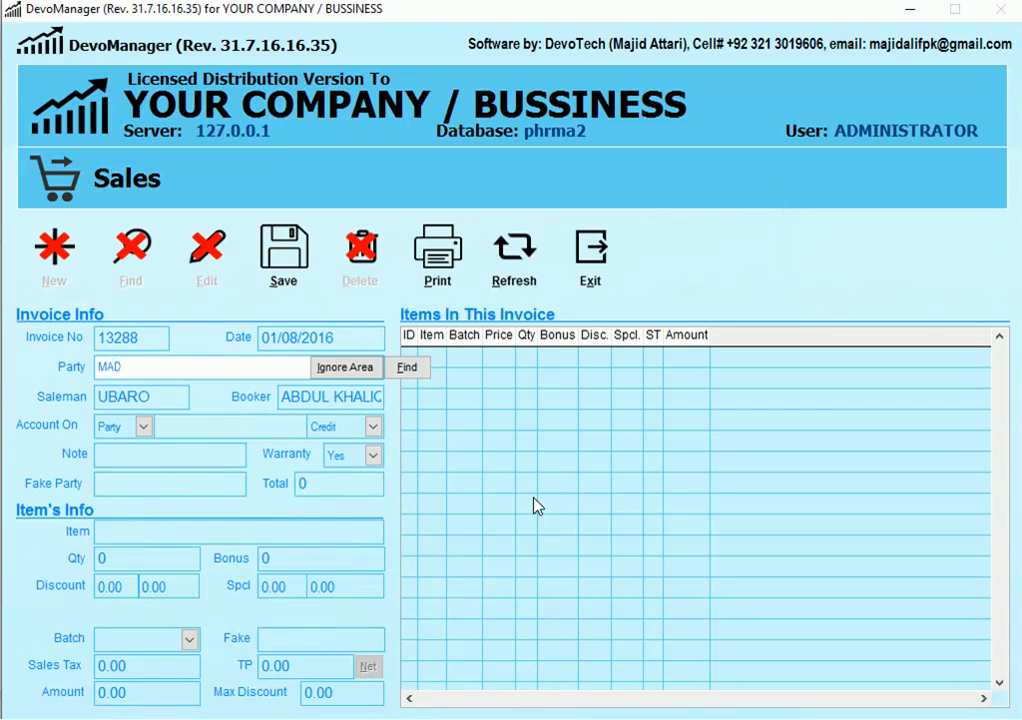
key("Return")
key("Return")
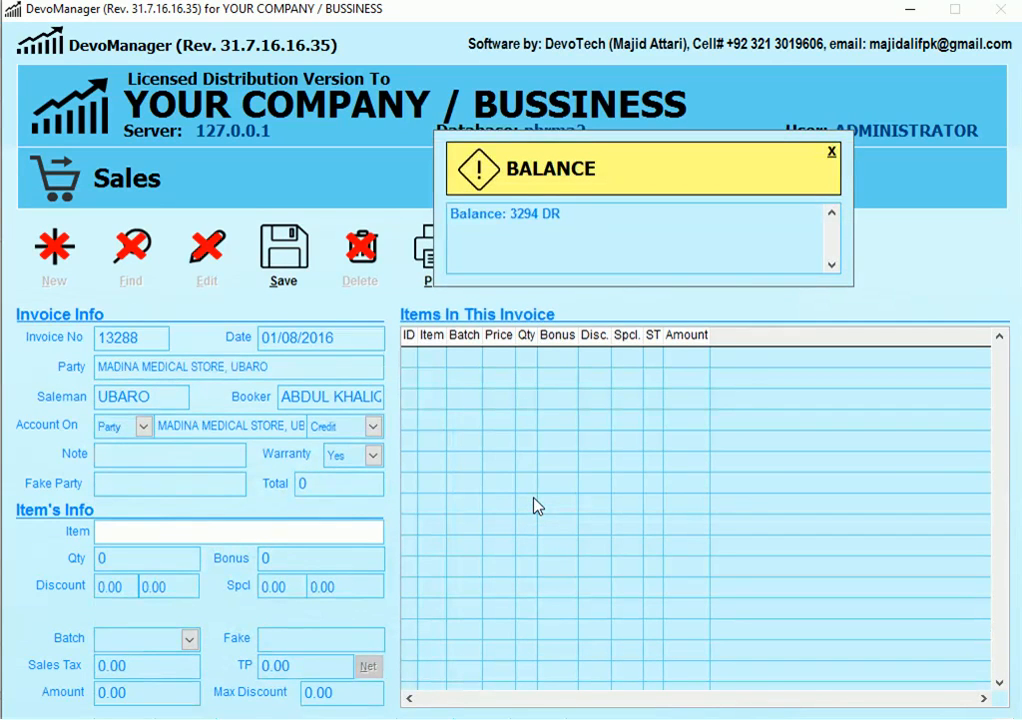
- Add ABNIL 120MG CAPSULES 1*30 using item code 1493 with quantity 0 and bonus 1, accepting the repeat issue and extra bonus
type("1493")
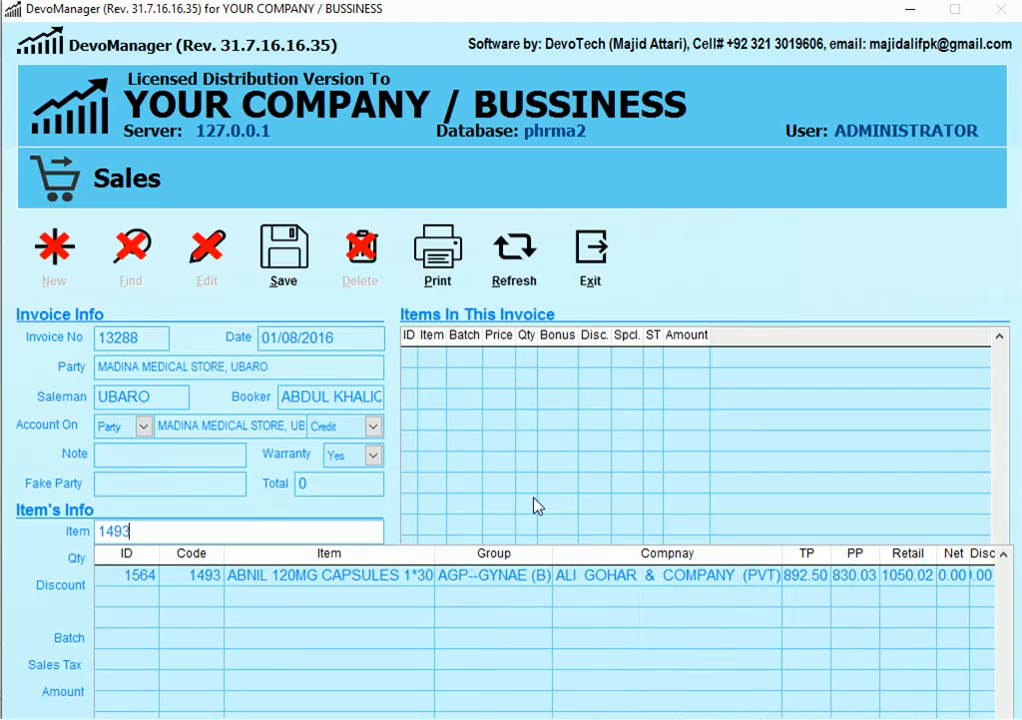
key("Return")
type("1")
key("Return")
left_click(471, 507)
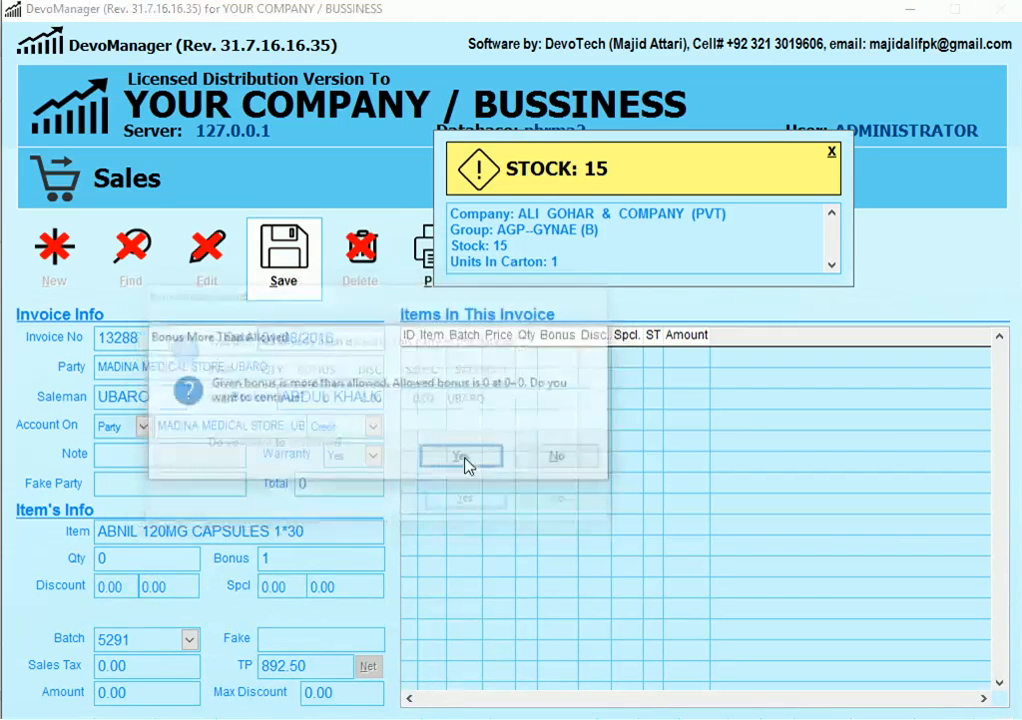
left_click(464, 460)
left_click(465, 458)
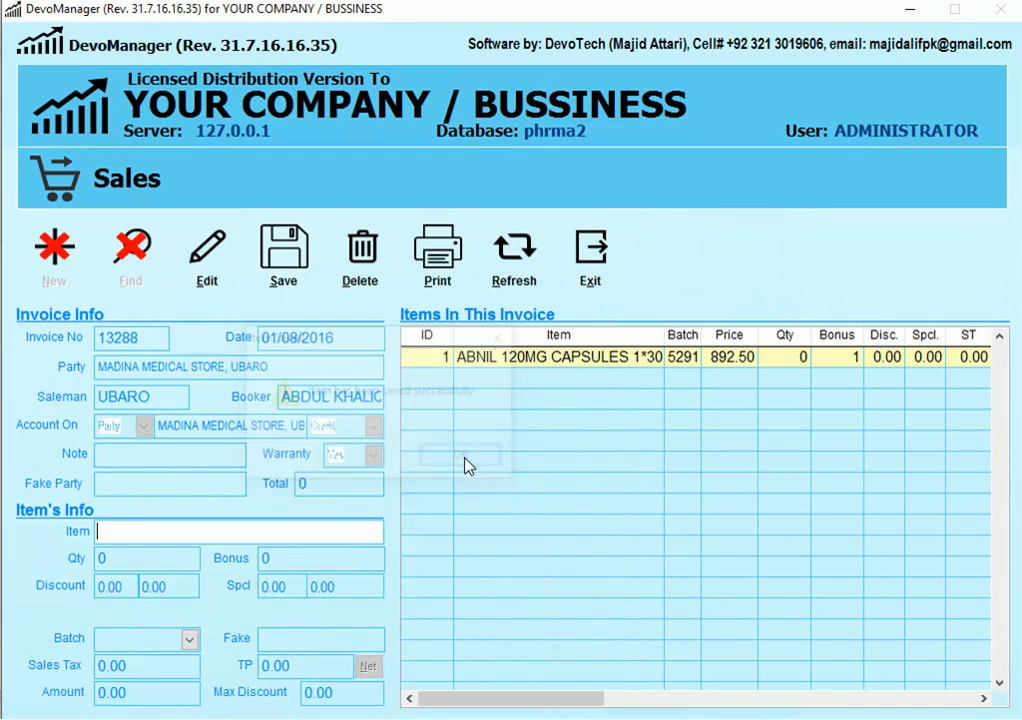
- Add B BERRY 1*10 to the invoice with quantity 1, accepting the repeat issue to this party, and save it
type("B")
key("Return")
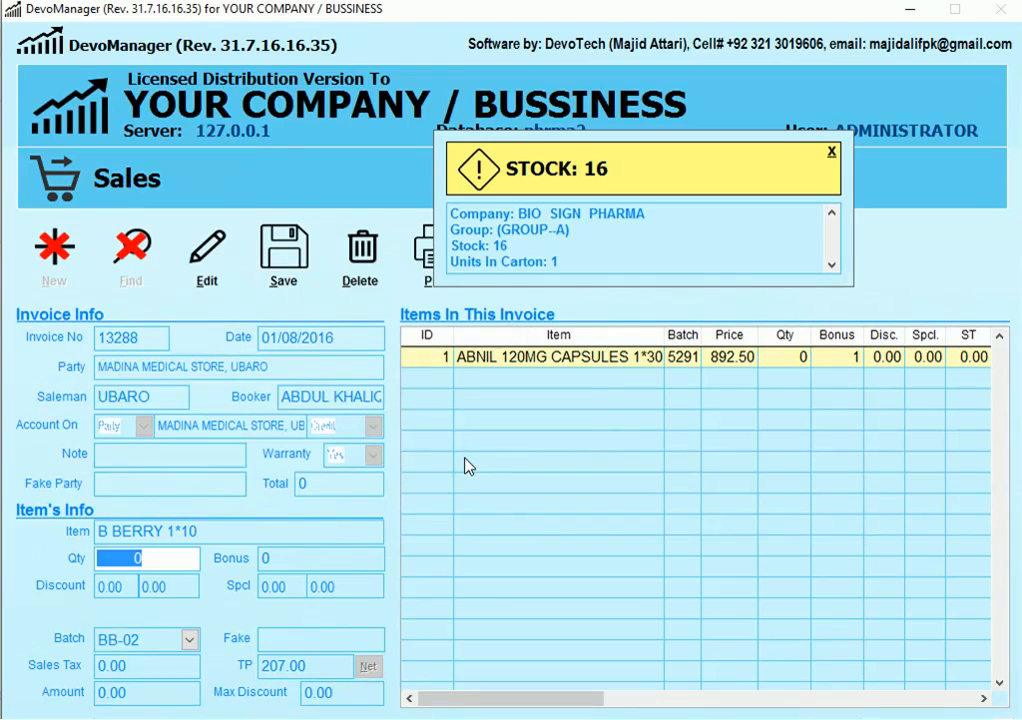
type("1")
key("Return")
left_click(472, 506)
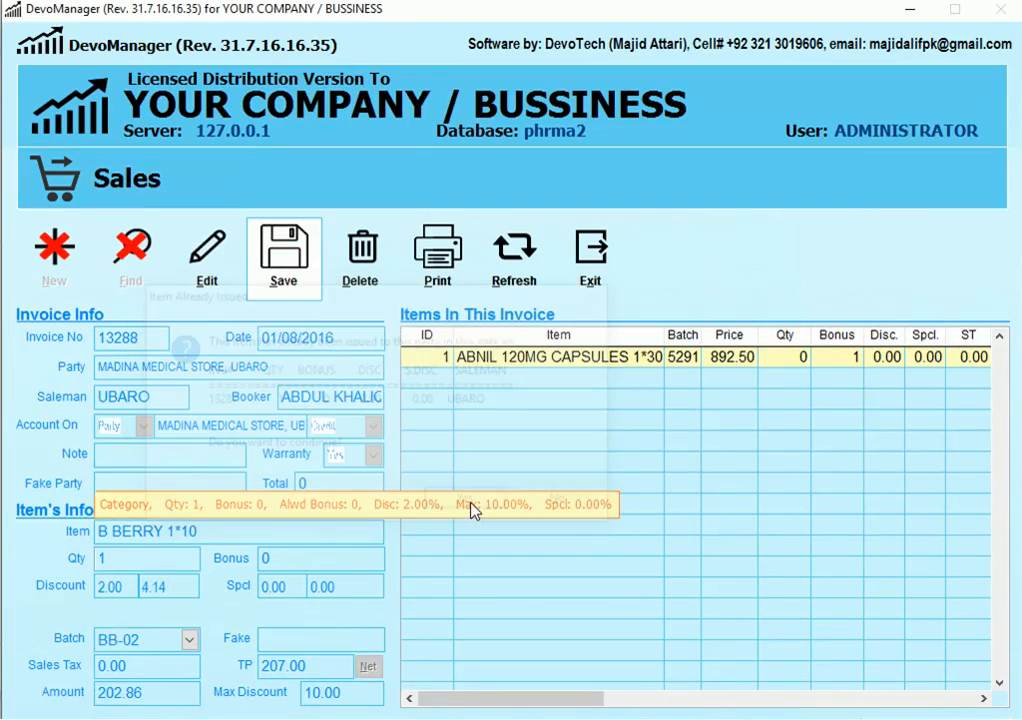
key("Return")
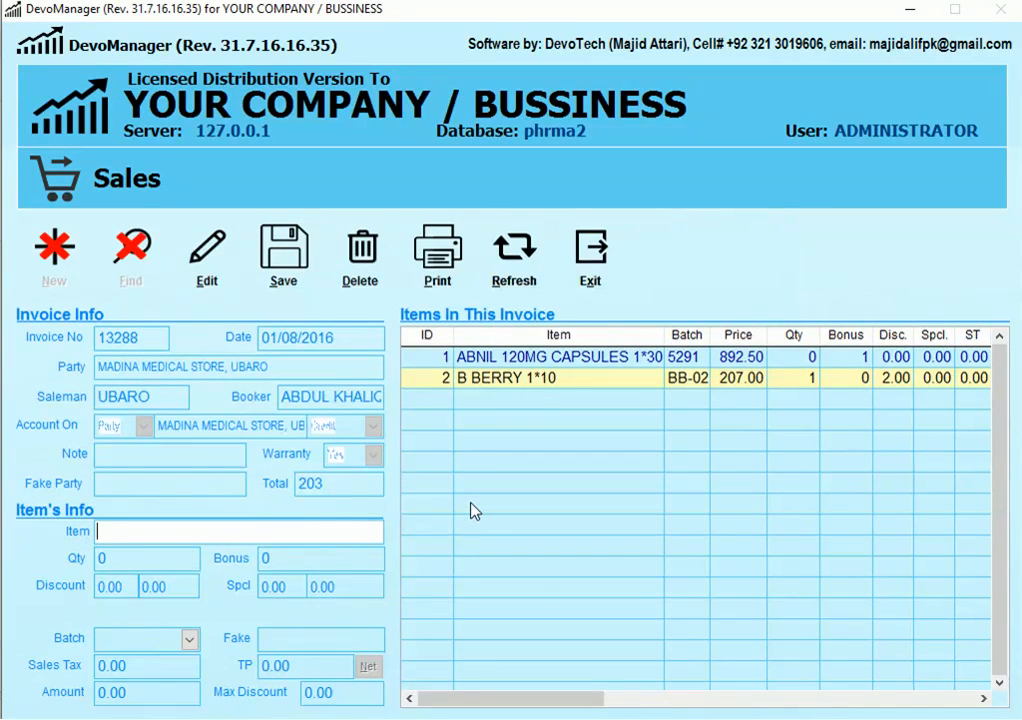
key("alt+s")
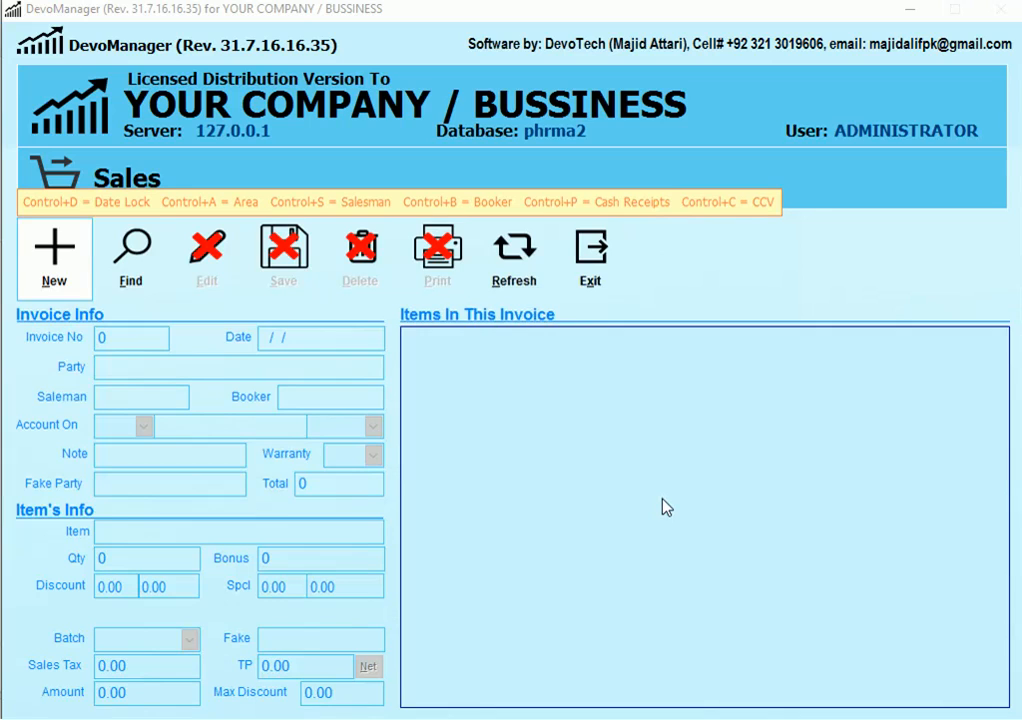
- Start a fresh invoice dated 01/08/2016 and find and select MADINA MEDICAL STORE in UBARO as the party
left_click(58, 245)
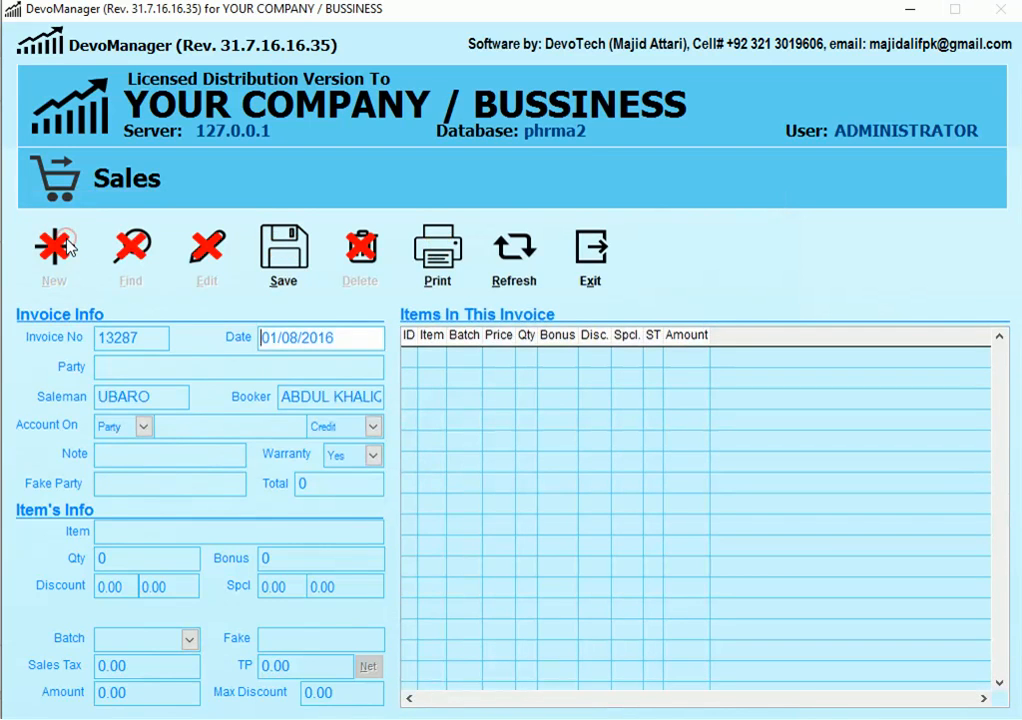
type("MADINA")
key("Down")
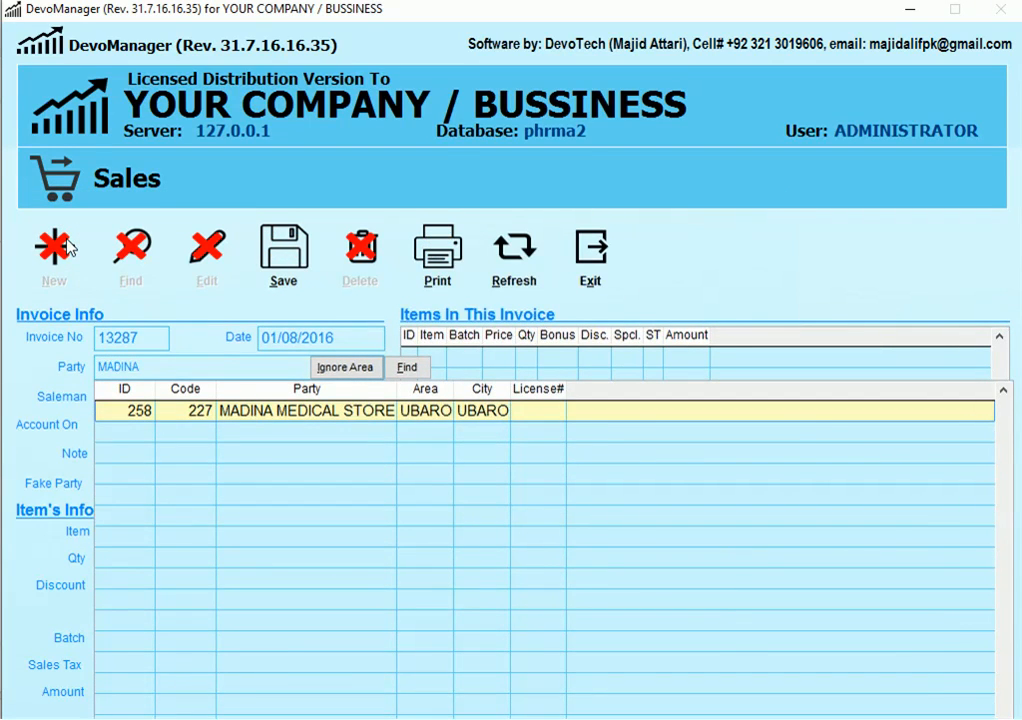
key("Return")
- Add ABNIL 120MG CAPSULES 1*30 using item code 1493 with quantity 1 and no bonus, and save the item
type("1493")
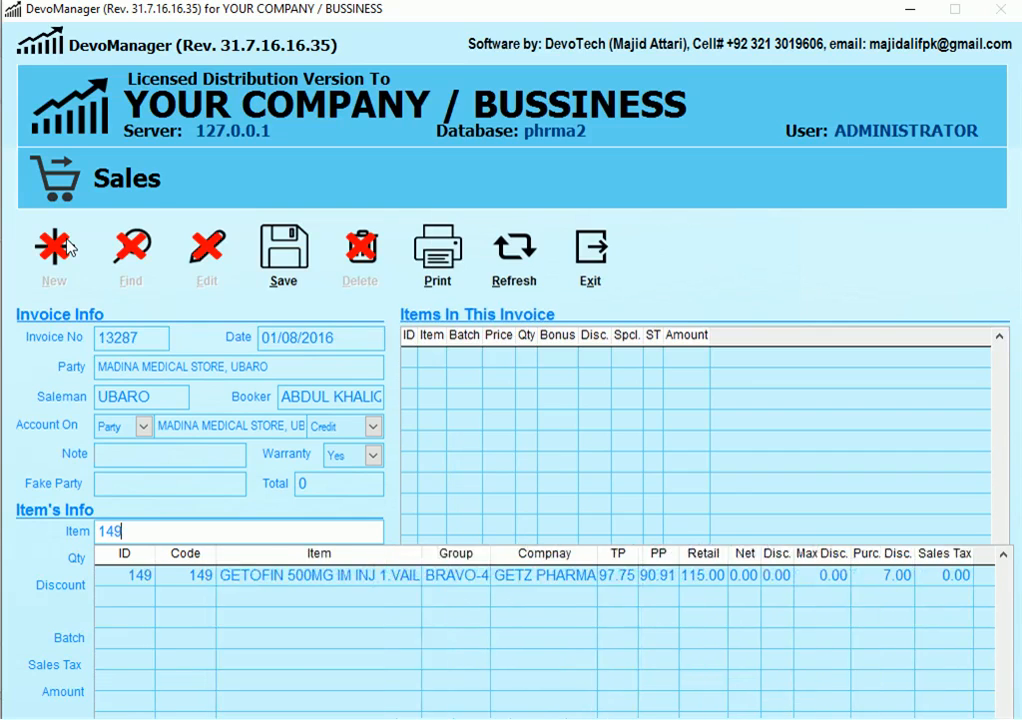
key("Return")
type("120MG CAPSULES 1*30")
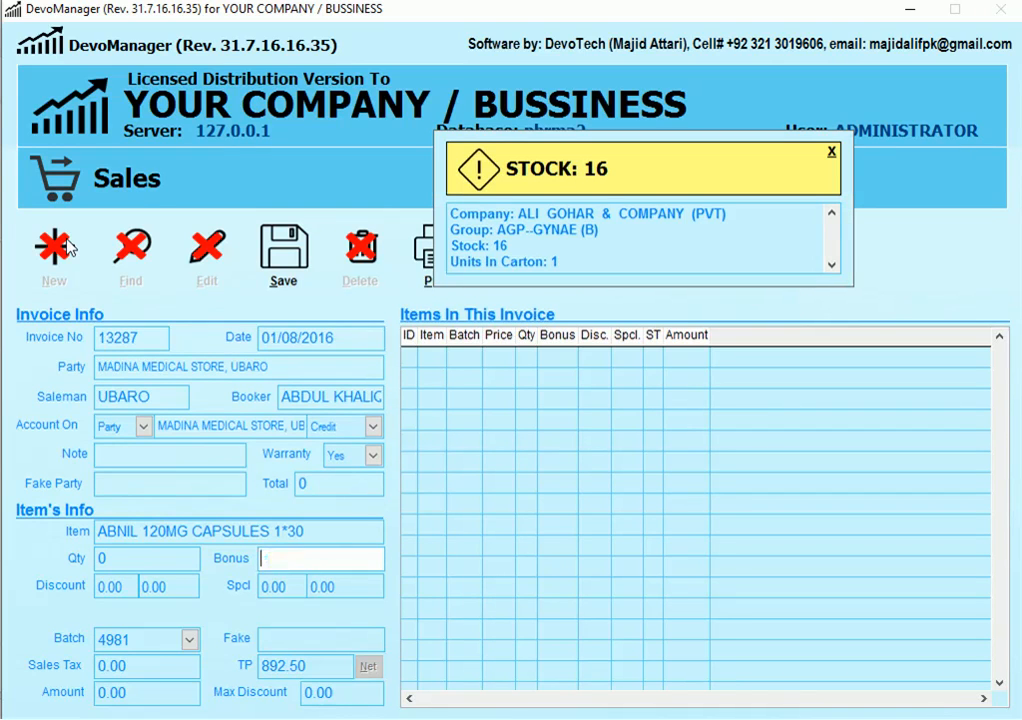
key("BackSpace")
key("shift+Tab")
type("1")
key("Return")
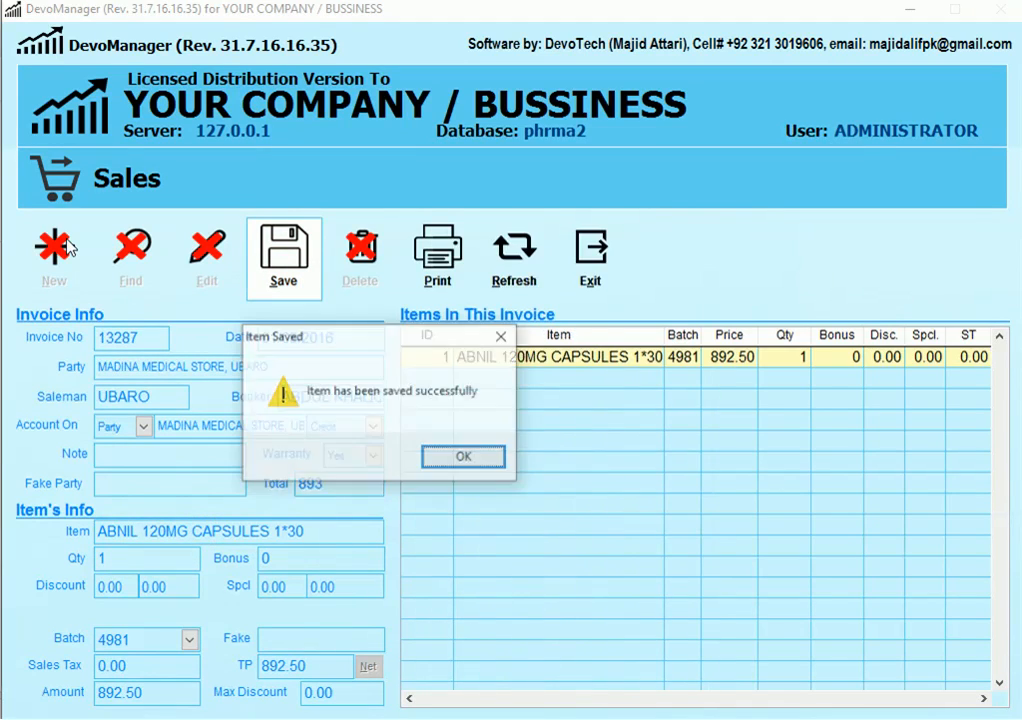
key("Return")
- Add B BERRY 1*10 to the invoice using item code 1161 with quantity 1, and save the item
type("1161")
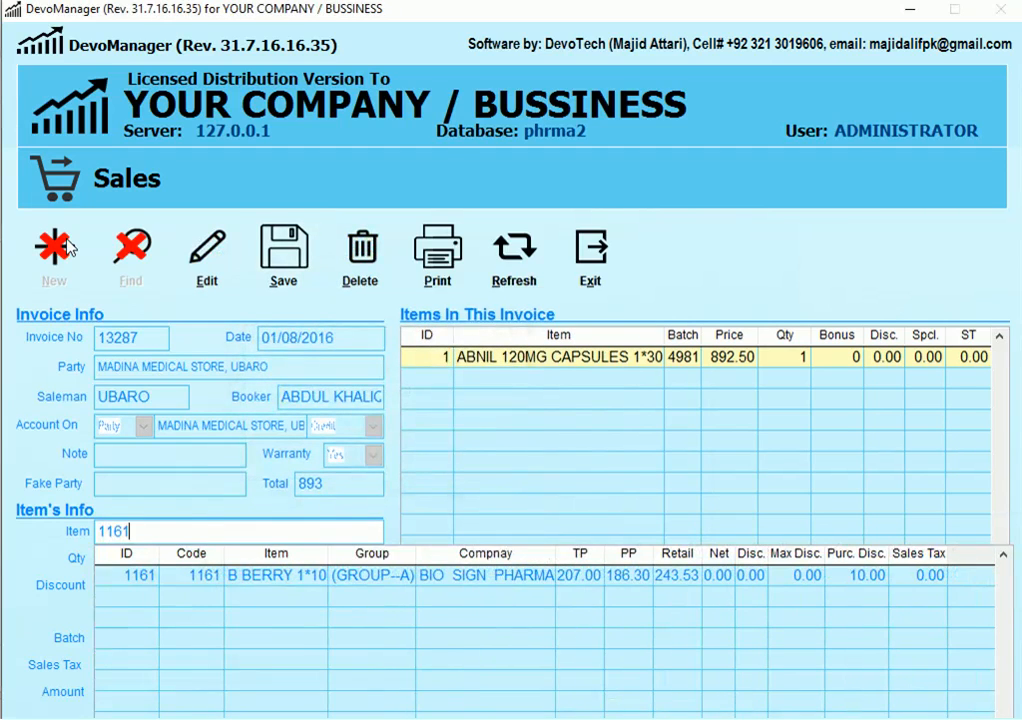
key("Return")
type("1")
key("Return")
key("Return")
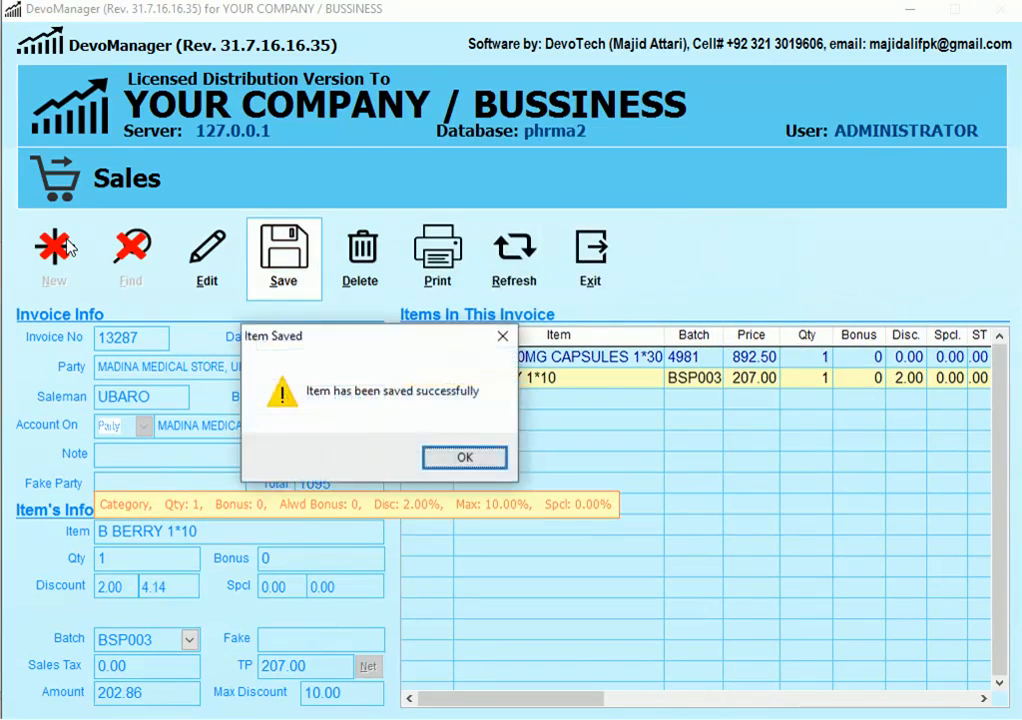
- Add C MAX ORANGE SHY 1*10 using item code 380 with quantity 10 and bonus 1, and save the item
type("380")
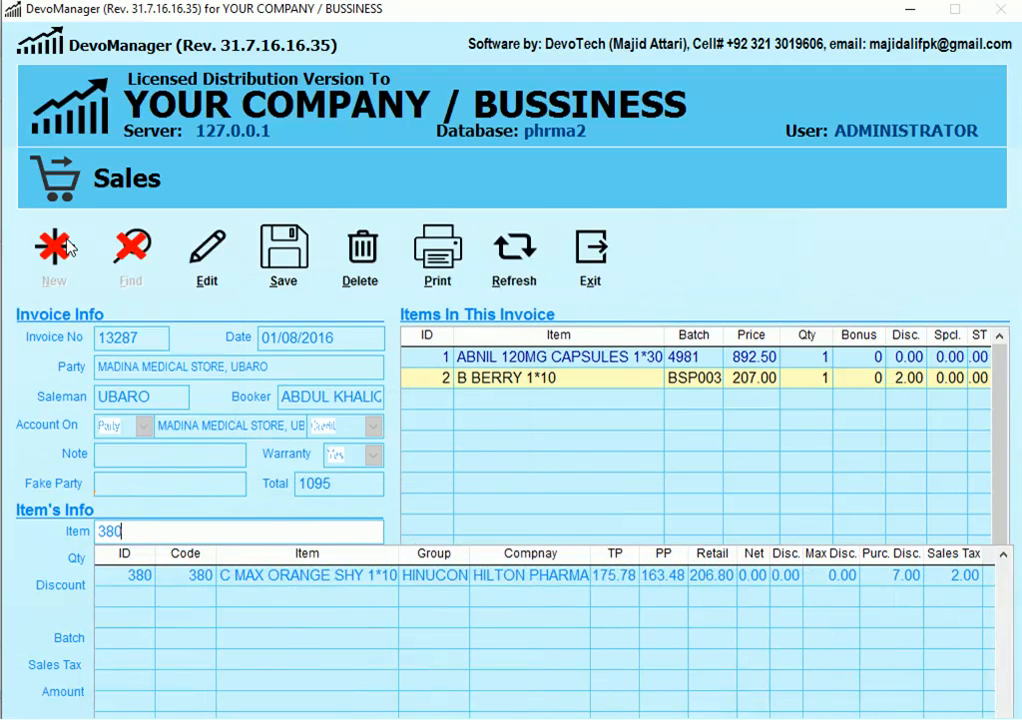
key("Return")
type("10")
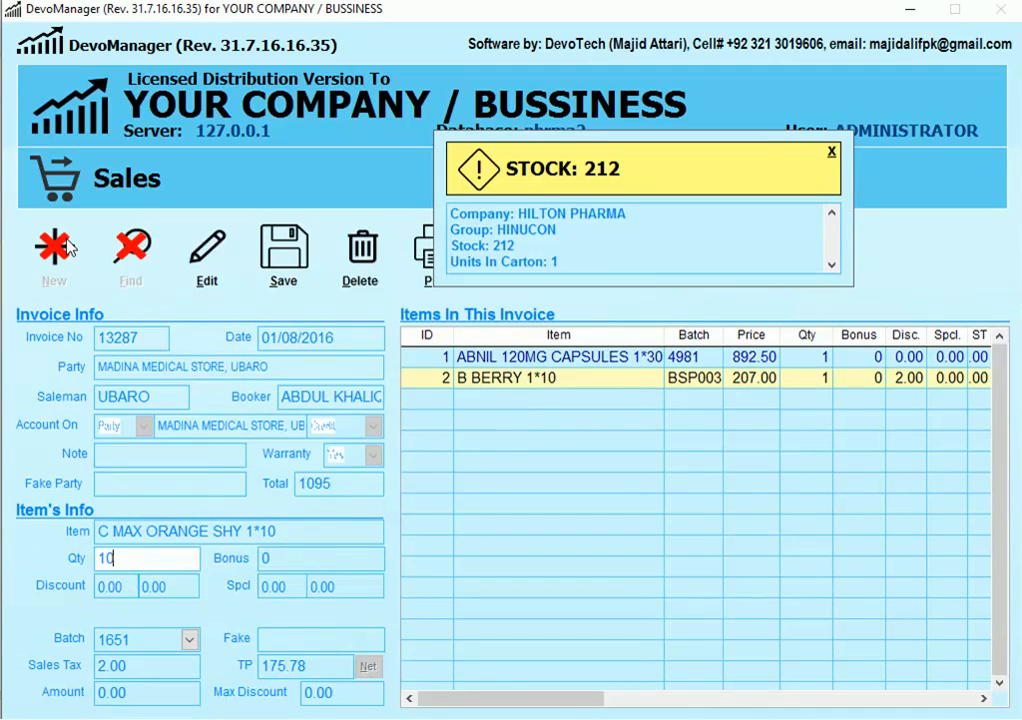
key("Return")
type("1")
key("Return")
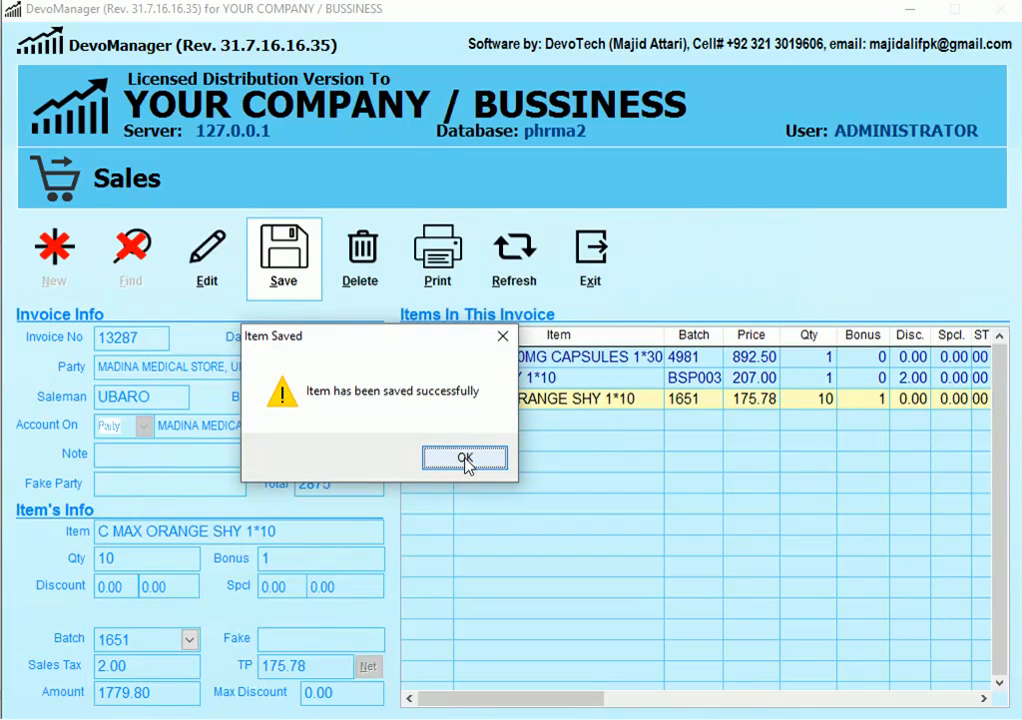
left_click(465, 458)
- Add D BURN 30MG CAP 2*7 to the invoice with quantity 2, and save the item
type("d")
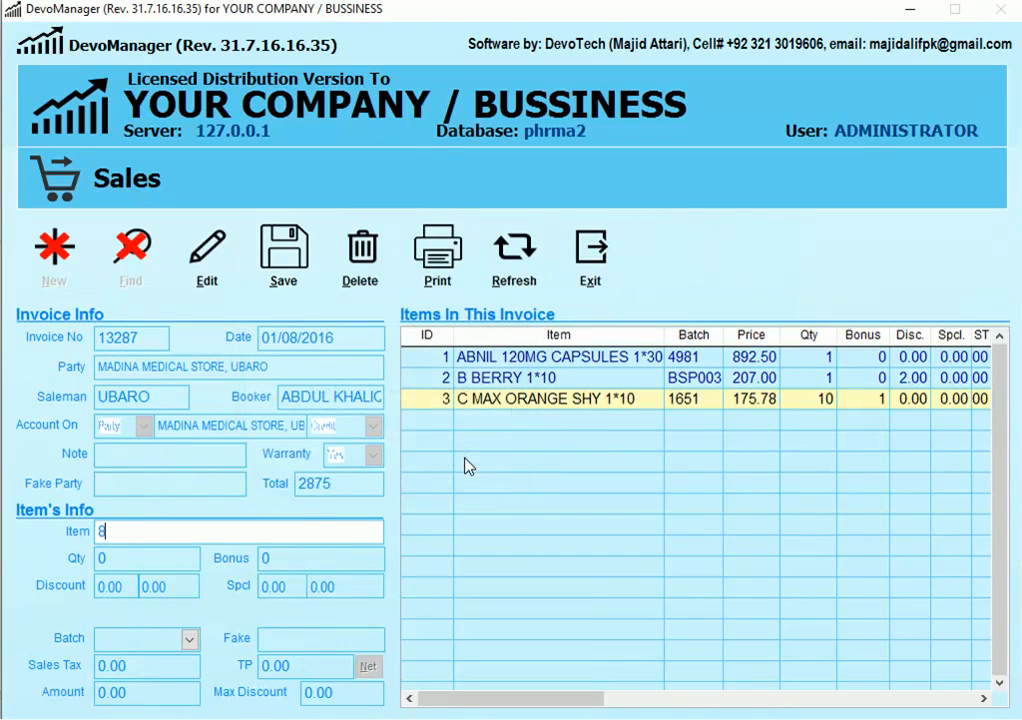
key("Return")
type("2")
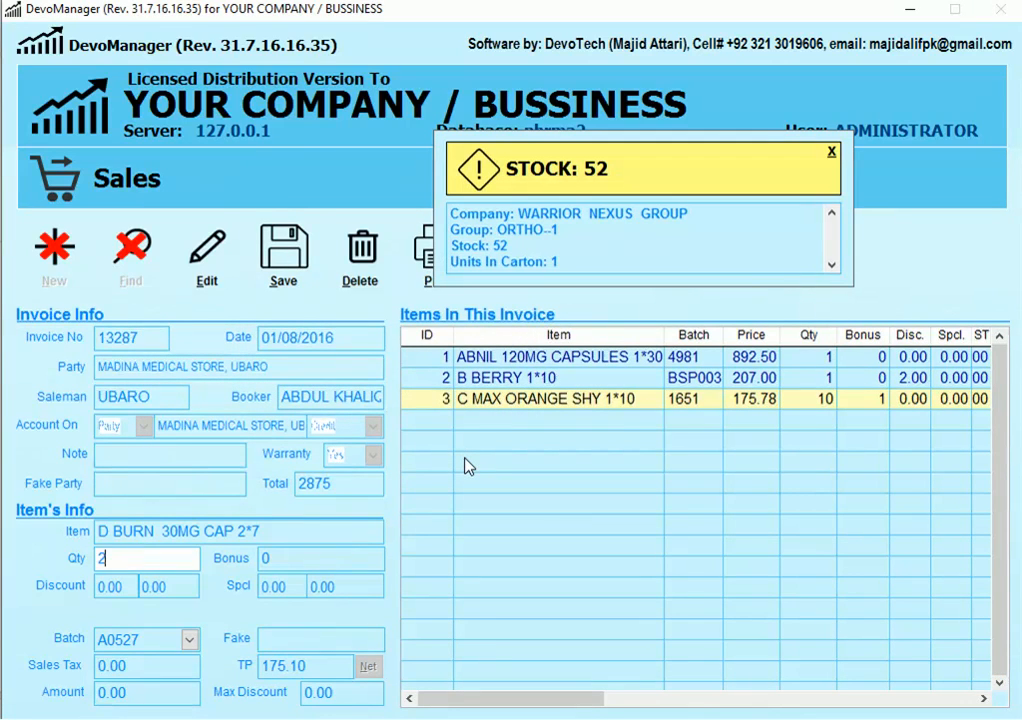
key("alt+s")
left_click(466, 462)
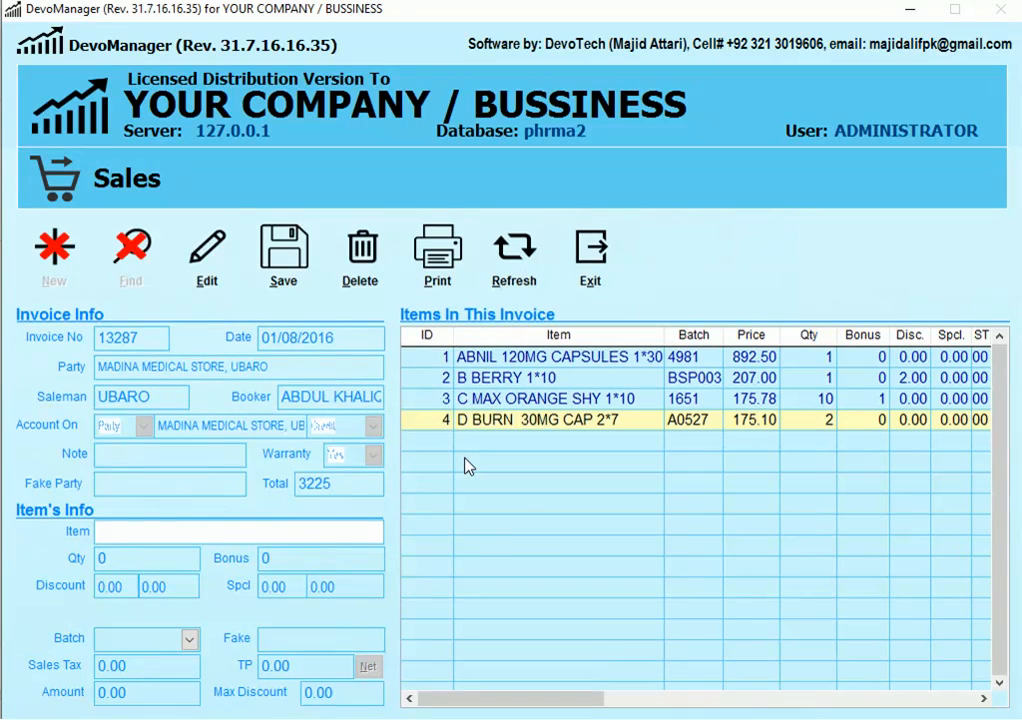
- Add E CLAR XL 500 TAB 1*5 to the invoice using item code 1006 with quantity 1, and save the item
type("1006")
key("Return")
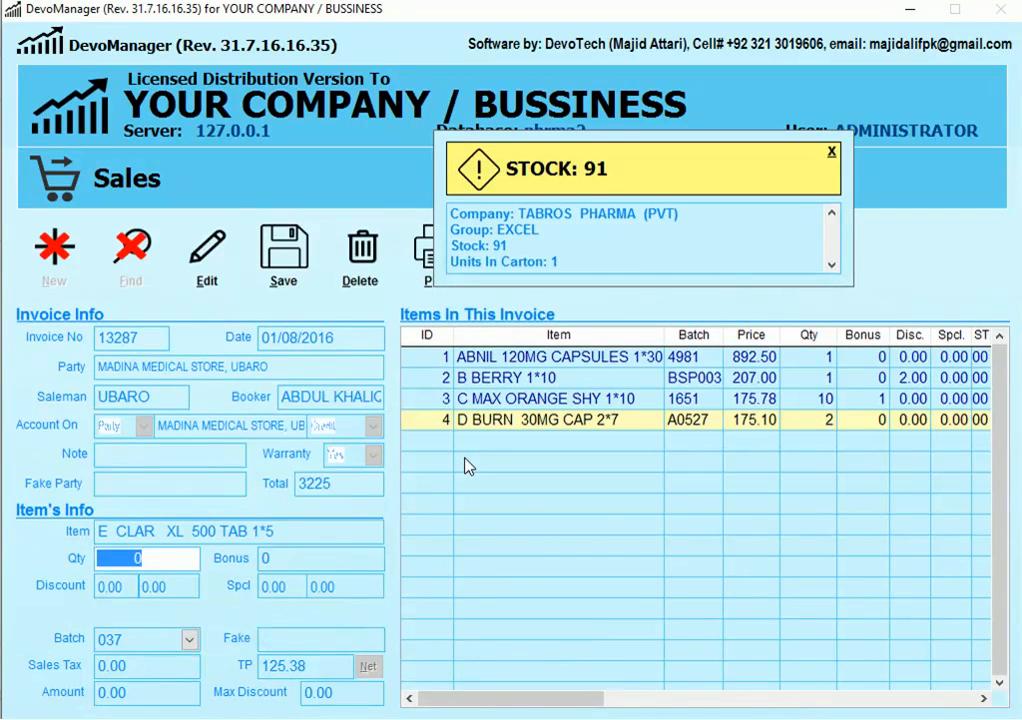
type("1")
key("alt+s")
key("Return")
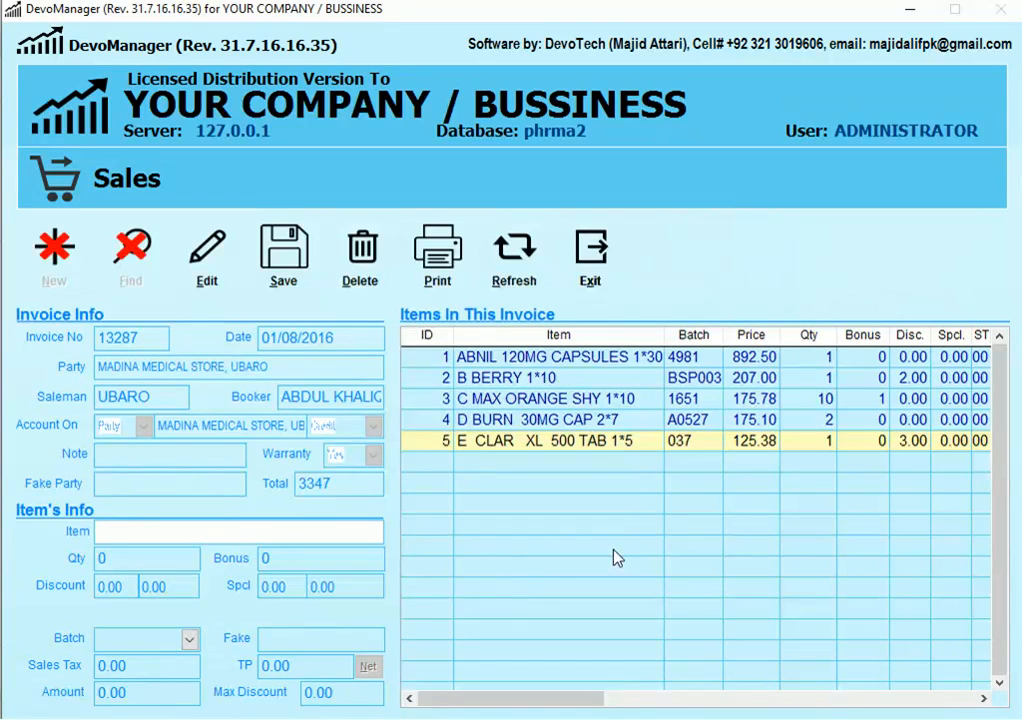
- Clear the sales form, search for invoice 13287 and open the one for MADINA MEDICAL STORE dated 01/08/2016
left_click(517, 262)
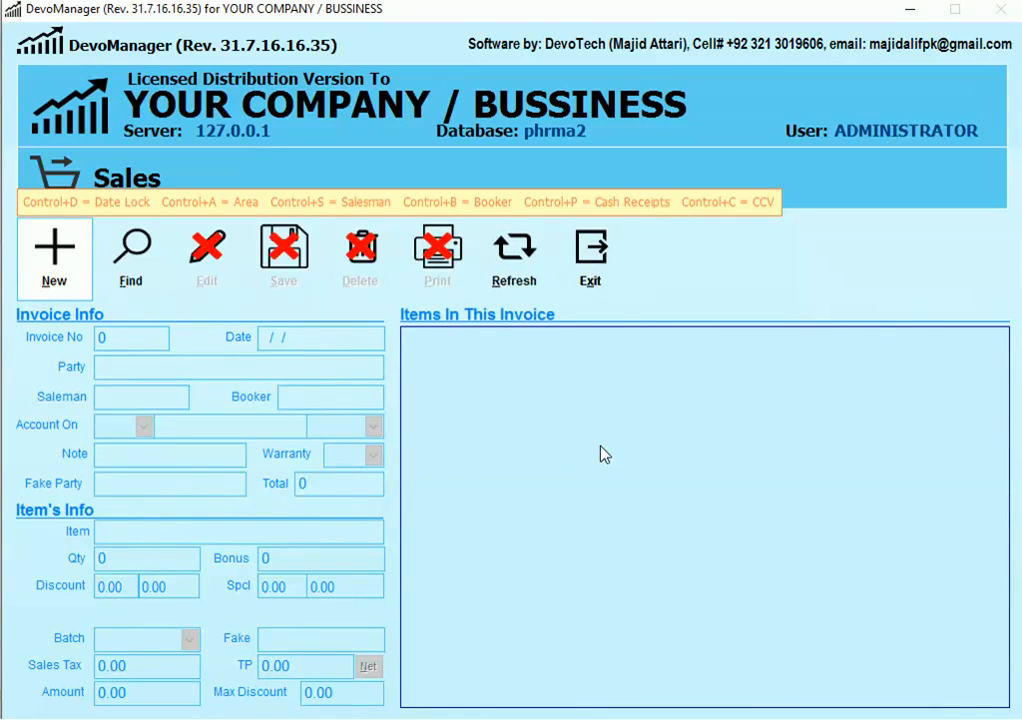
key("alt+n")
type("1")
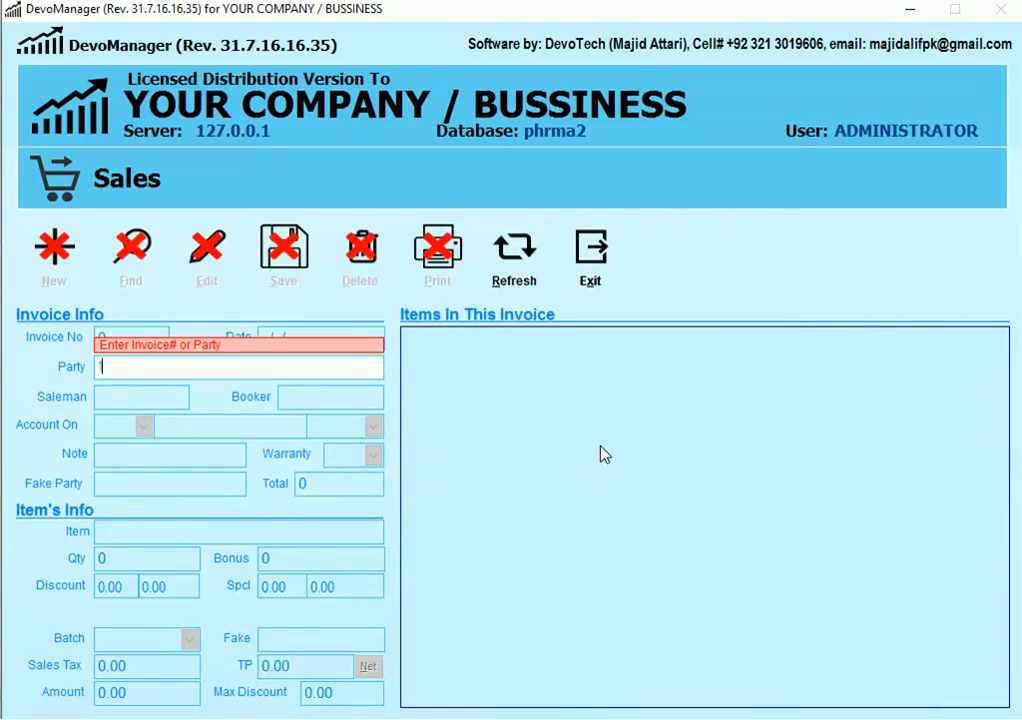
type("3287")
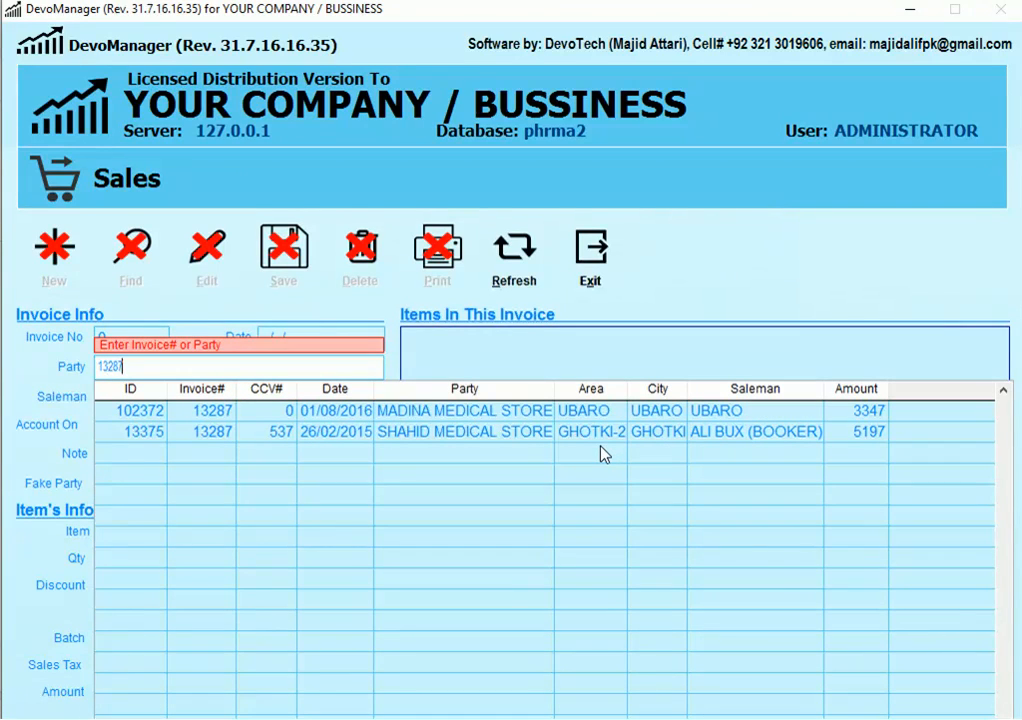
key("Down")
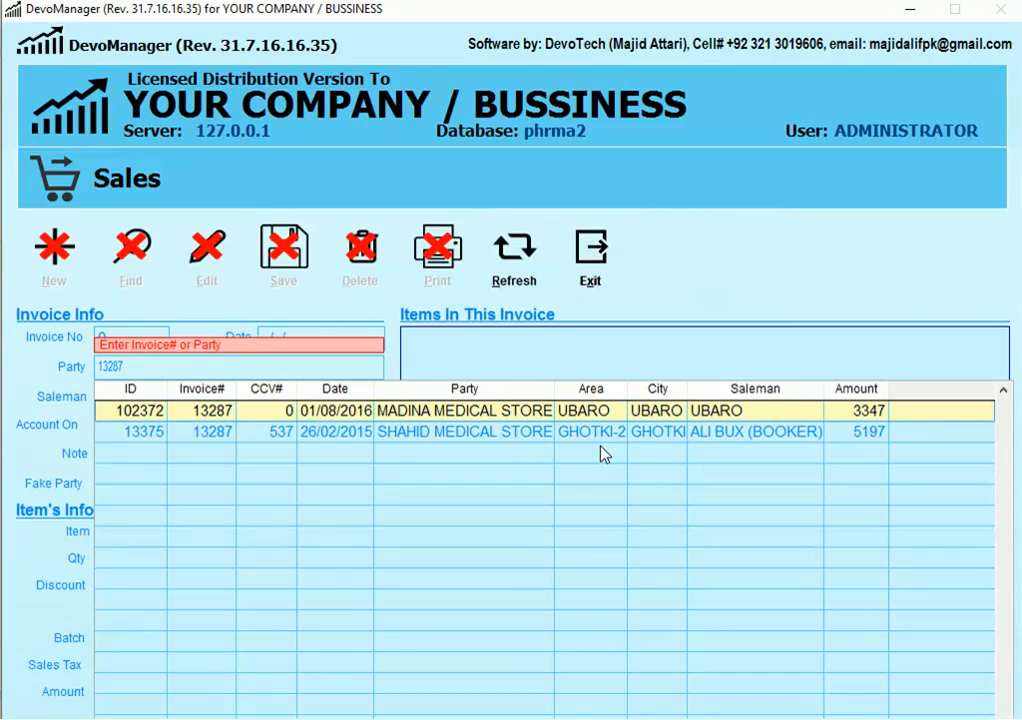
key("Return")
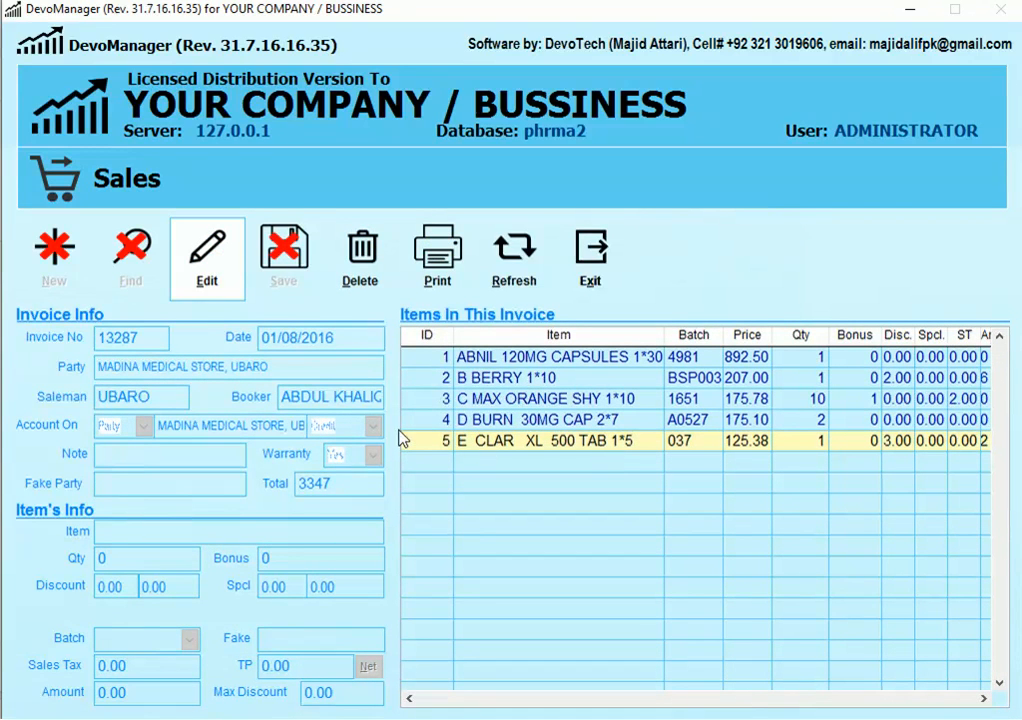
left_click(210, 297)
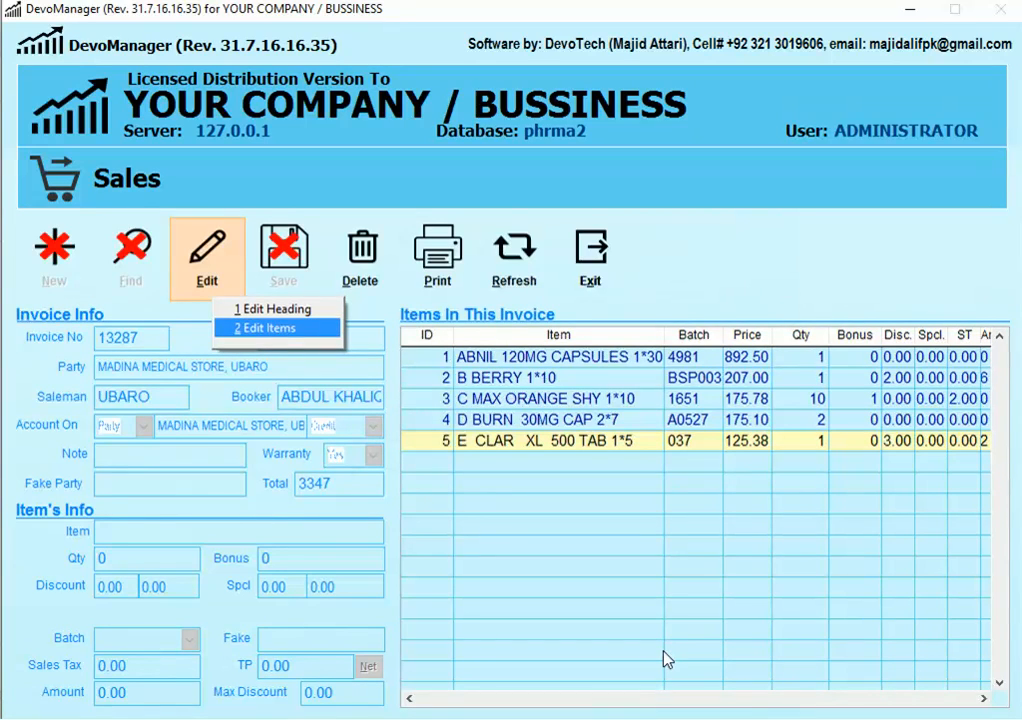
key("Return")
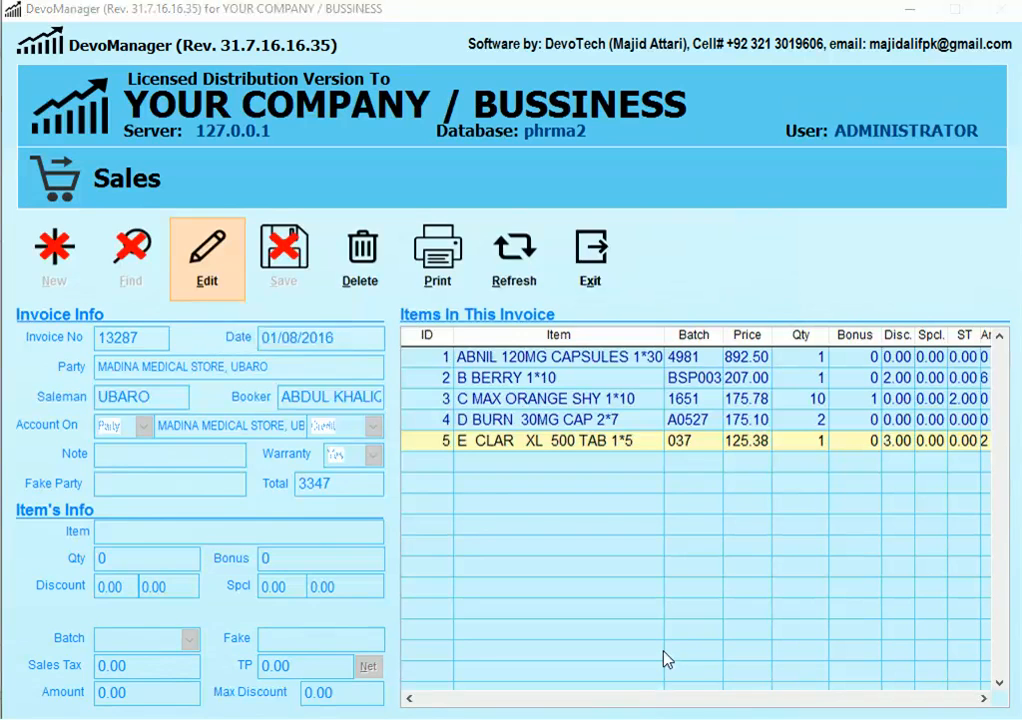
left_click(525, 268)
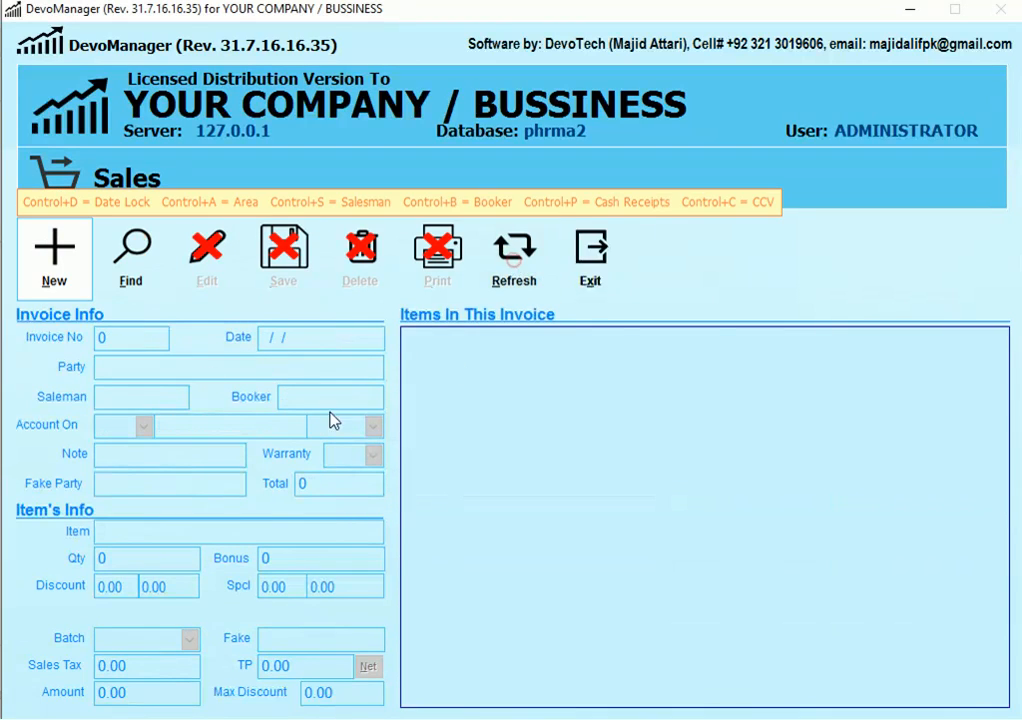
key("alt+f")
key("alt+r")
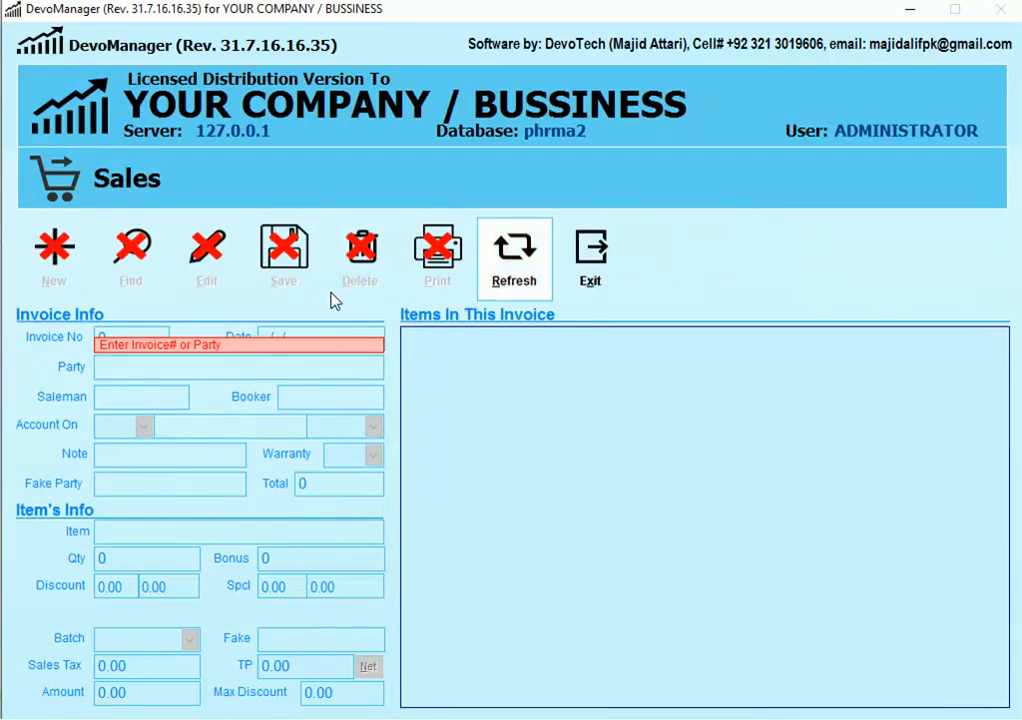
key("alt+n")
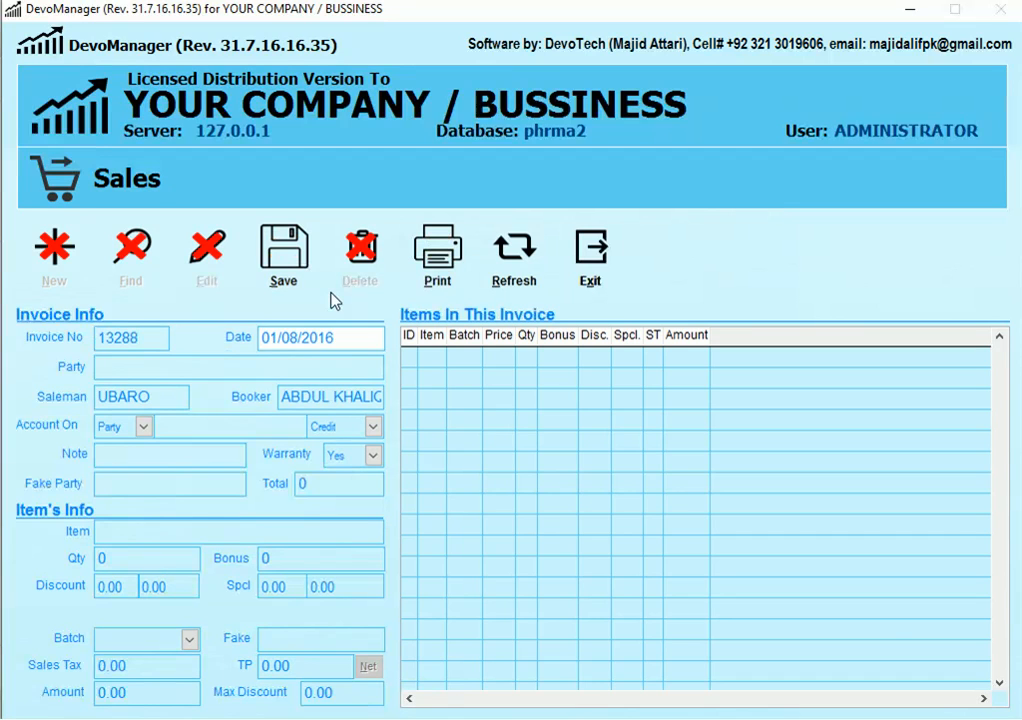
key("alt+r")
- Find invoice 13287 for MADINA MEDICAL STORE dated 01/08/2016 and open its heading for editing
key("alt+f")
type("13287")
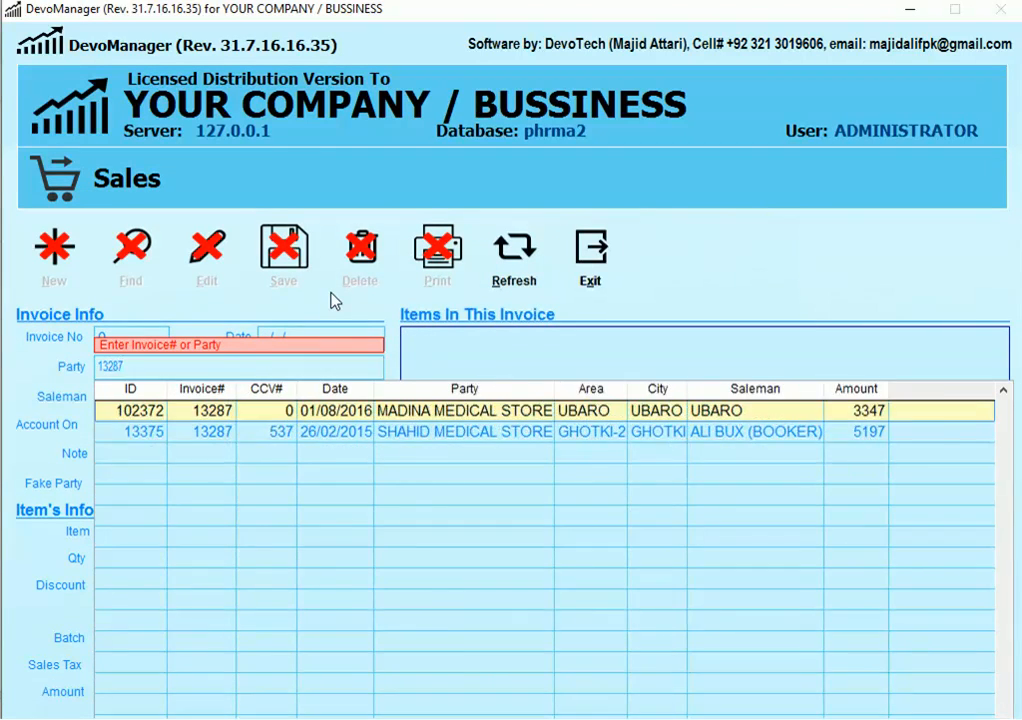
key("Return")
left_click(208, 250)
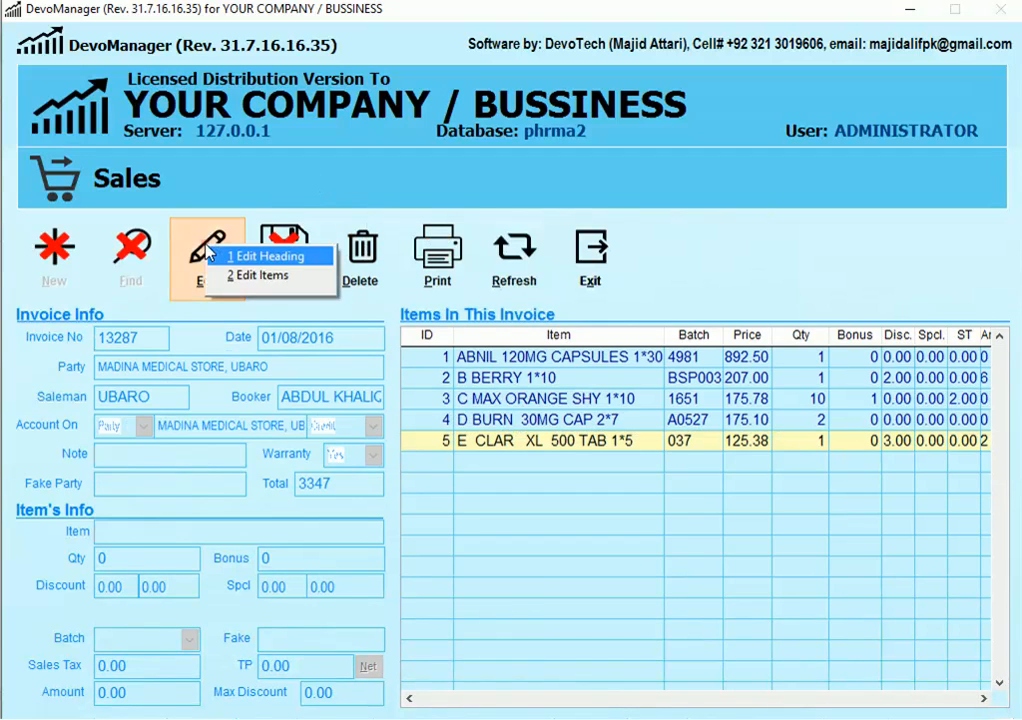
left_click(260, 264)
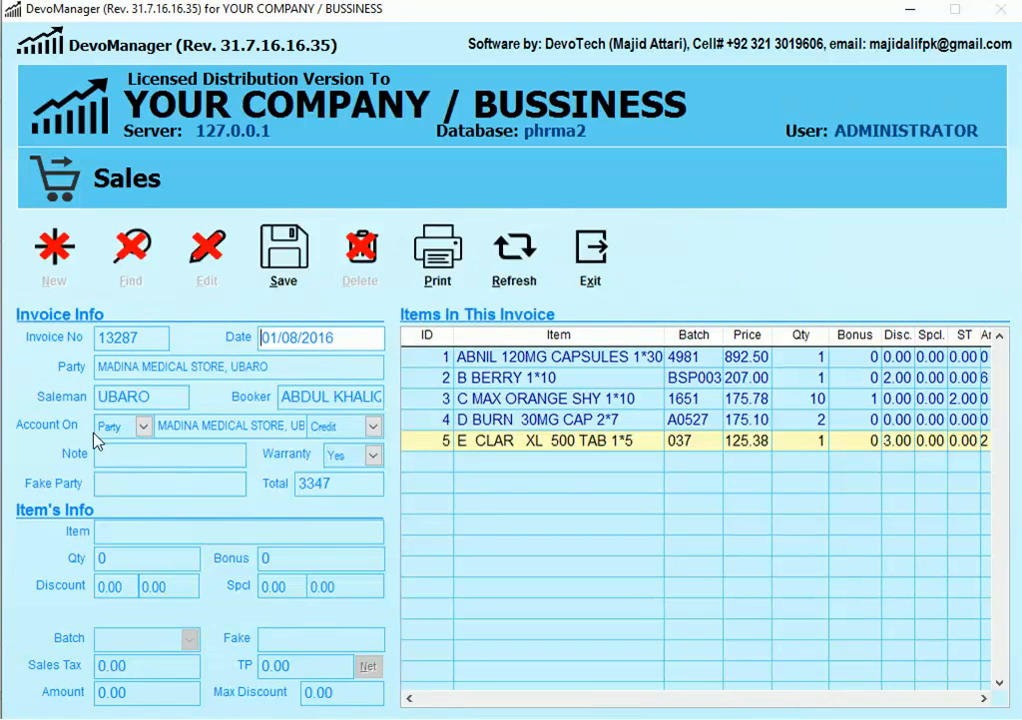
- Go through the invoice heading fields without altering them, save the heading, and decline to edit the items
key("Tab")
key("Tab")
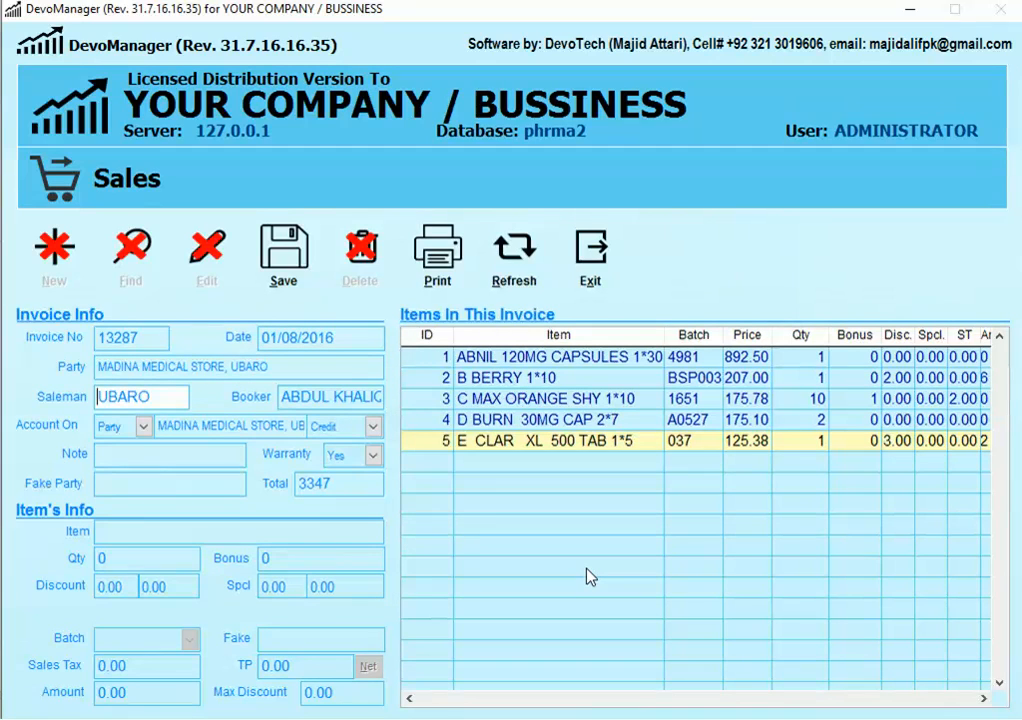
key("Tab")
key("Tab")
key("Tab")
key("Tab")
key("Tab")
key("Tab")
key("Tab")
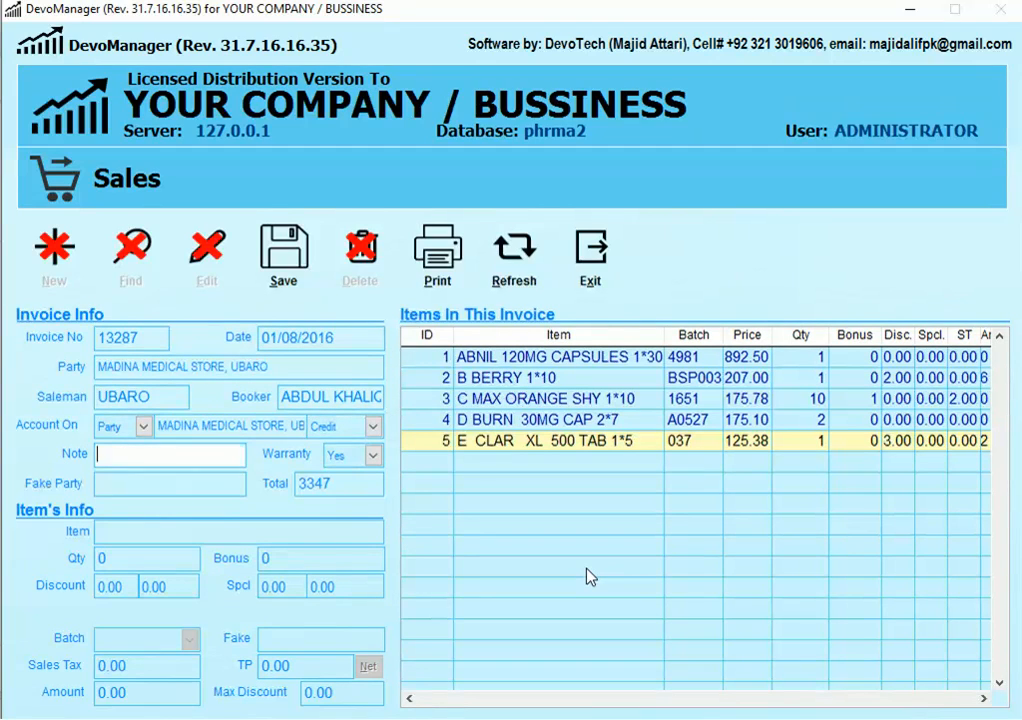
left_click(289, 270)
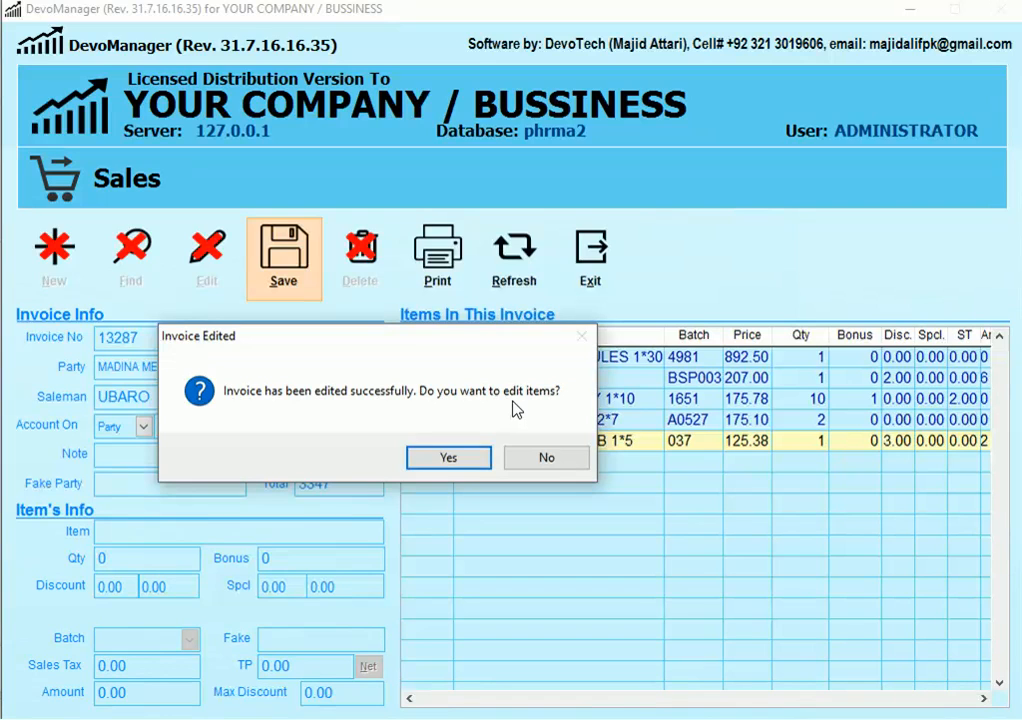
left_click(532, 461)
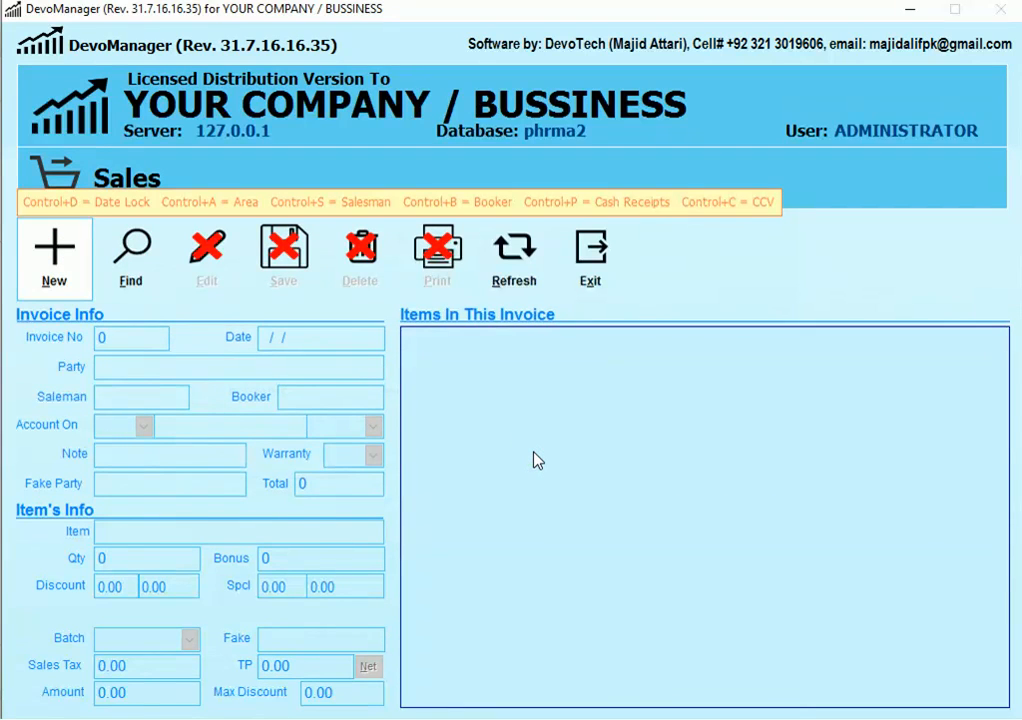
- Find MADINA MEDICAL STORE's invoice 13287 again and open it for editing its items
key("alt+f")
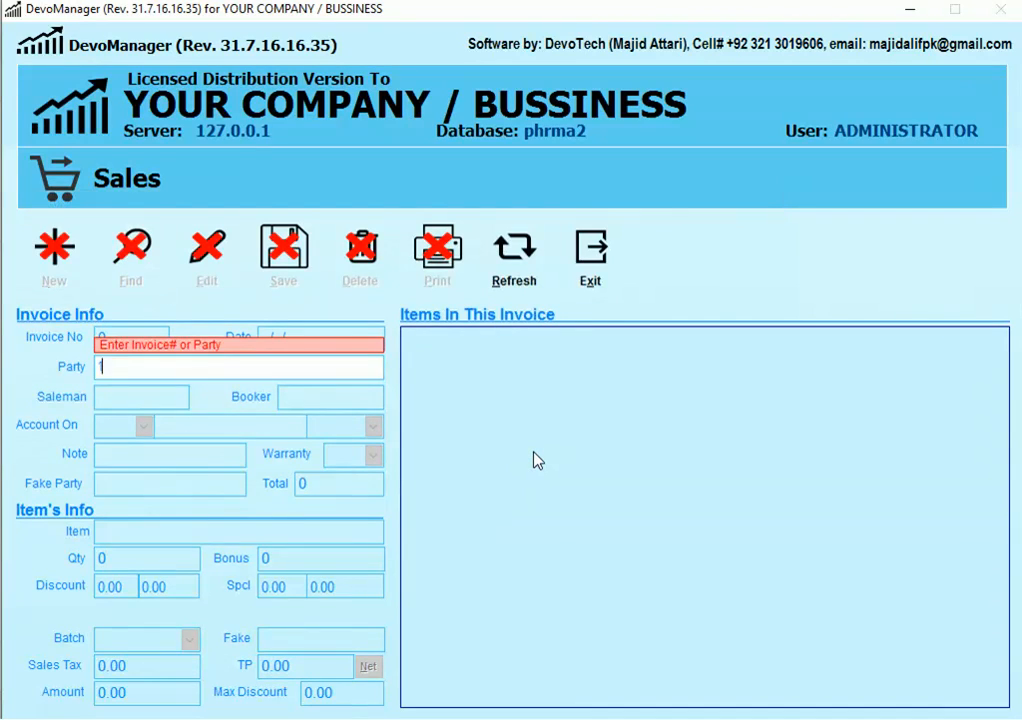
type("13287")
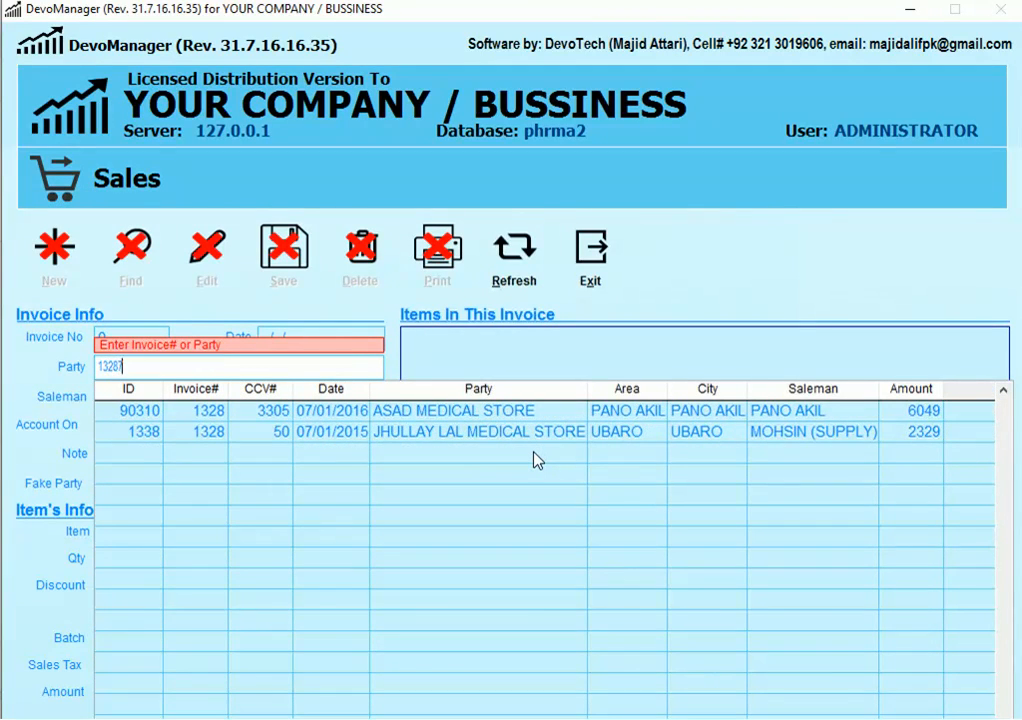
key("Return")
key("Return")
right_click(534, 460)
key("Down")
key("Return")
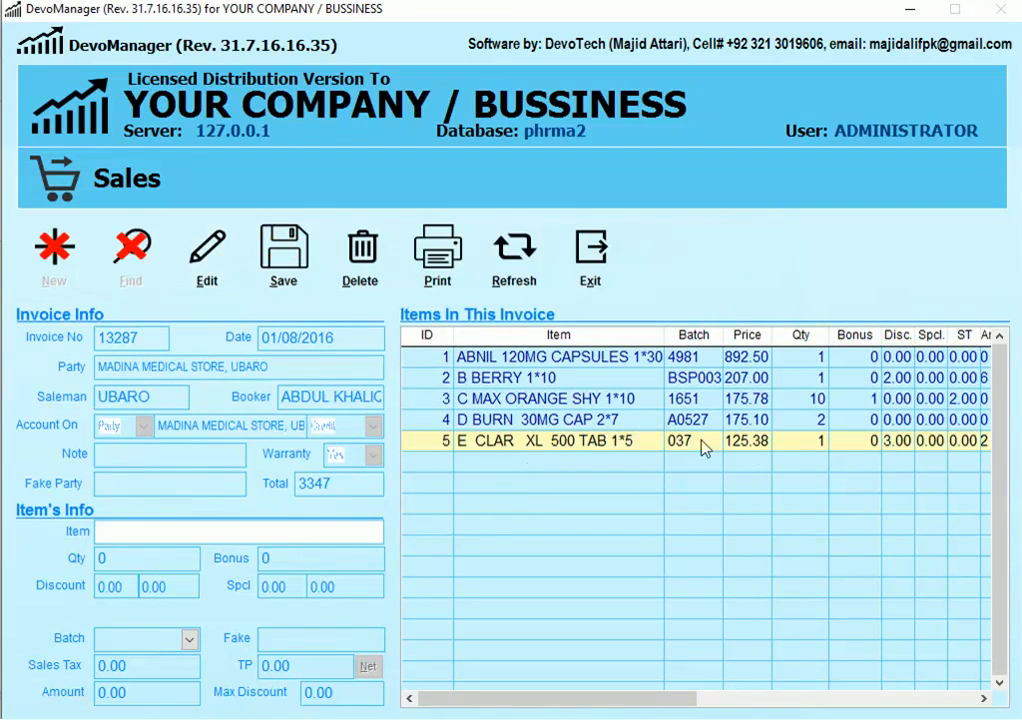
- Browse the item lines of the invoice one by one to show how a line is selected
left_click(540, 380)
left_click(541, 399)
left_click(542, 420)
left_click(541, 441)
left_click(537, 421)
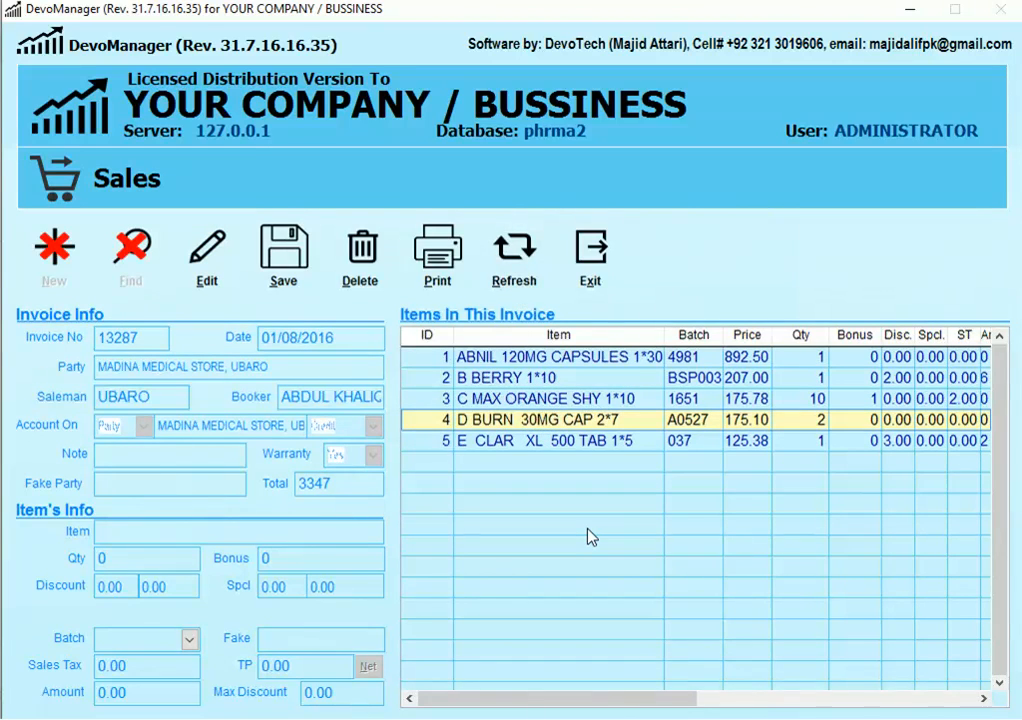
key("Tab")
key("Tab")
key("Tab")
key("shift+Tab")
key("shift+Tab")
key("shift+Tab")
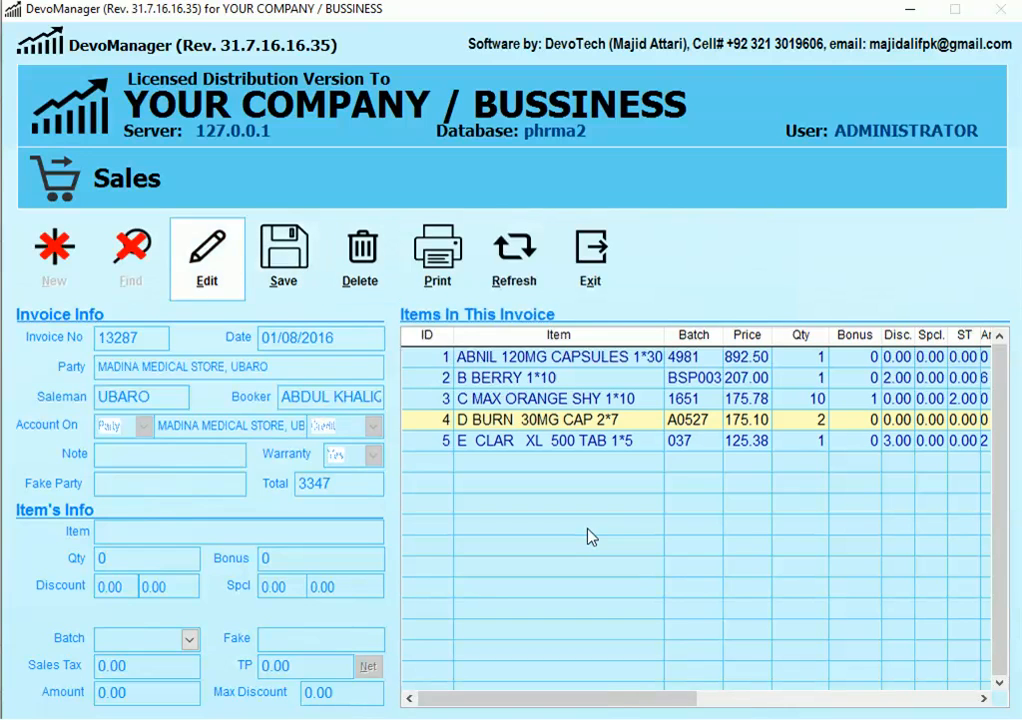
key("Up")
key("Up")
key("Down")
key("Down")
key("Down")
key("Up")
key("Up")
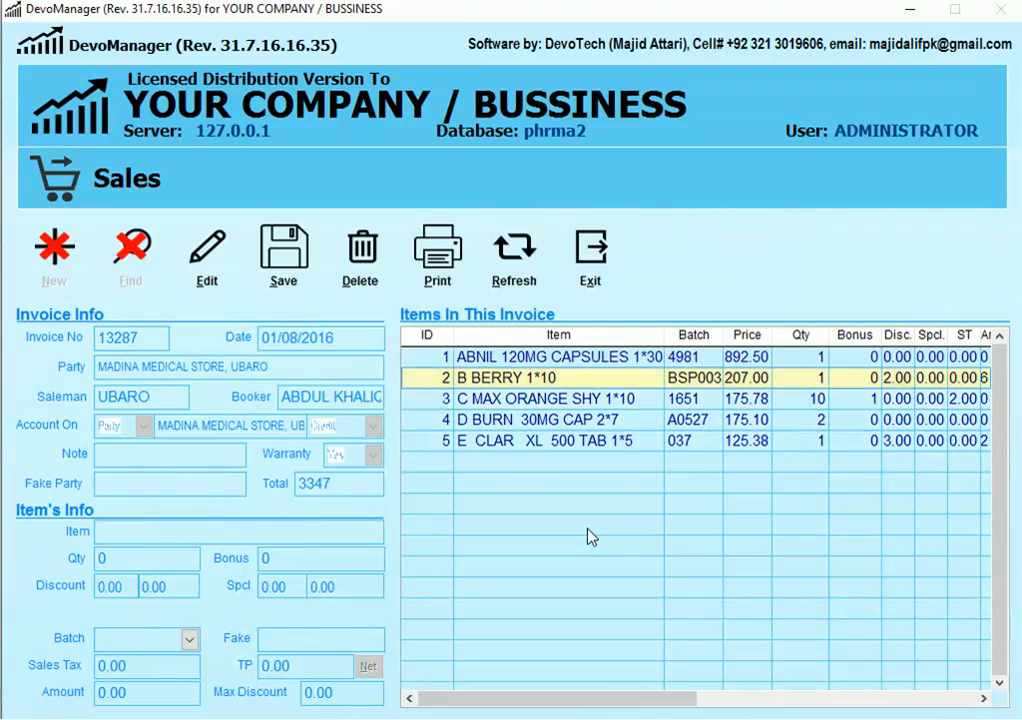
key("Down")
key("Down")
- Open the ABNIL 120MG CAPSULES 1*30 line for editing, try quantity 2, and save the line with quantity 1
key("Up")
key("Up")
key("Up")
key("Up")
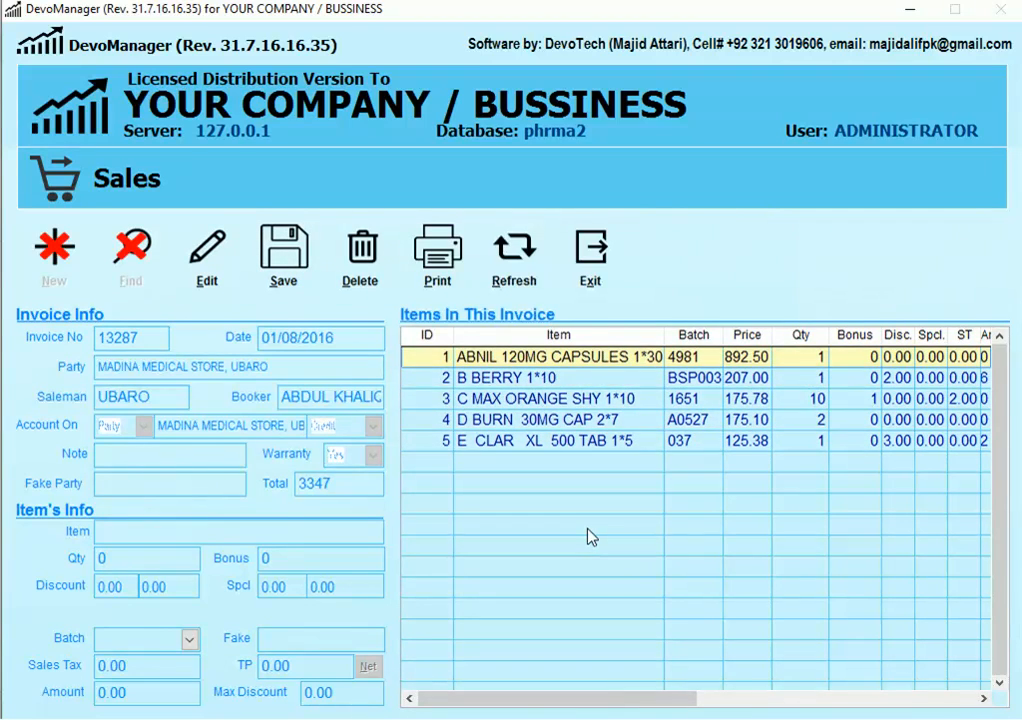
key("alt+e")
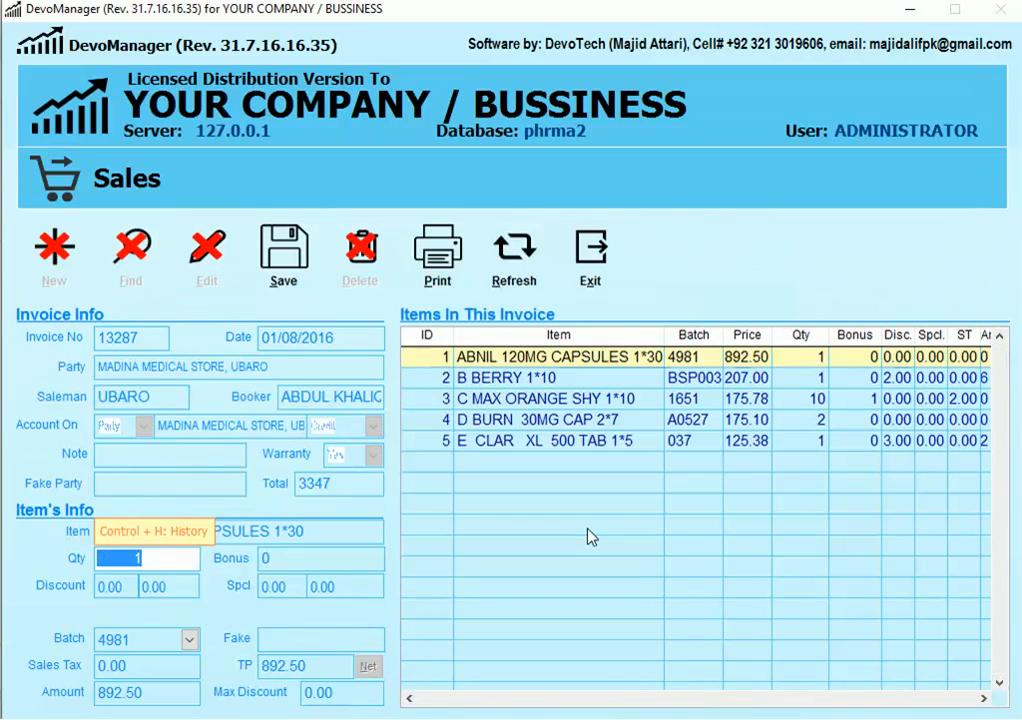
type("2")
key("alt+s")
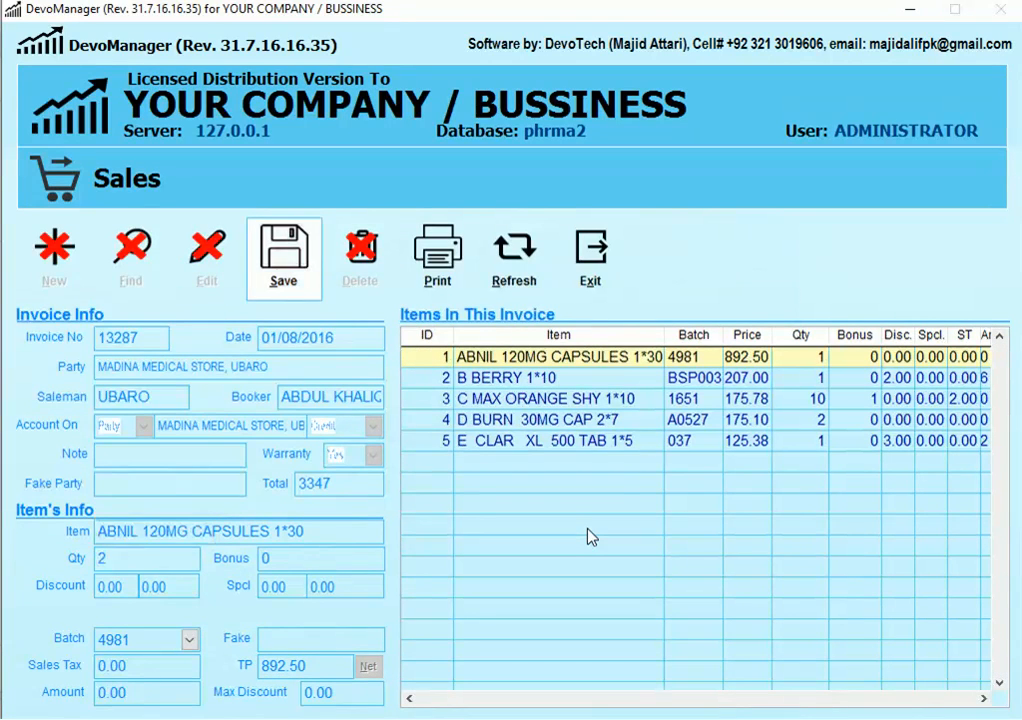
key("Return")
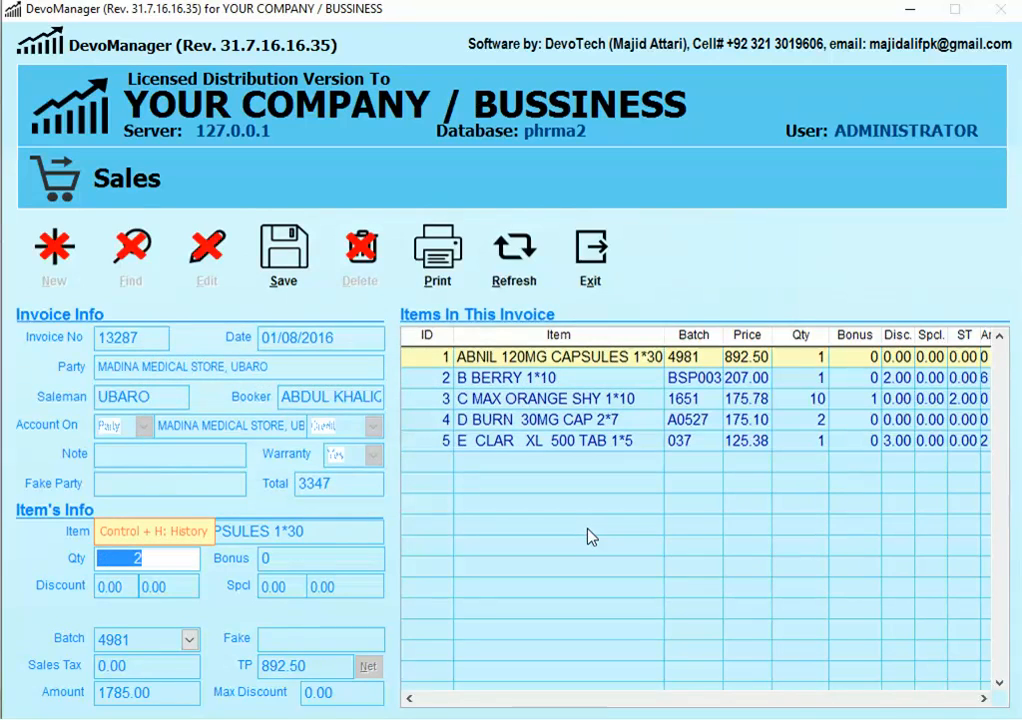
type("1")
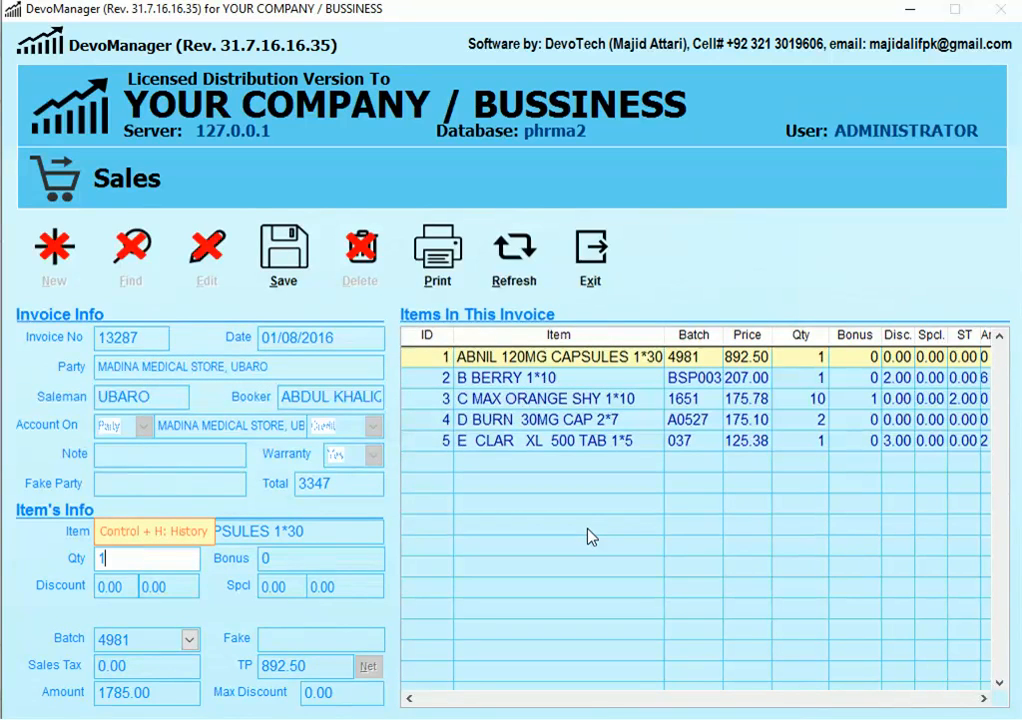
key("alt+s")
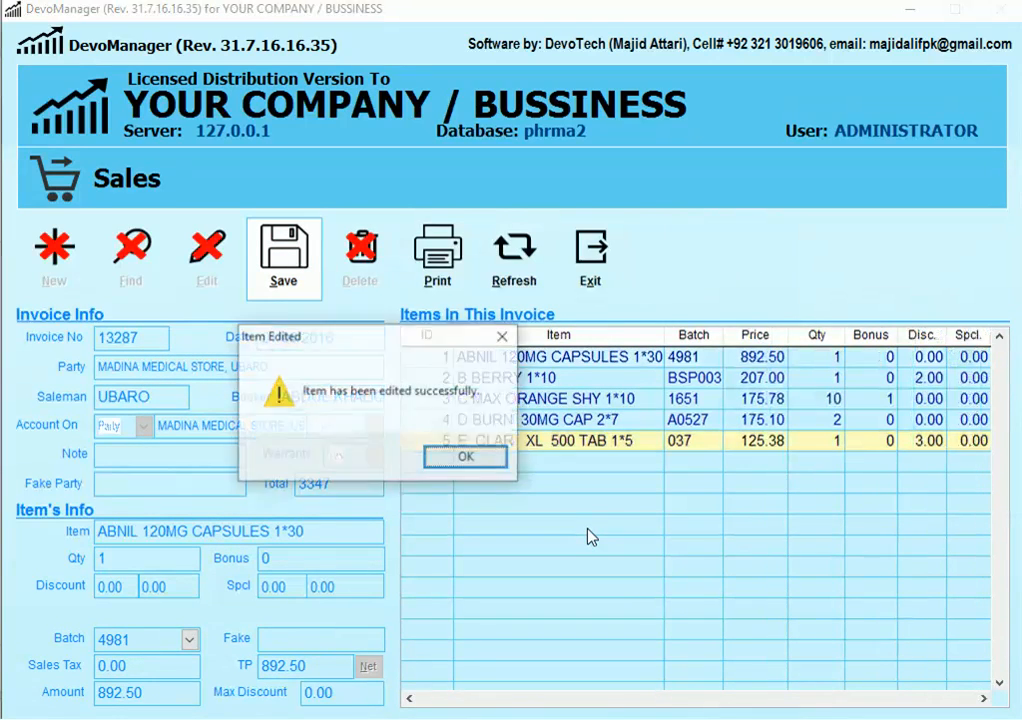
key("Return")
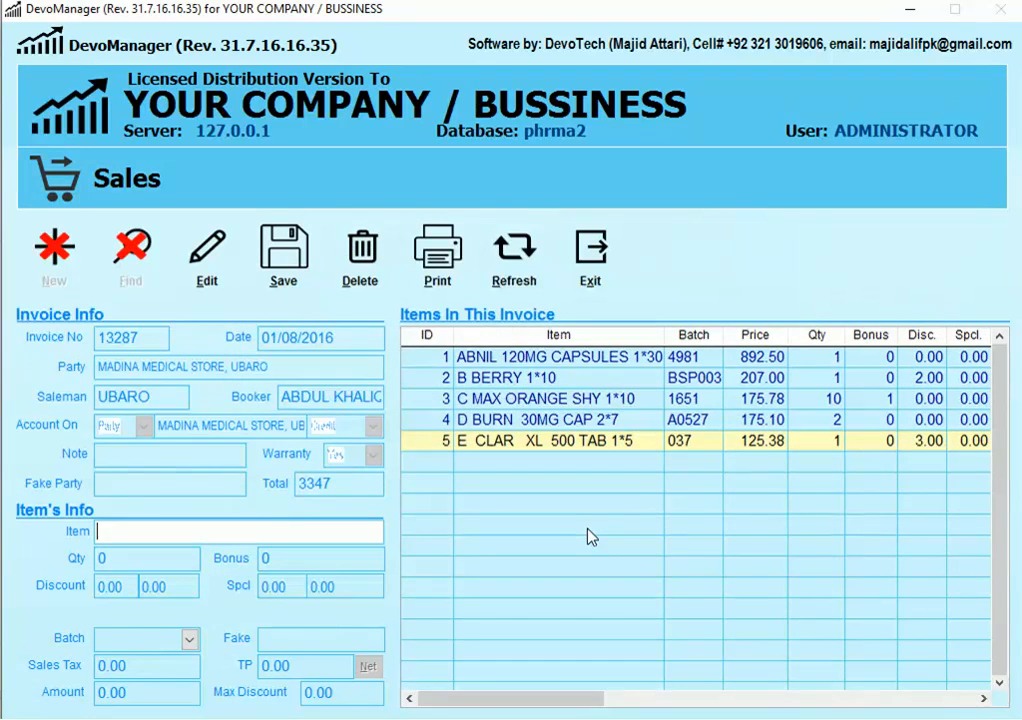
- Add F LAC 400GM to the invoice with quantity 1, and save the item
type("F")
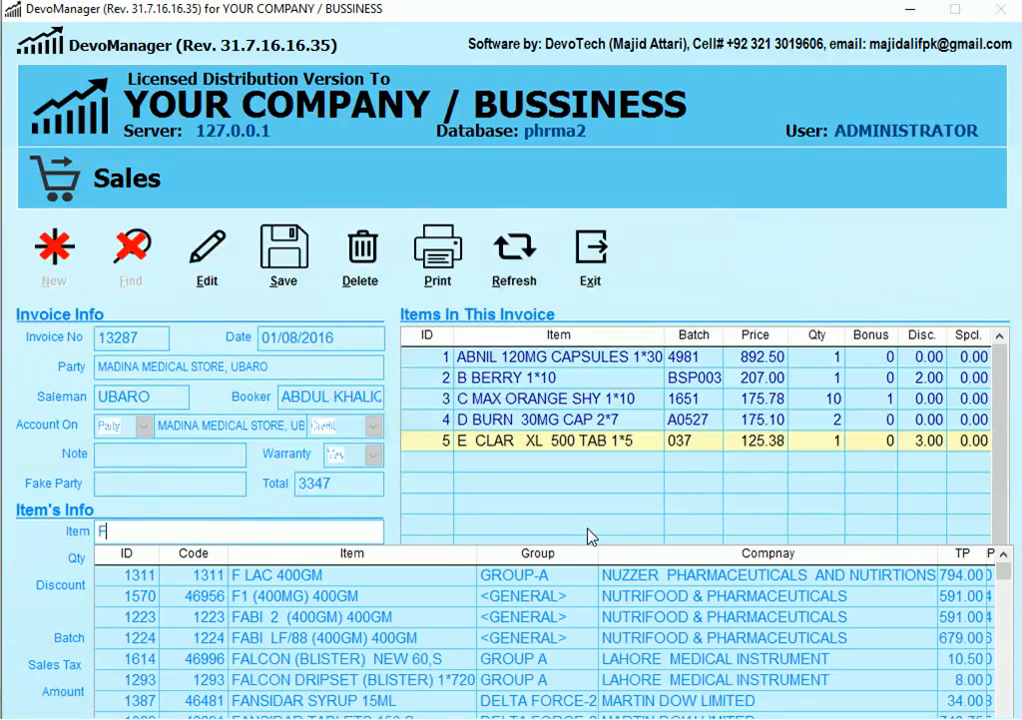
key("Down")
key("Return")
type("1")
key("alt+s")
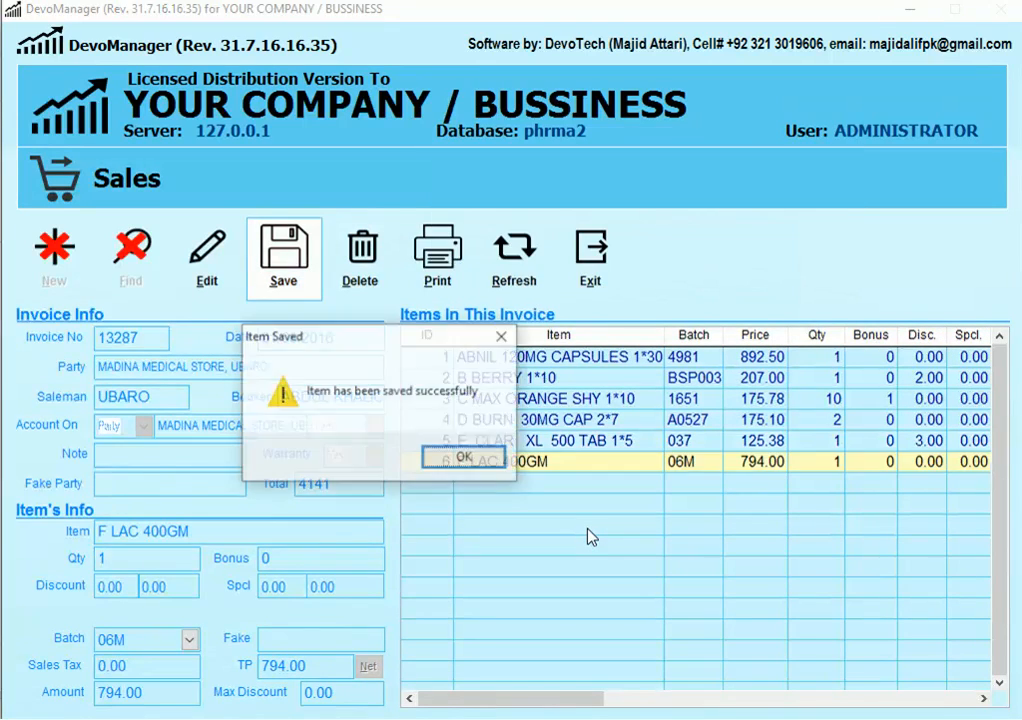
key("Return")
- Delete the C MAX ORANGE SHY 1*10 line from the invoice and confirm the deletion
key("Tab")
key("Tab")
key("Tab")
key("Tab")
key("Tab")
key("Tab")
key("Tab")
key("Tab")
key("Tab")
key("Tab")
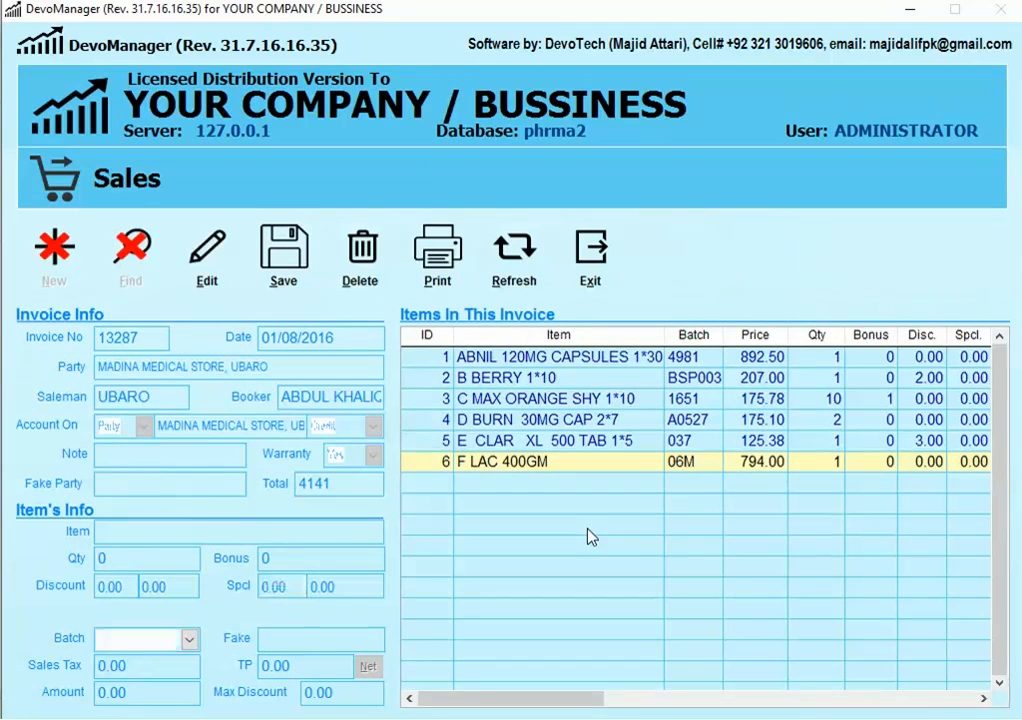
key("shift+Tab")
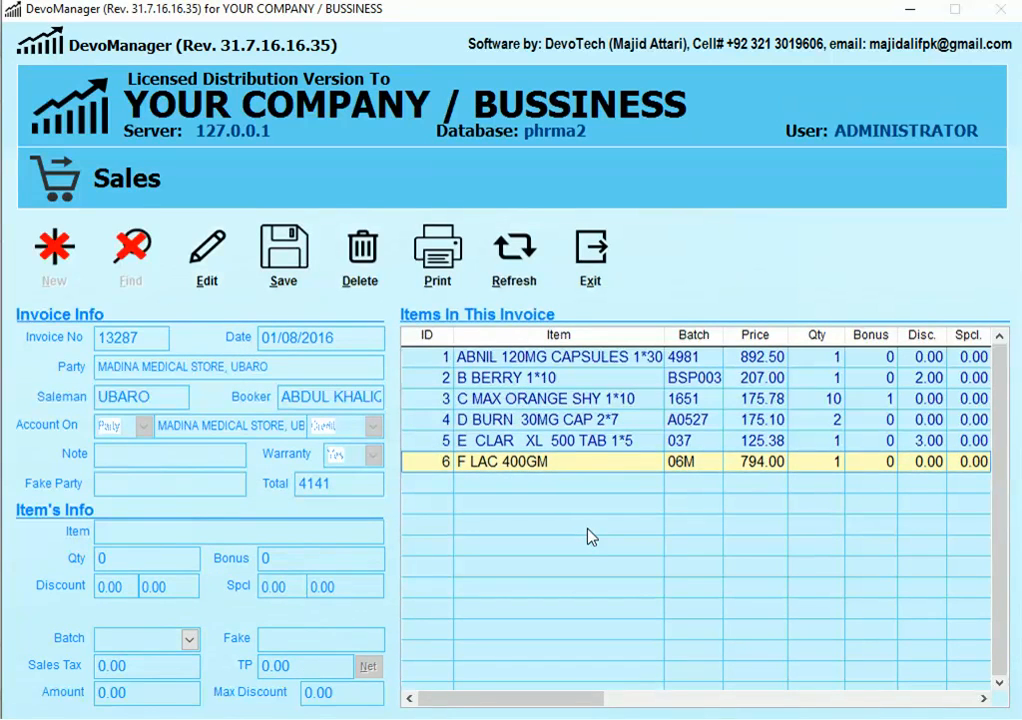
key("Up")
key("Up")
key("Up")
key("Down")
key("Up")
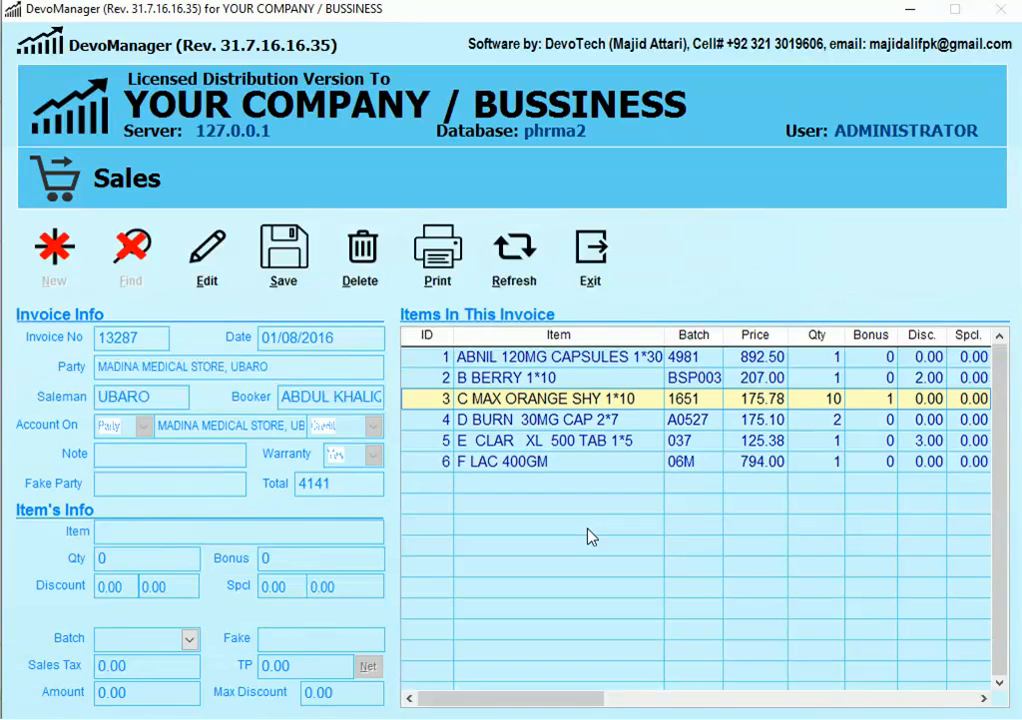
key("Delete")
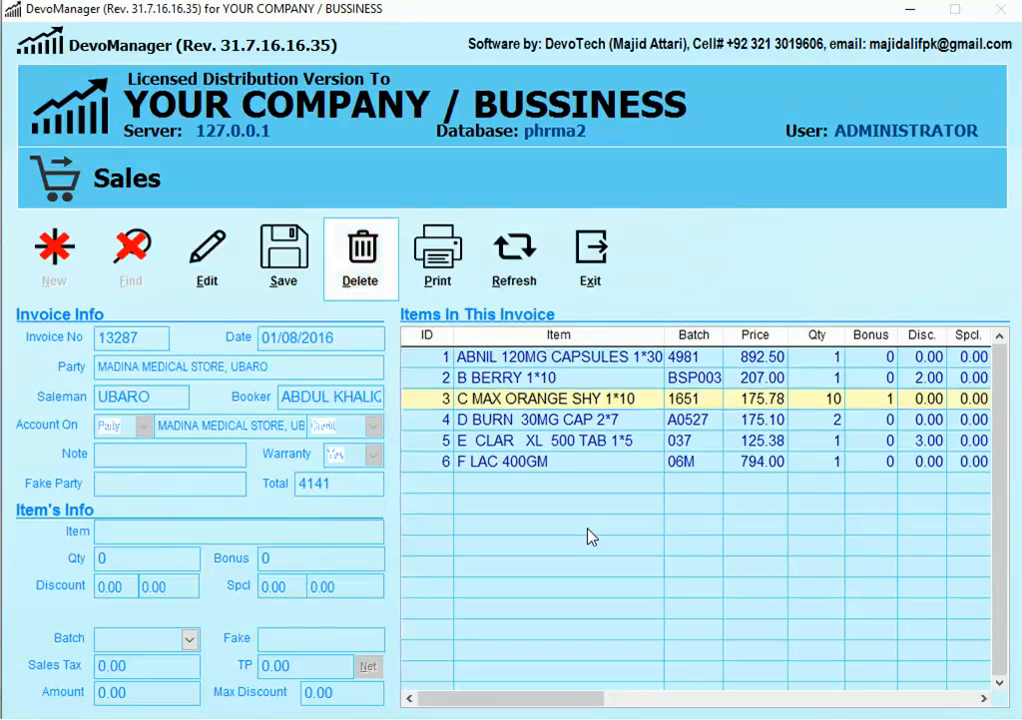
left_click(443, 461)
left_click(447, 460)
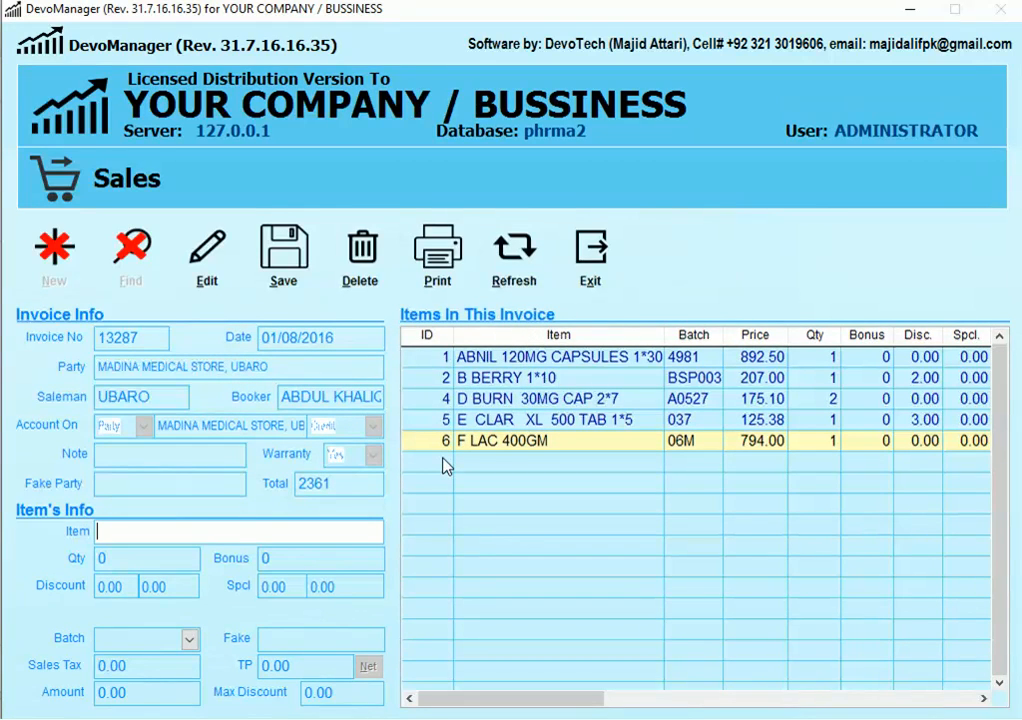
- Clear the form, find MADINA MEDICAL STORE's invoice 13287, and delete the entire invoice
key("alt+r")
key("Return")
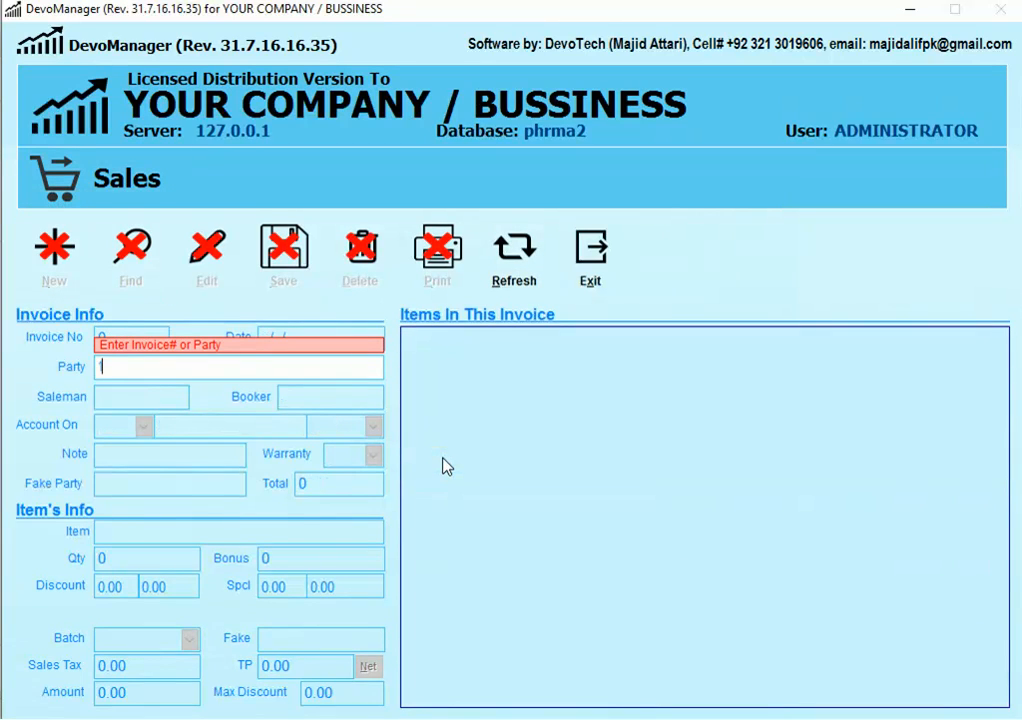
type("13287")
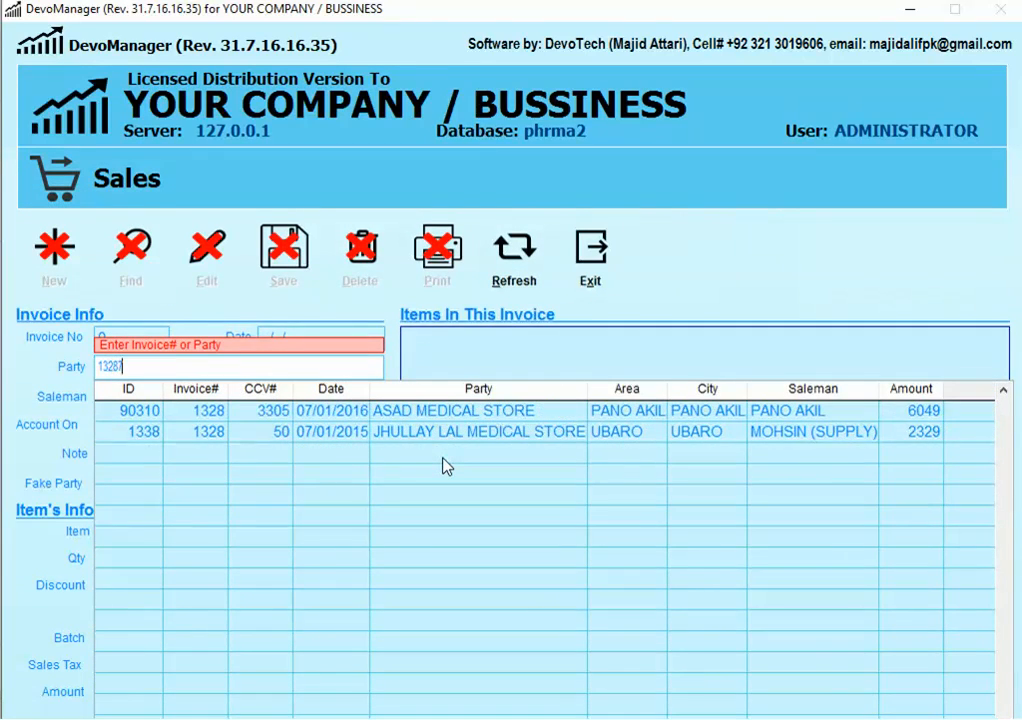
key("Return")
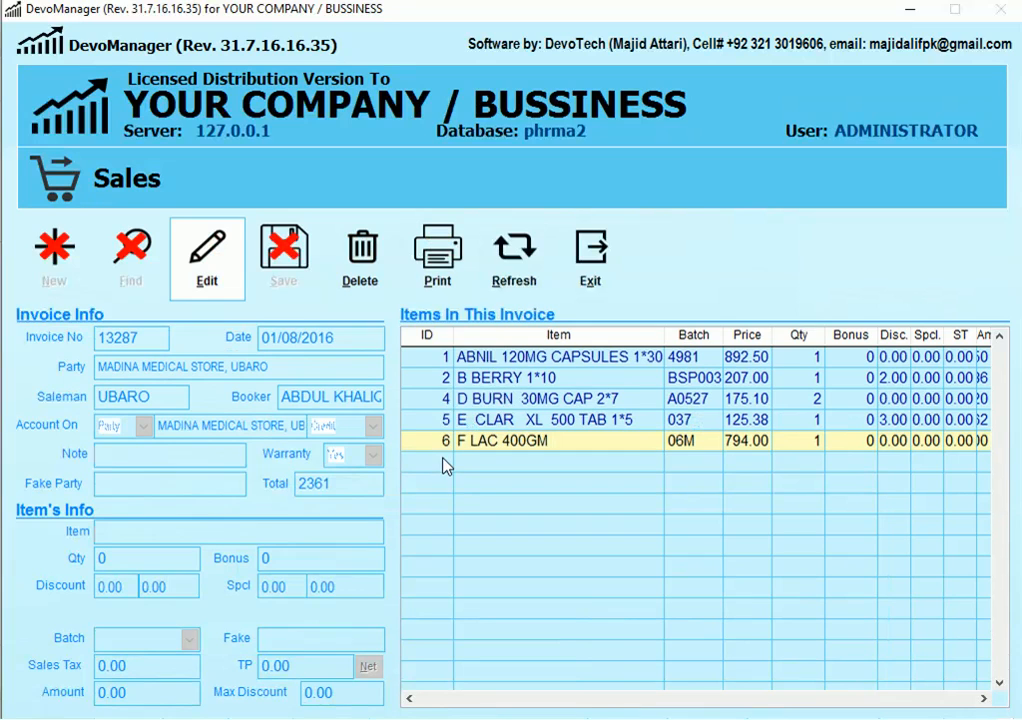
key("alt+d")
left_click(445, 466)
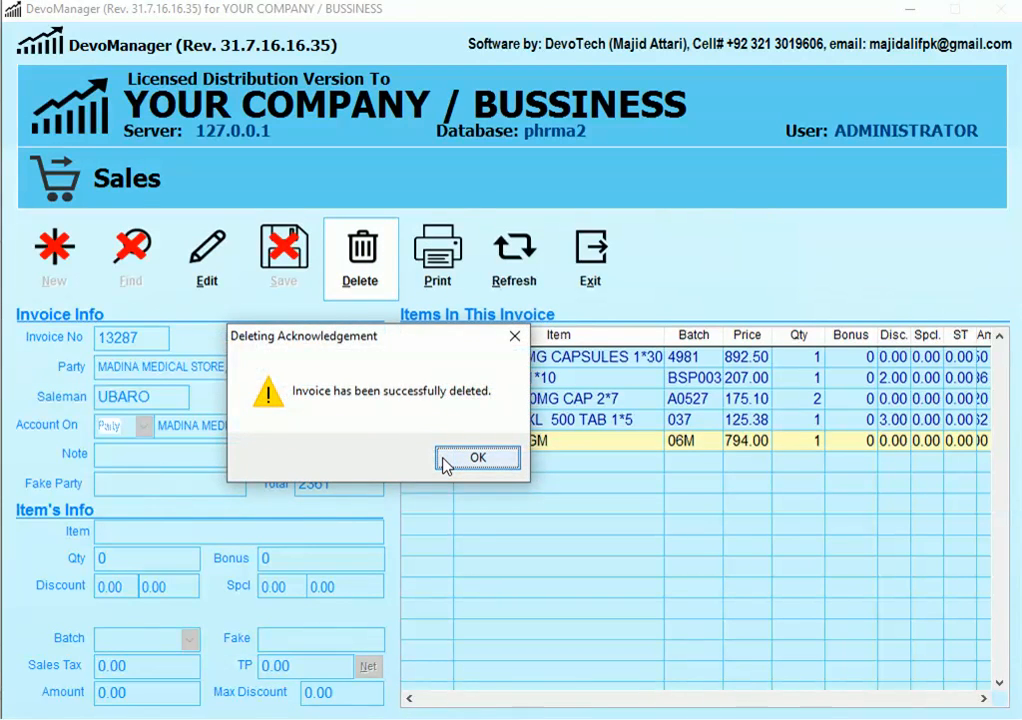
left_click(446, 462)
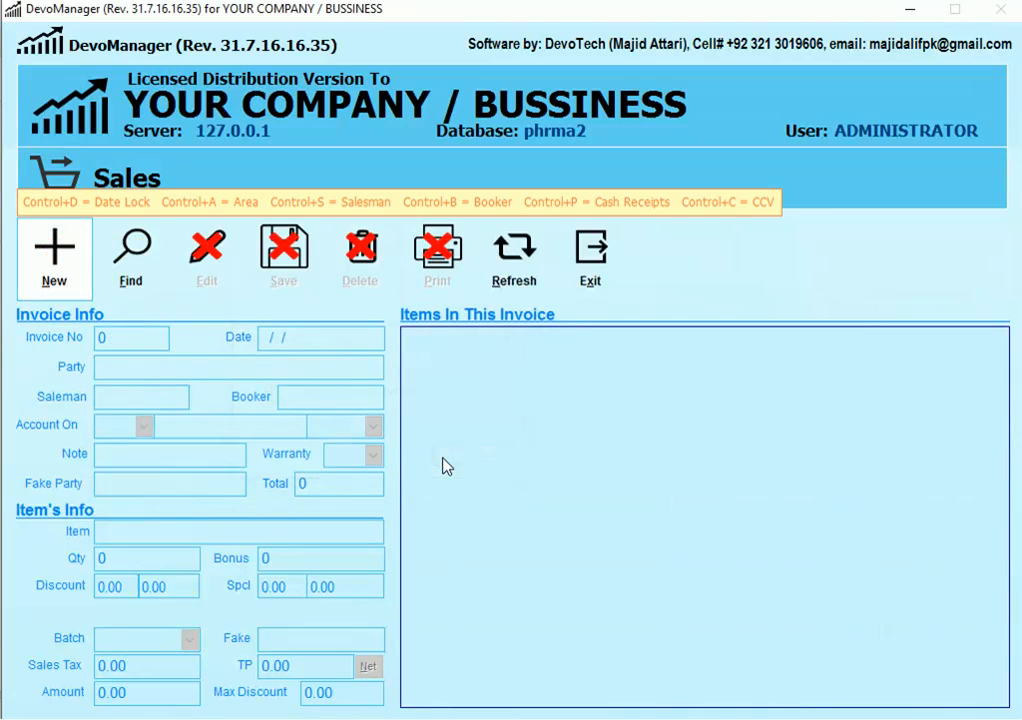